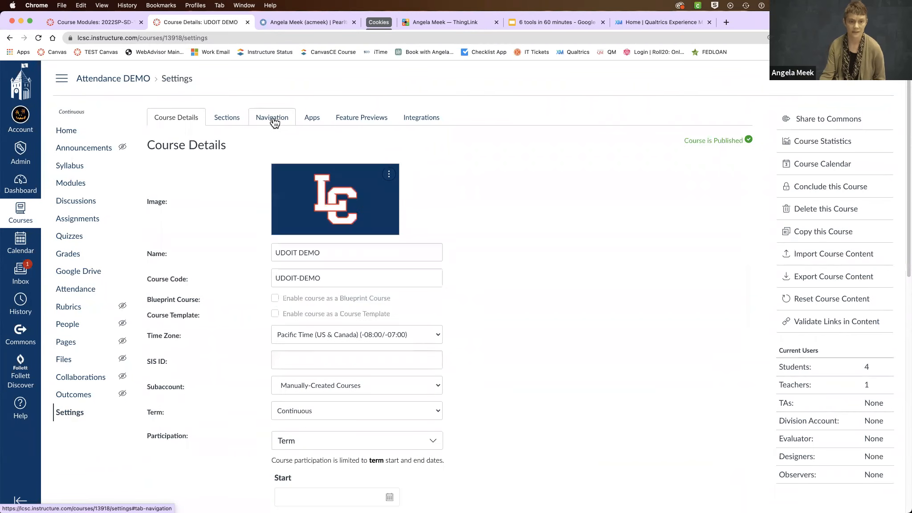
# Move Attendance above Google Drive in the course navigation settings and save the new order.
pyautogui.click(272, 117)
pyautogui.scroll(-3, 468, 254)
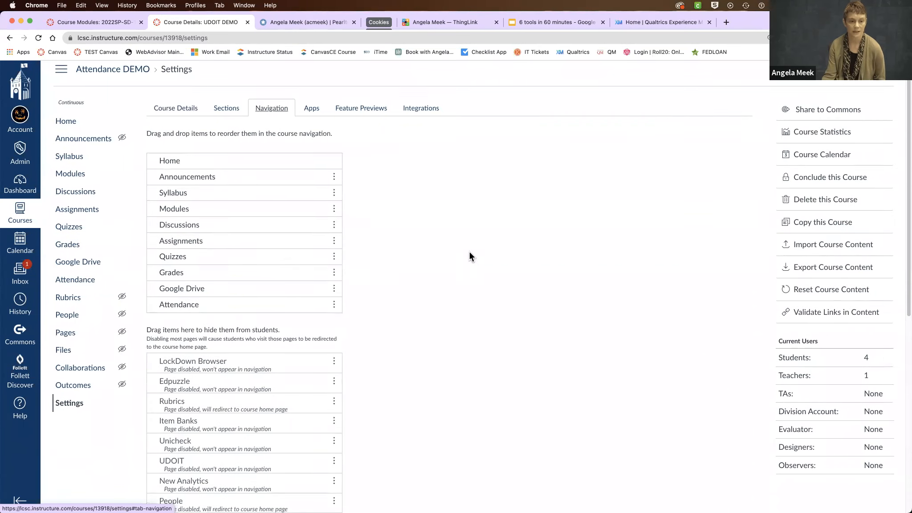
pyautogui.moveTo(247, 269); pyautogui.dragTo(337, 247)
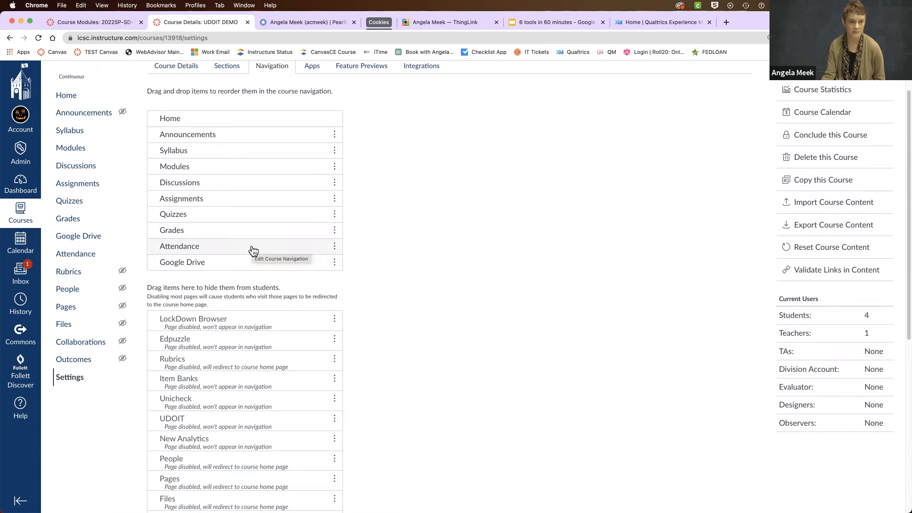
pyautogui.scroll(-3, 253, 249)
pyautogui.scroll(-5, 253, 250)
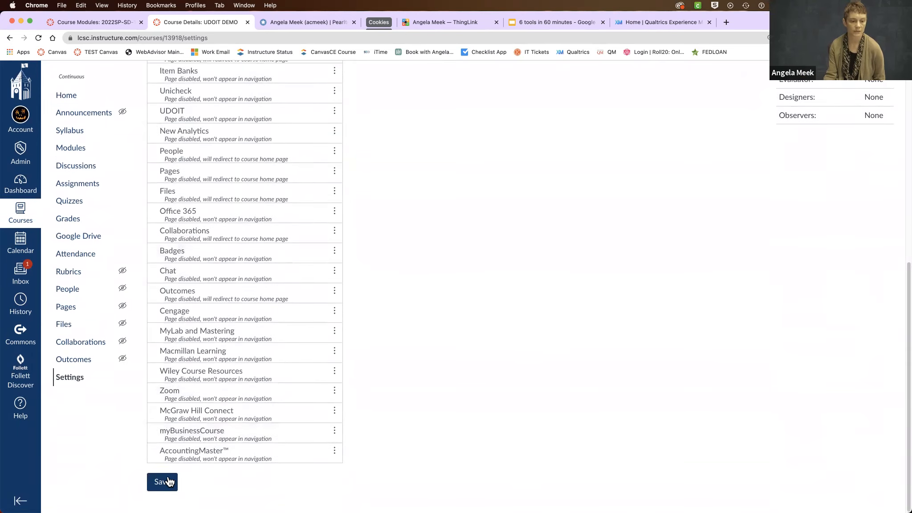
pyautogui.click(168, 482)
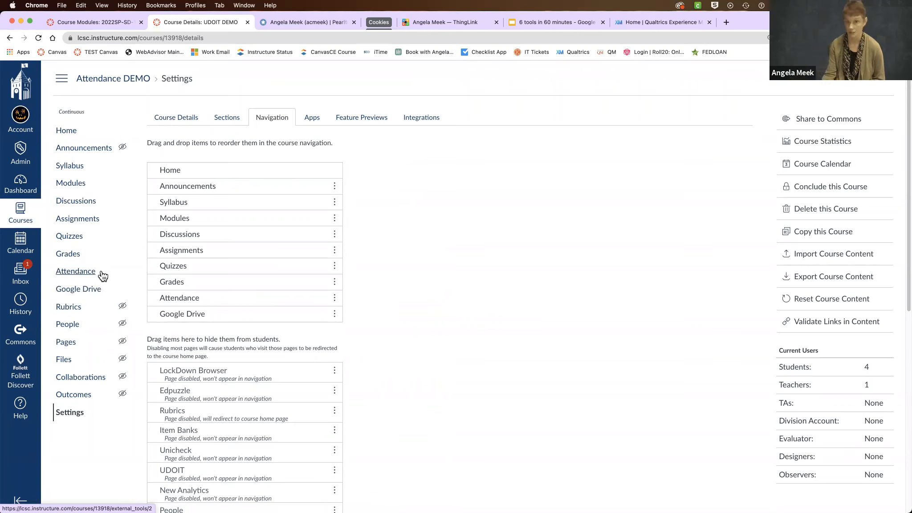
# Open the course's Attendance tool, mark all students present, and clear all the marks.
pyautogui.click(76, 272)
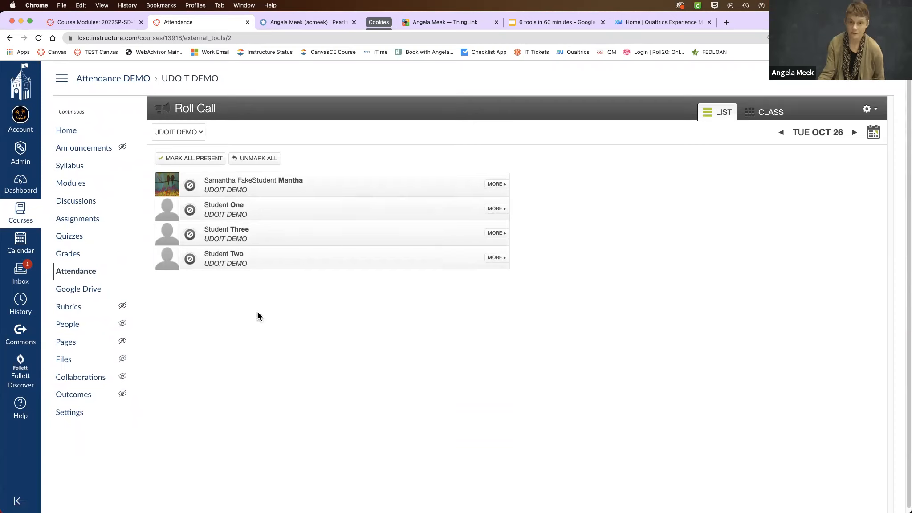
pyautogui.click(187, 161)
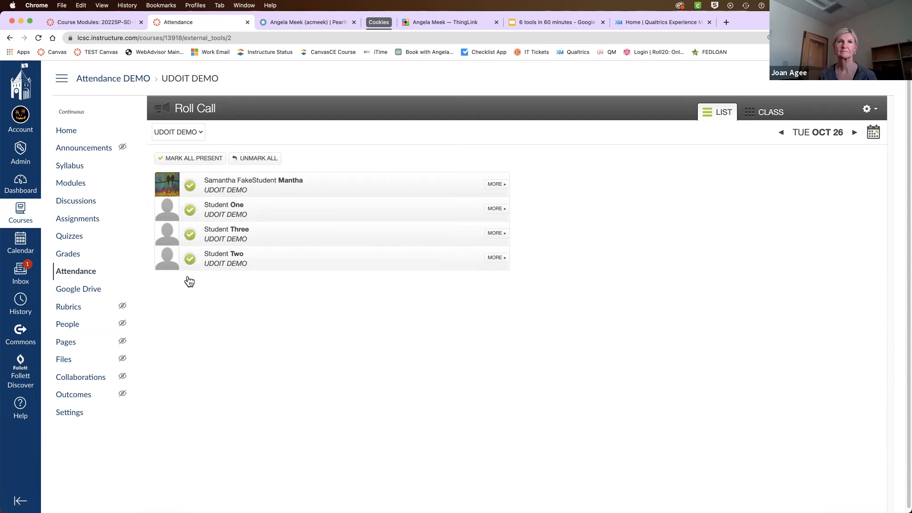
pyautogui.click(253, 160)
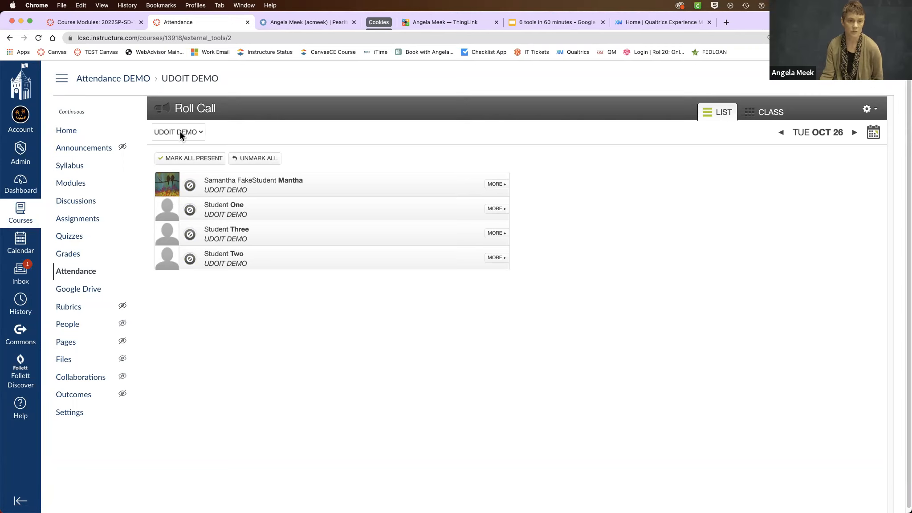
# Place all four students in the first row of the class seating chart, leaving one empty cell between neighbours.
pyautogui.click(750, 117)
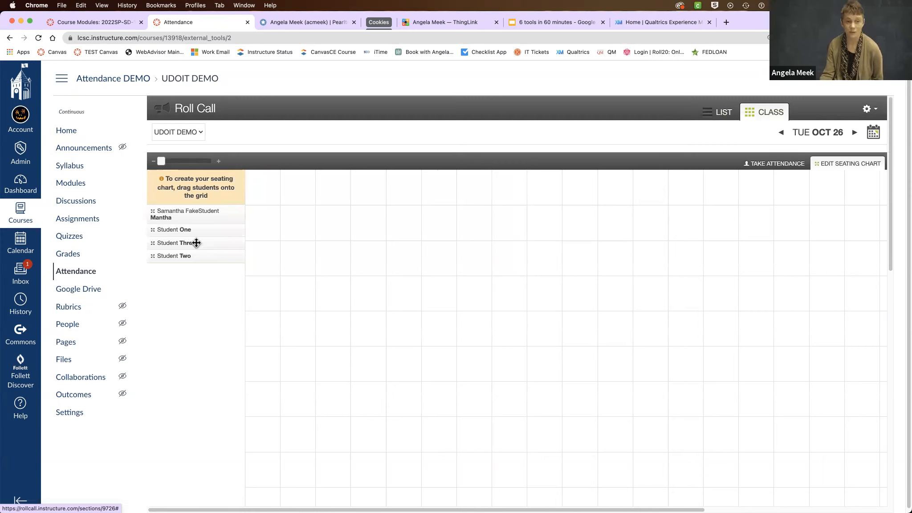
pyautogui.moveTo(202, 213); pyautogui.dragTo(328, 189)
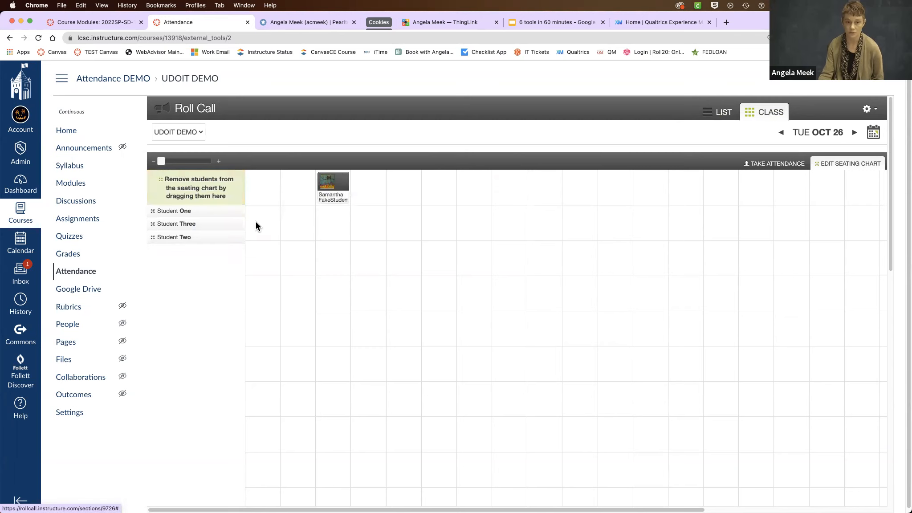
pyautogui.moveTo(204, 213); pyautogui.dragTo(425, 194)
pyautogui.moveTo(417, 238); pyautogui.dragTo(419, 238)
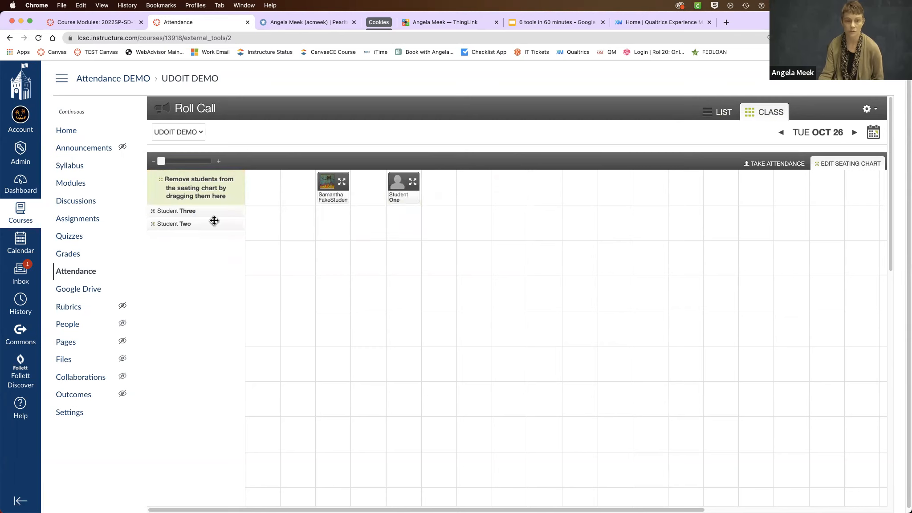
pyautogui.moveTo(218, 216); pyautogui.dragTo(261, 241)
pyautogui.moveTo(197, 213); pyautogui.dragTo(545, 187)
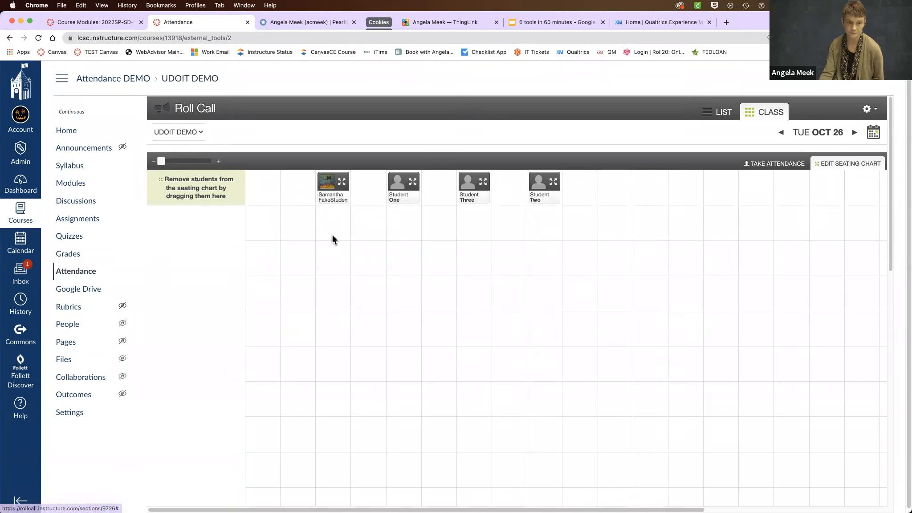
# Enlarge the seating chart and try moving two students off the grid, returning to the attendance list view.
pyautogui.moveTo(165, 162); pyautogui.dragTo(215, 163)
pyautogui.moveTo(403, 197); pyautogui.dragTo(234, 253)
pyautogui.moveTo(507, 208); pyautogui.dragTo(137, 262)
pyautogui.click(711, 115)
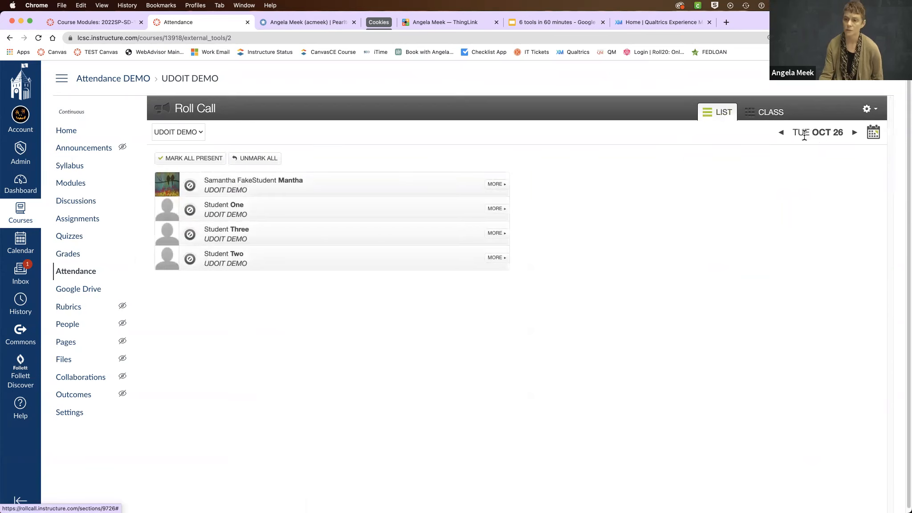
# View the roll call for October 27 and October 22, returning to October 26 each time.
pyautogui.click(854, 134)
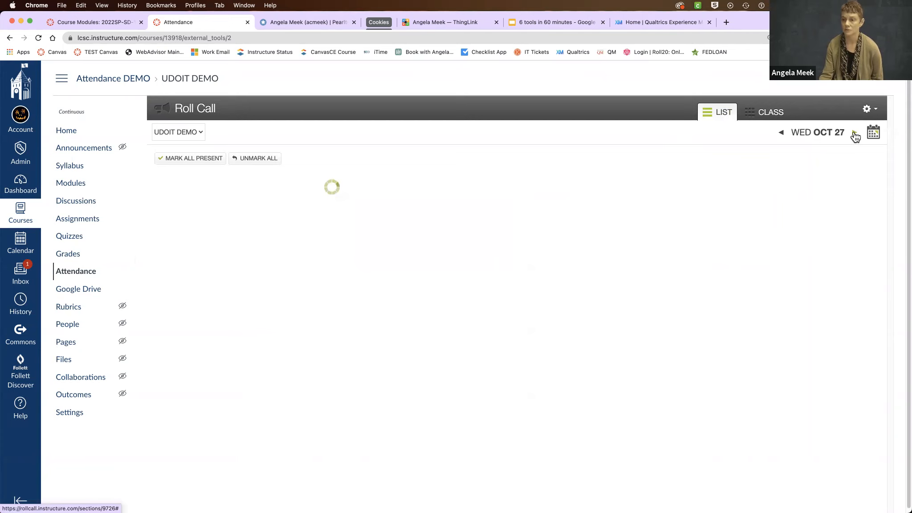
pyautogui.click(782, 133)
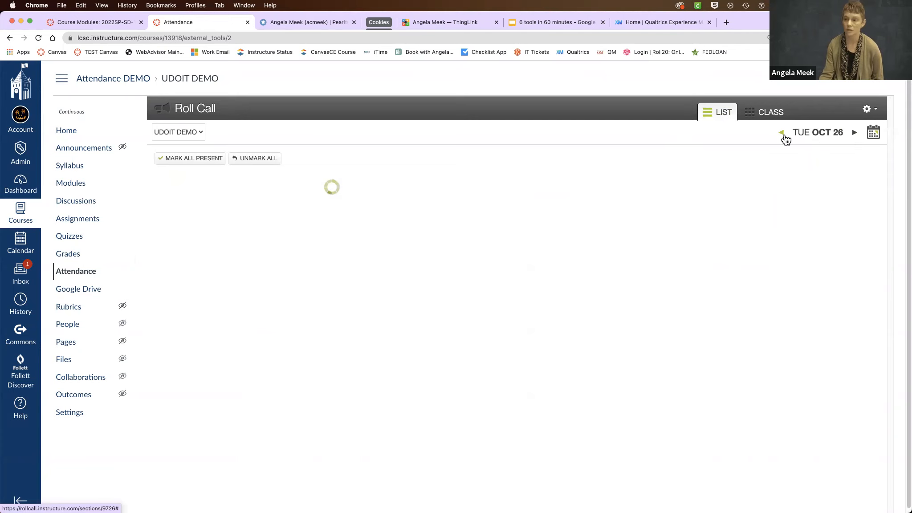
pyautogui.click(872, 133)
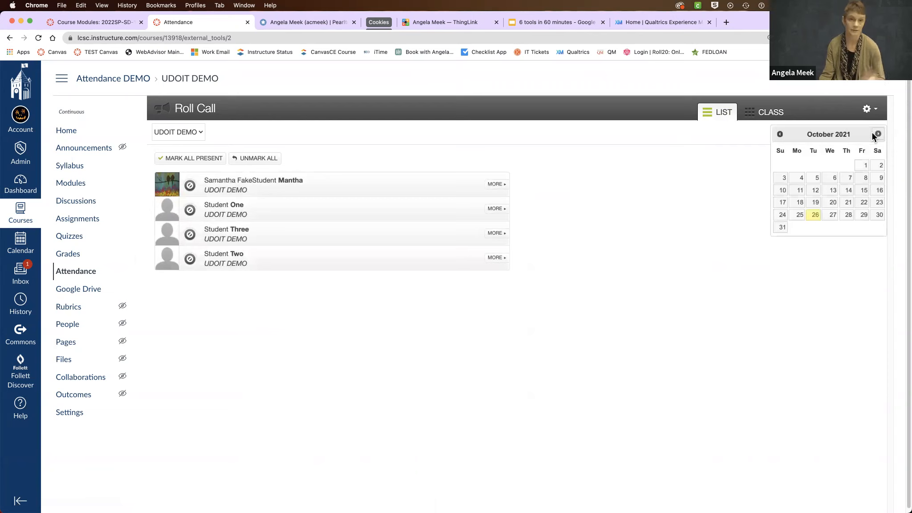
pyautogui.click(864, 203)
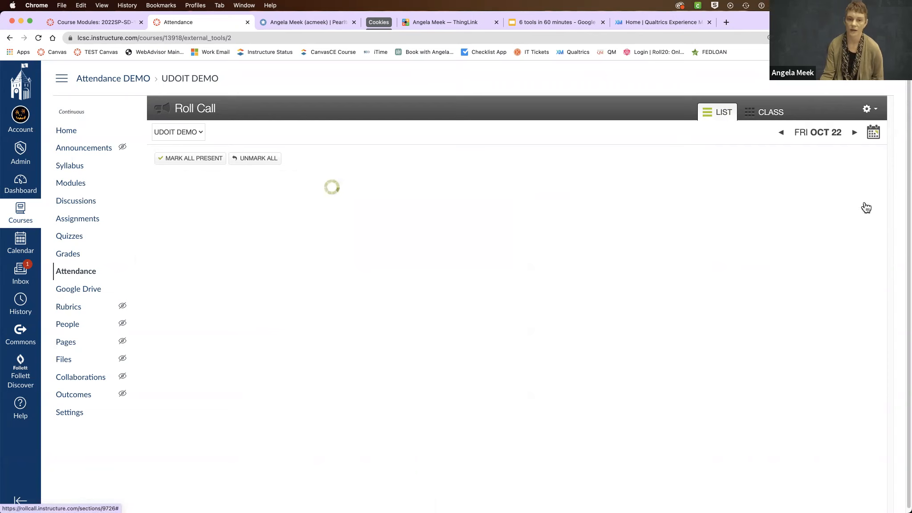
pyautogui.click(871, 132)
pyautogui.click(814, 215)
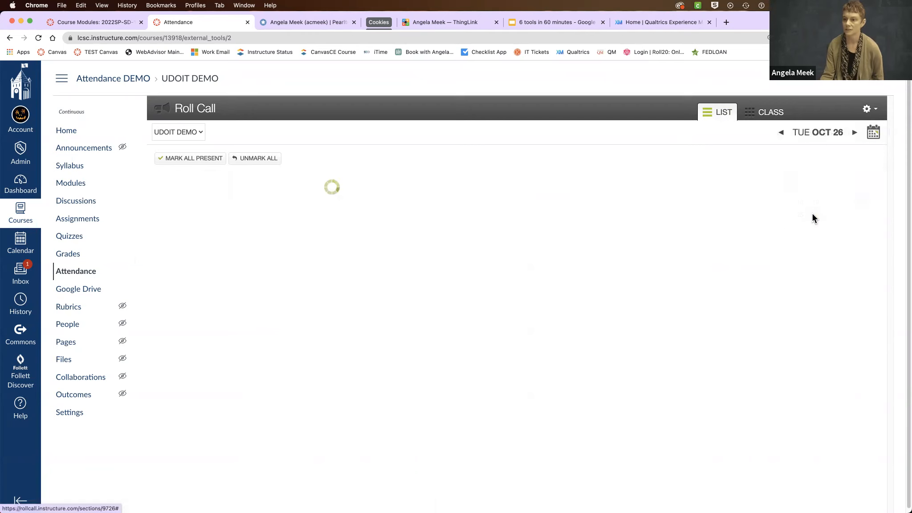
# Set a lateness to count as 90% of a presence in the Roll Call settings.
pyautogui.click(869, 109)
pyautogui.click(846, 126)
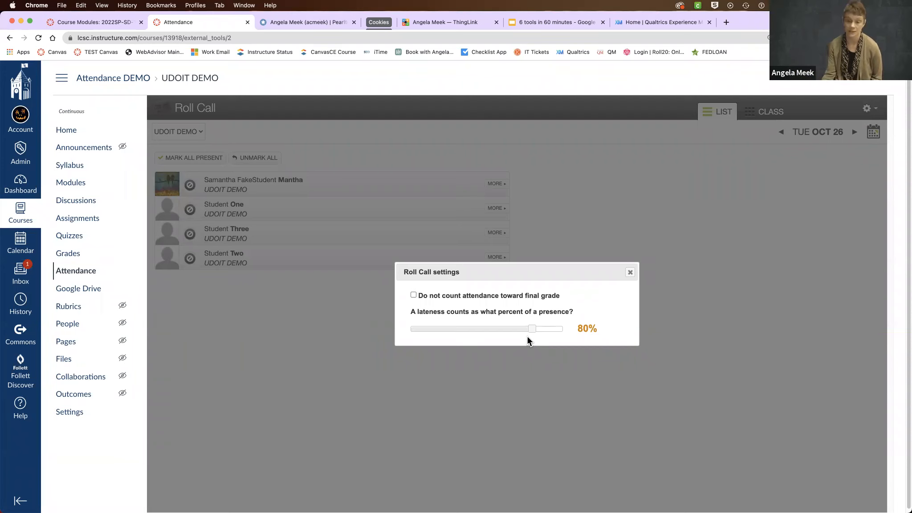
pyautogui.click(495, 331)
pyautogui.moveTo(511, 329); pyautogui.dragTo(550, 335)
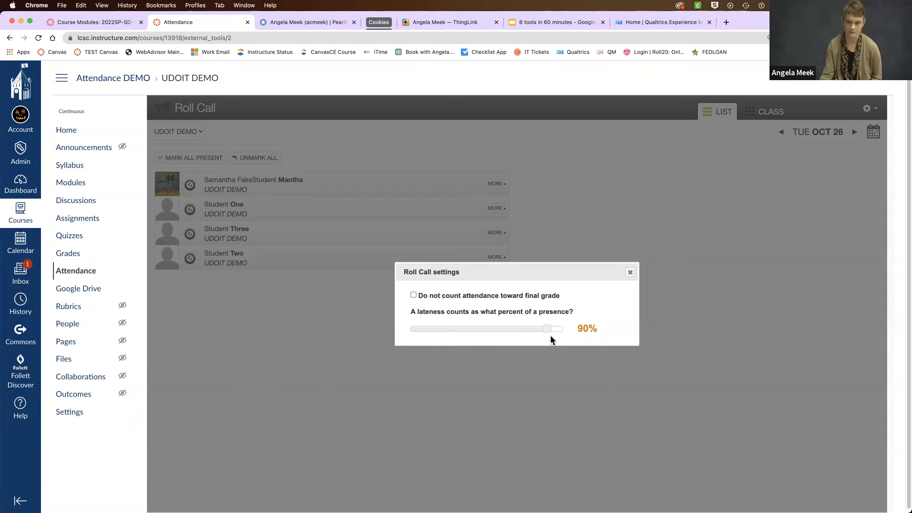
pyautogui.click(630, 273)
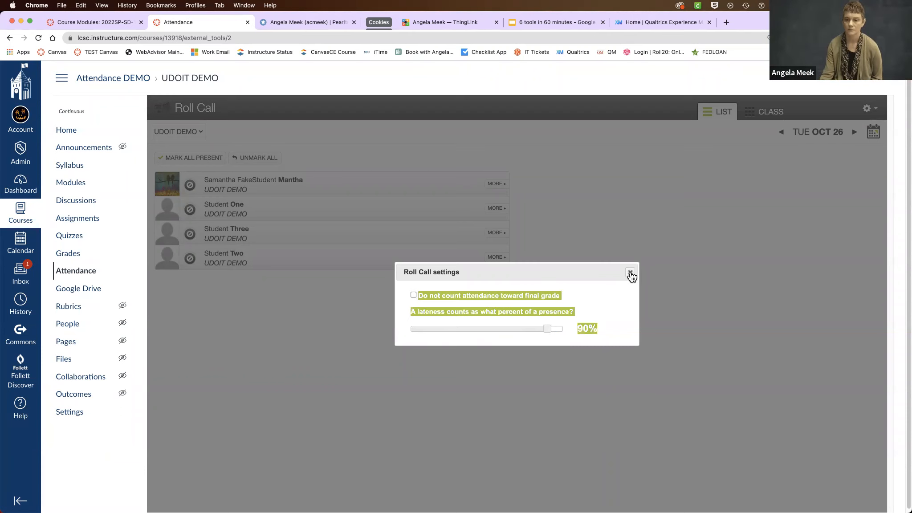
pyautogui.click(631, 273)
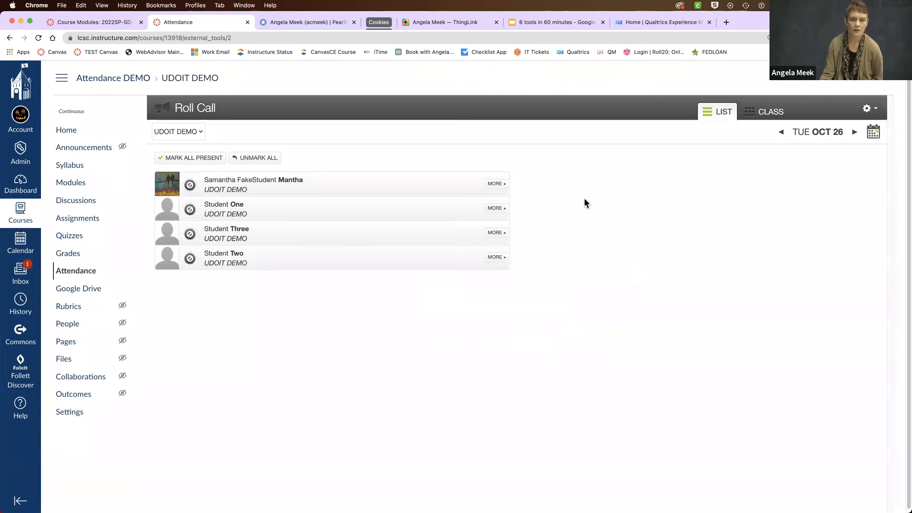
# Cycle the first student's attendance mark through present, absent and late, and back to unmarked.
pyautogui.click(499, 185)
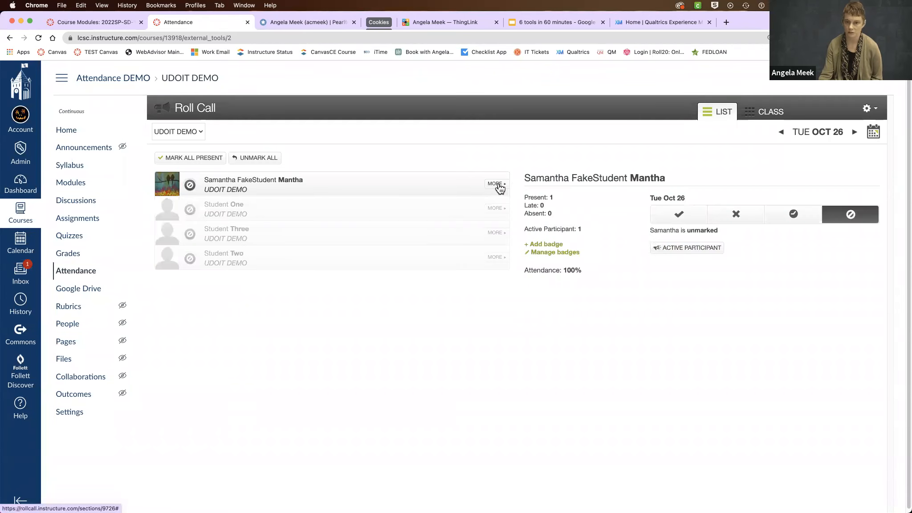
pyautogui.click(383, 185)
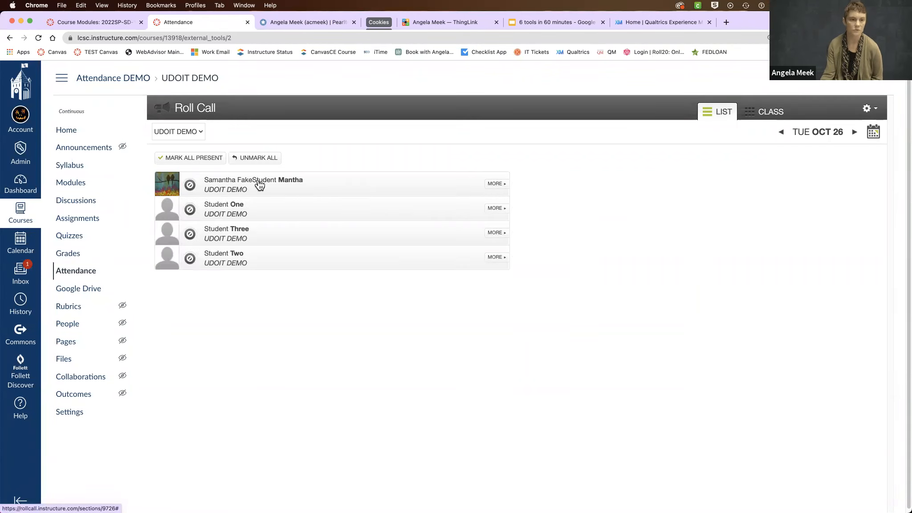
pyautogui.click(190, 186)
pyautogui.click(191, 186)
pyautogui.click(191, 186)
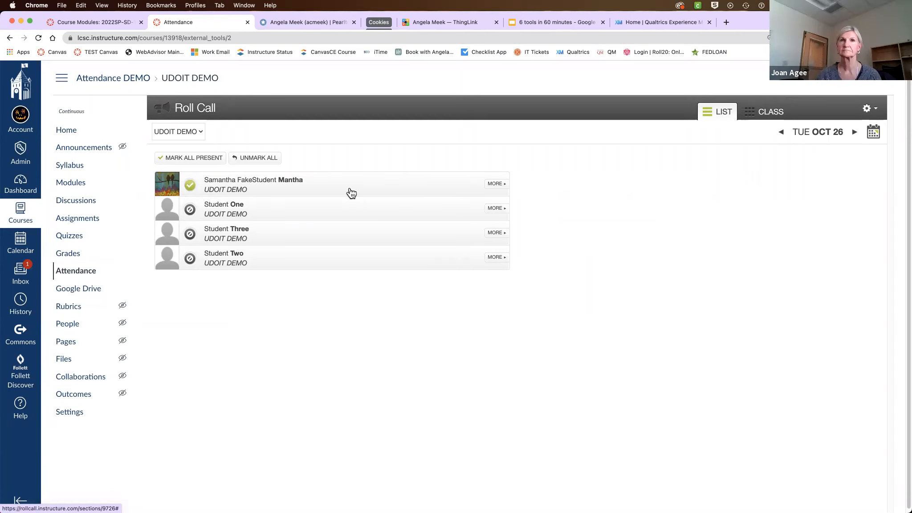
pyautogui.click(192, 186)
pyautogui.click(190, 189)
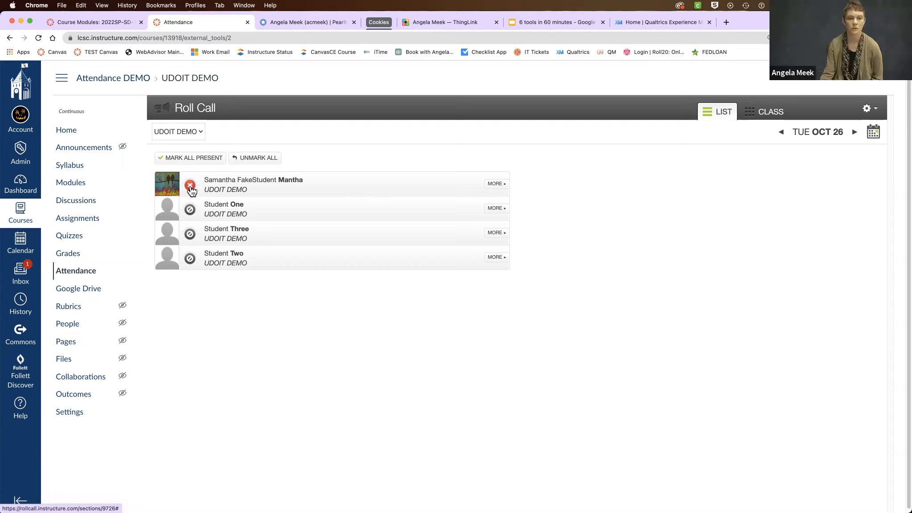
pyautogui.click(190, 189)
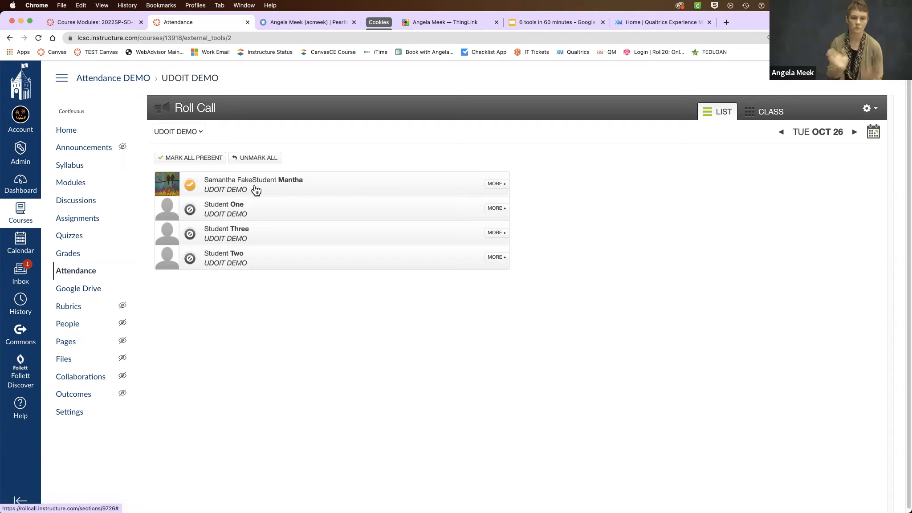
pyautogui.click(191, 188)
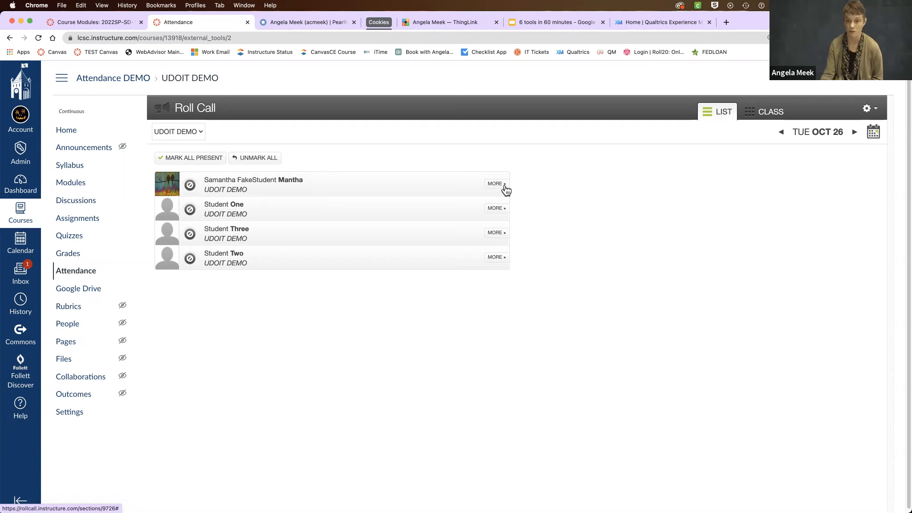
# Mark the first student present in their October 26 attendance details and award the Active Participant badge.
pyautogui.click(495, 183)
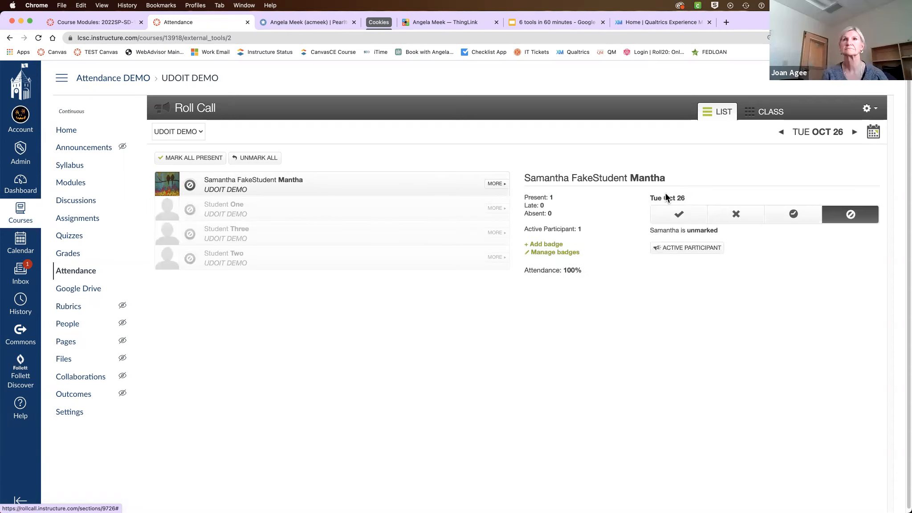
pyautogui.click(677, 216)
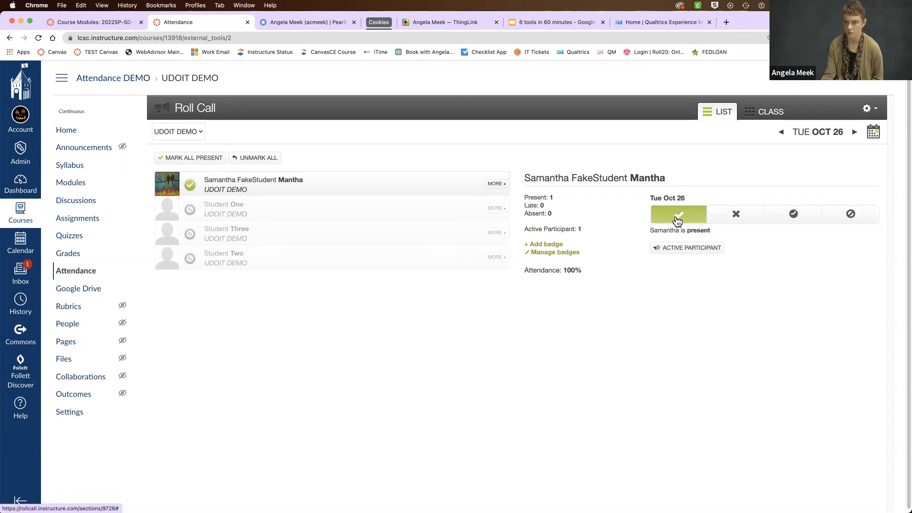
pyautogui.click(735, 215)
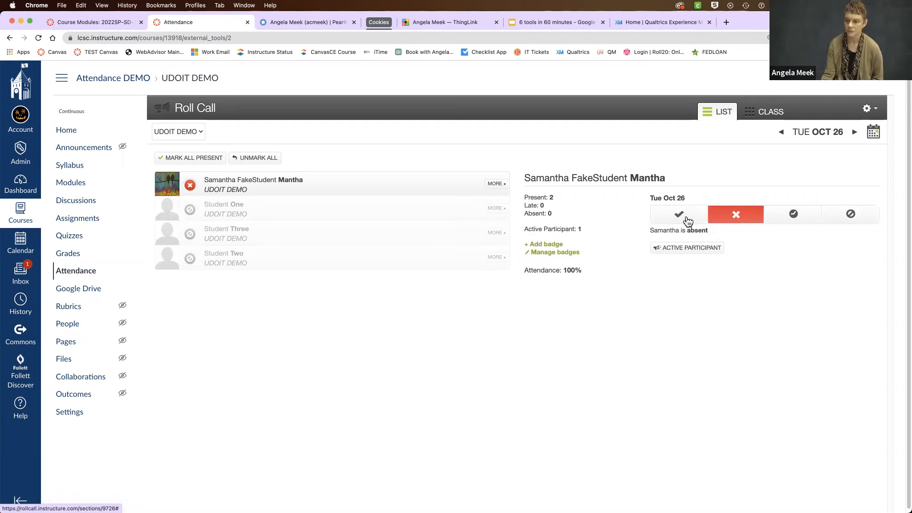
pyautogui.click(689, 220)
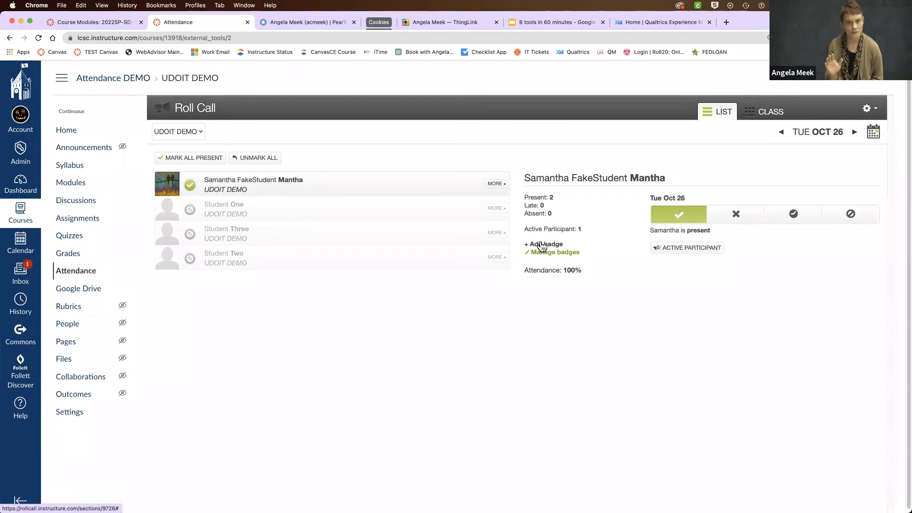
pyautogui.click(691, 253)
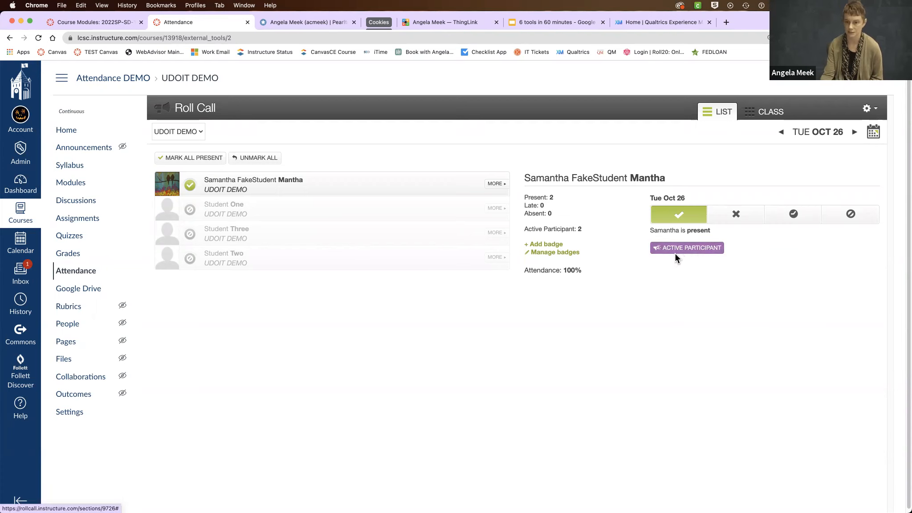
# Create a custom attendance badge named Disruptive with a thumbs-down icon in red, and close the first student's details.
pyautogui.click(556, 245)
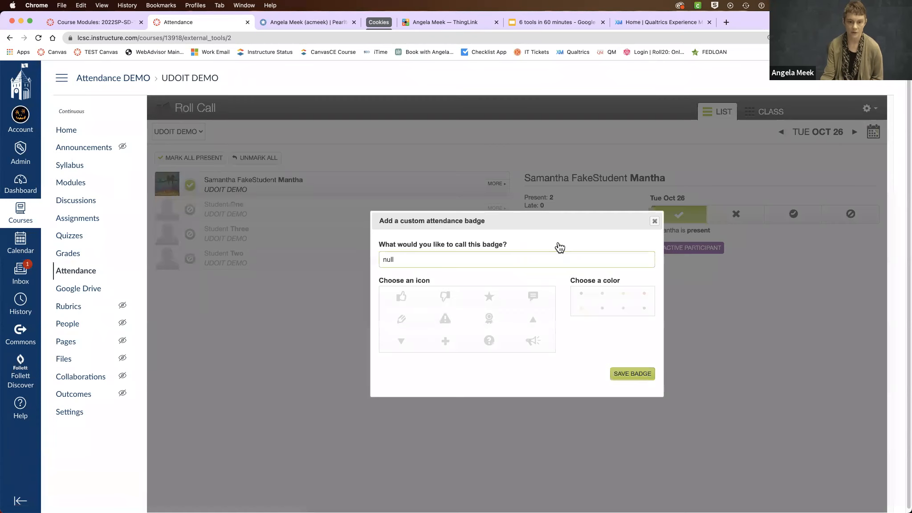
pyautogui.click(391, 260)
pyautogui.doubleClick(382, 260)
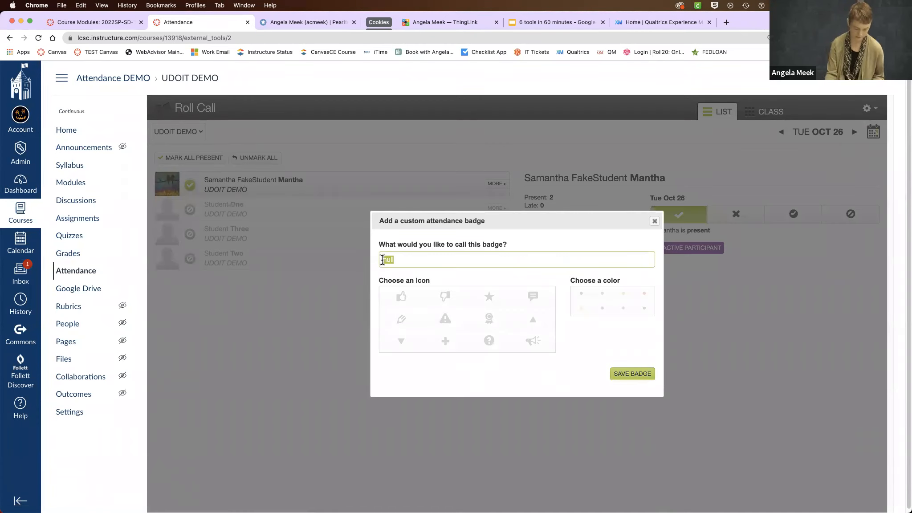
pyautogui.write('Dis')
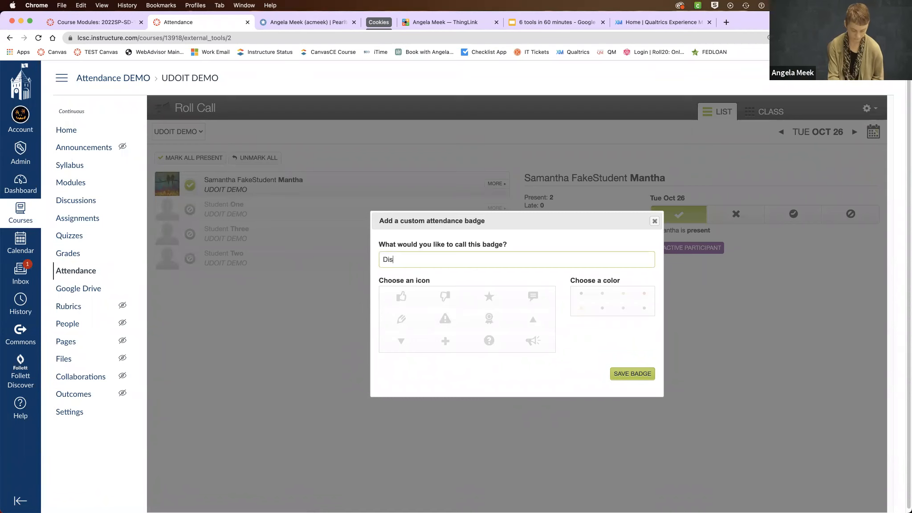
pyautogui.write('ruptive')
pyautogui.click(446, 297)
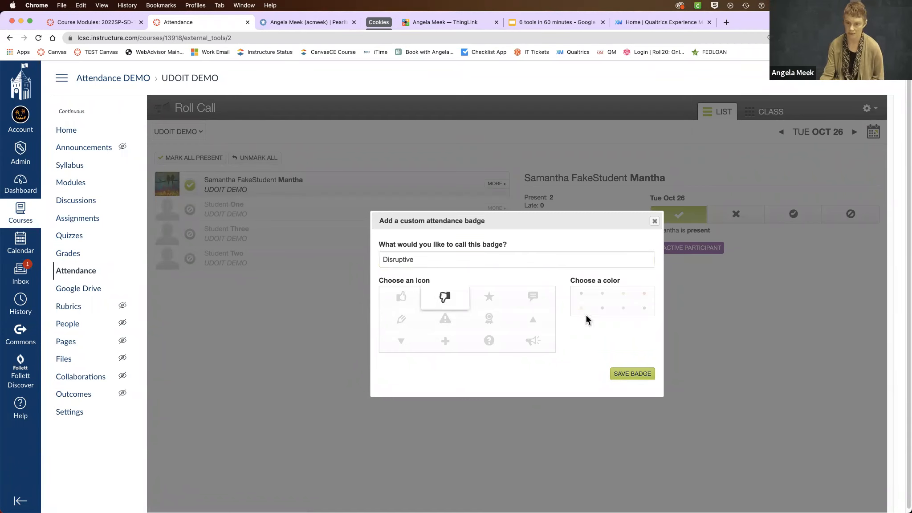
pyautogui.click(644, 294)
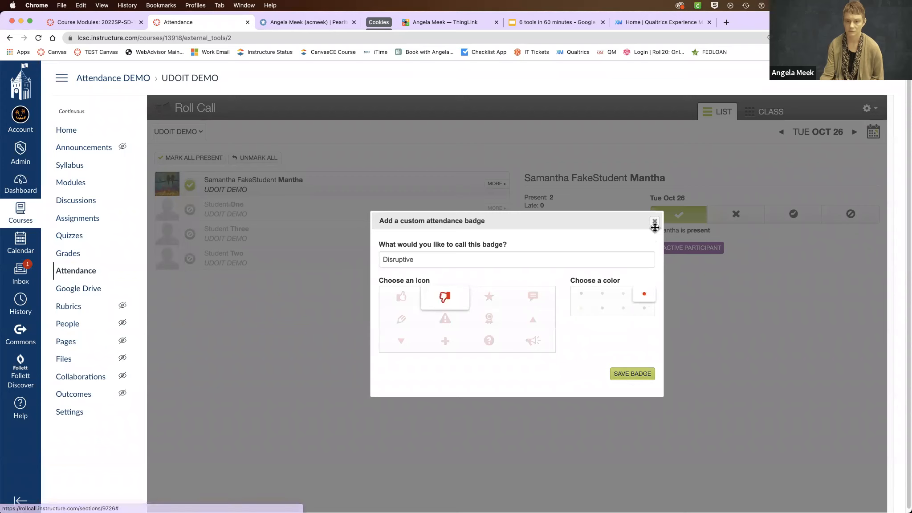
pyautogui.scroll(-1, 652, 223)
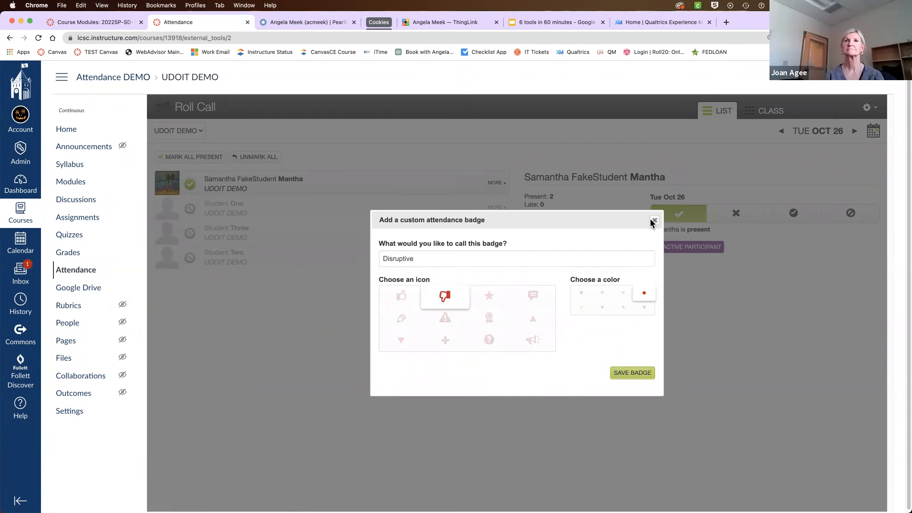
pyautogui.click(653, 220)
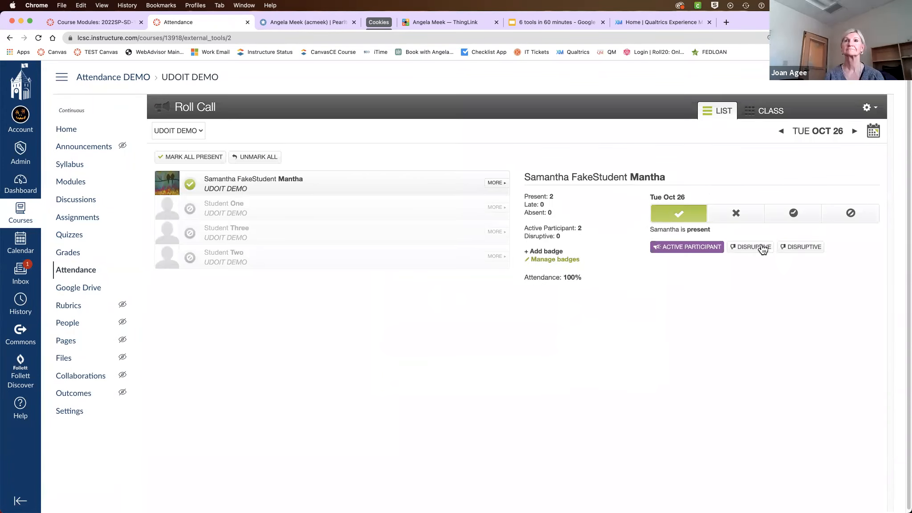
pyautogui.click(665, 300)
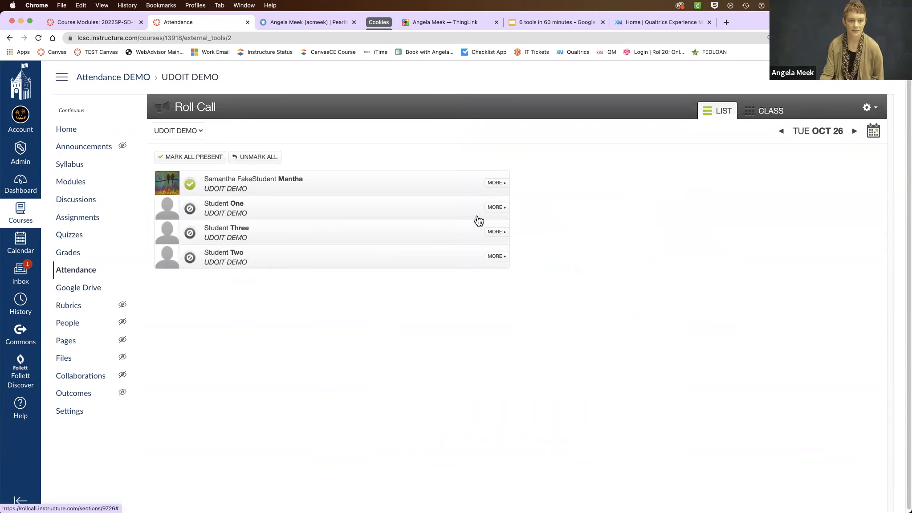
# Mark the second student present for October 26 and assign the first Disruptive badge.
pyautogui.click(495, 208)
pyautogui.click(679, 238)
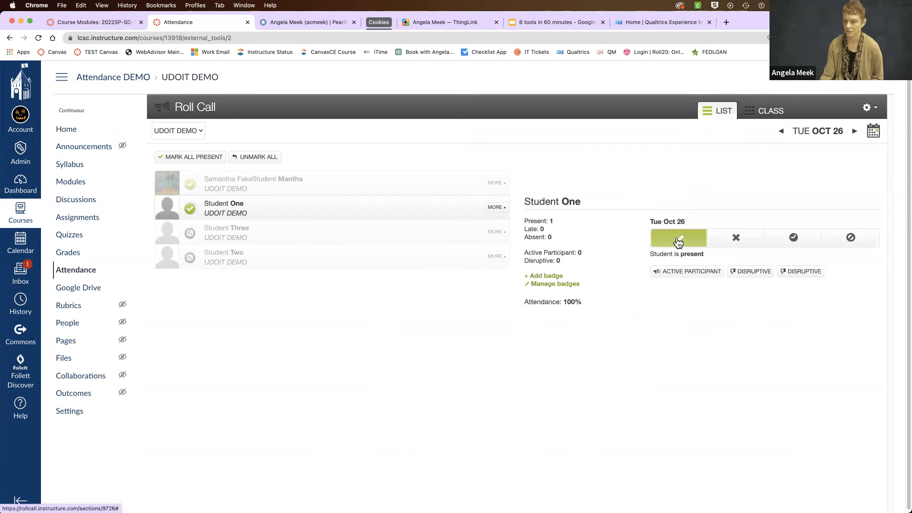
pyautogui.click(752, 272)
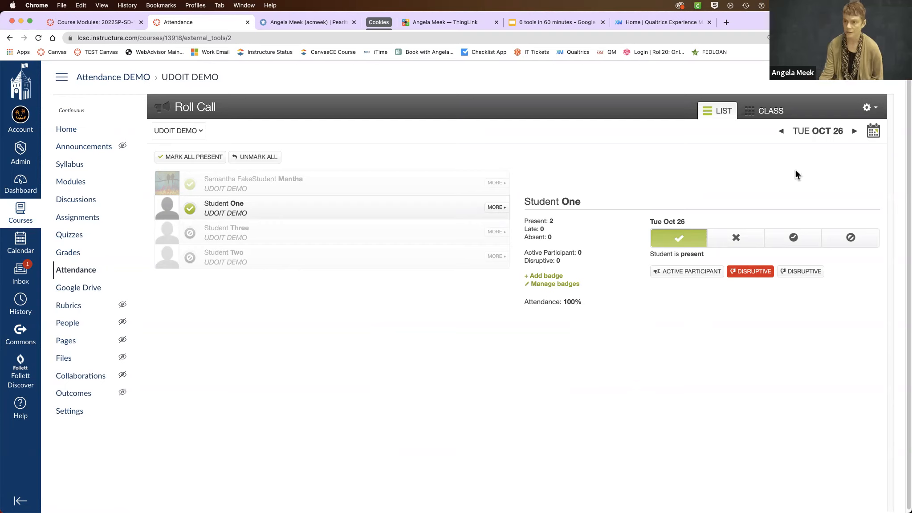
# Run an attendance report with start date 10/01/2021 and end date 10/29/2021, sent to the prefilled e-mail address.
pyautogui.click(869, 109)
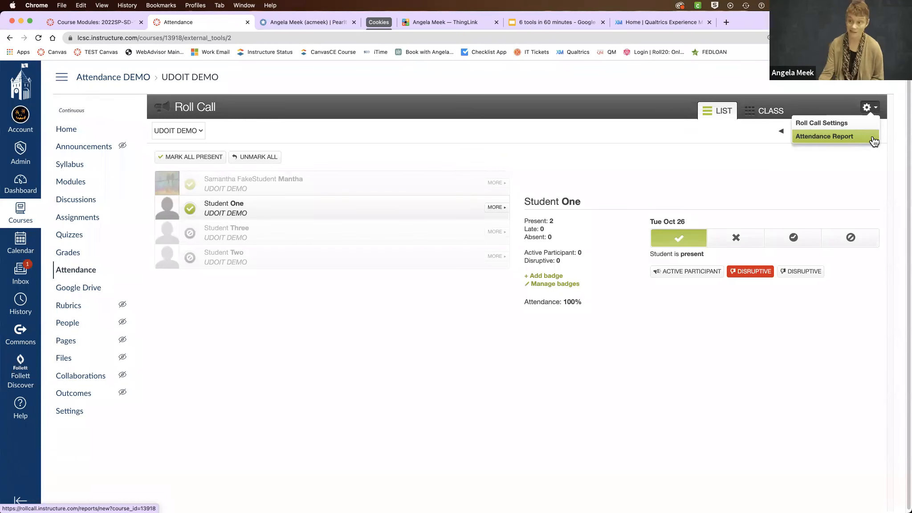
pyautogui.click(829, 139)
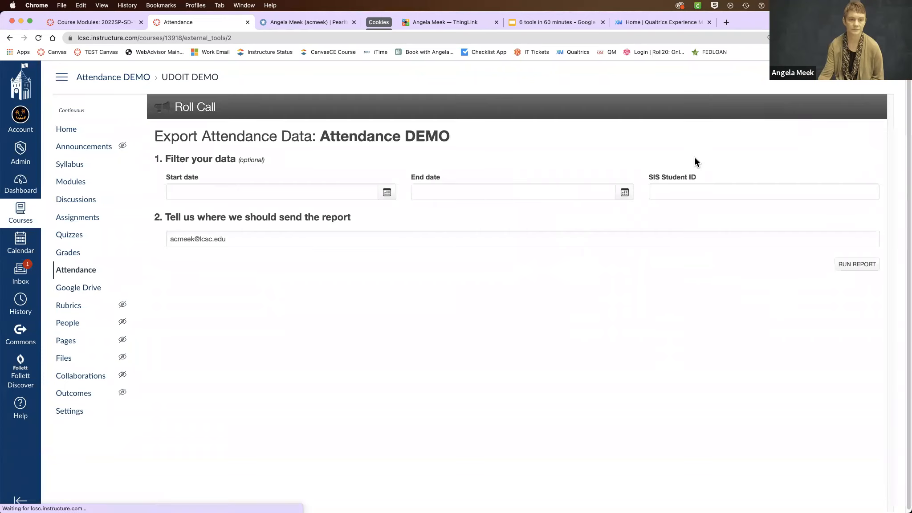
pyautogui.click(386, 193)
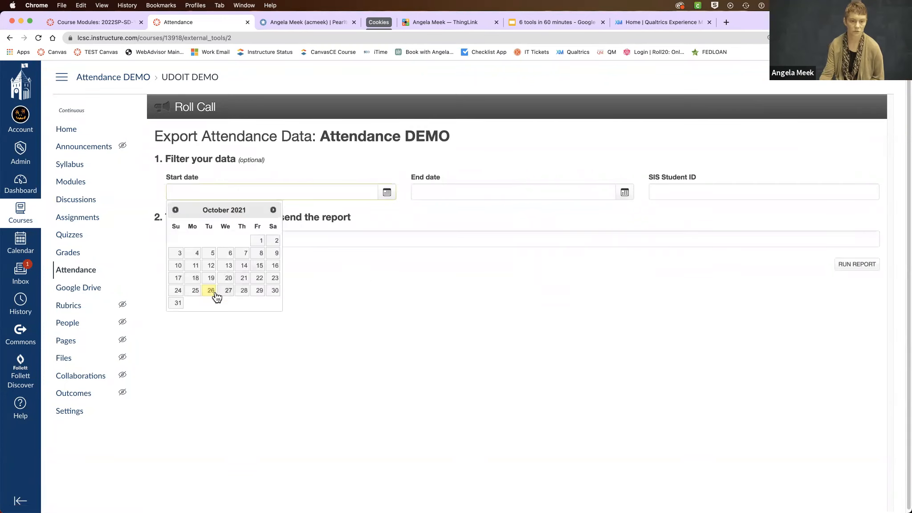
pyautogui.click(257, 241)
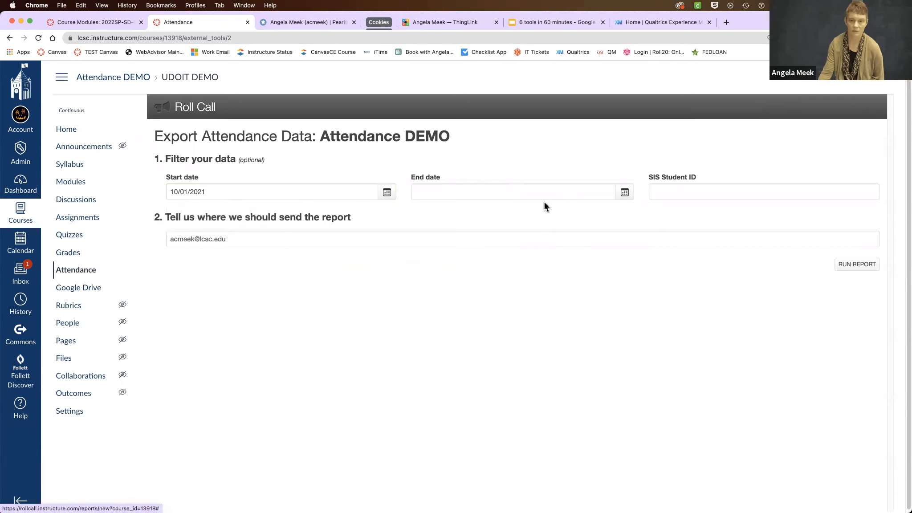
pyautogui.click(624, 192)
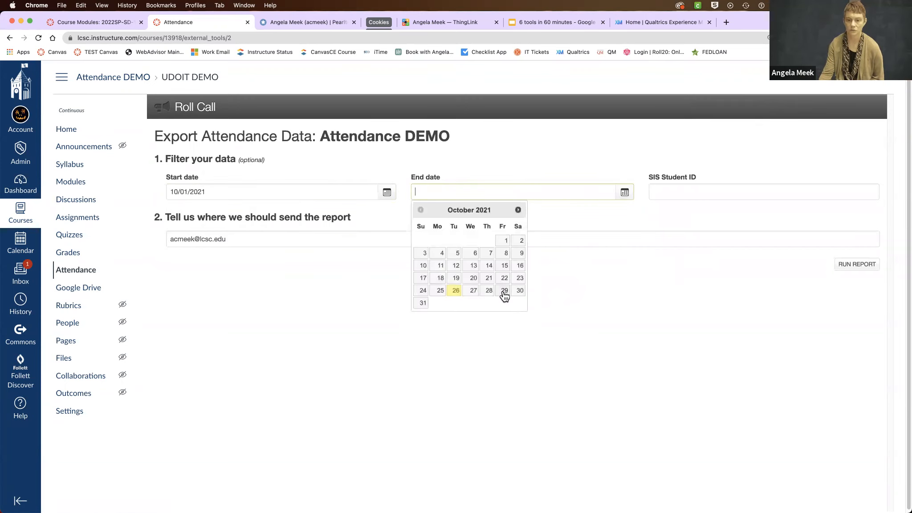
pyautogui.click(503, 291)
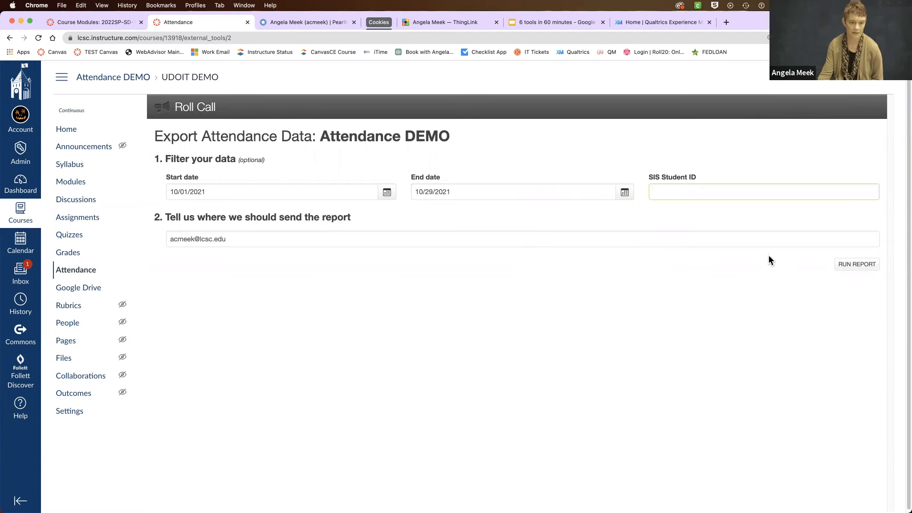
pyautogui.click(851, 266)
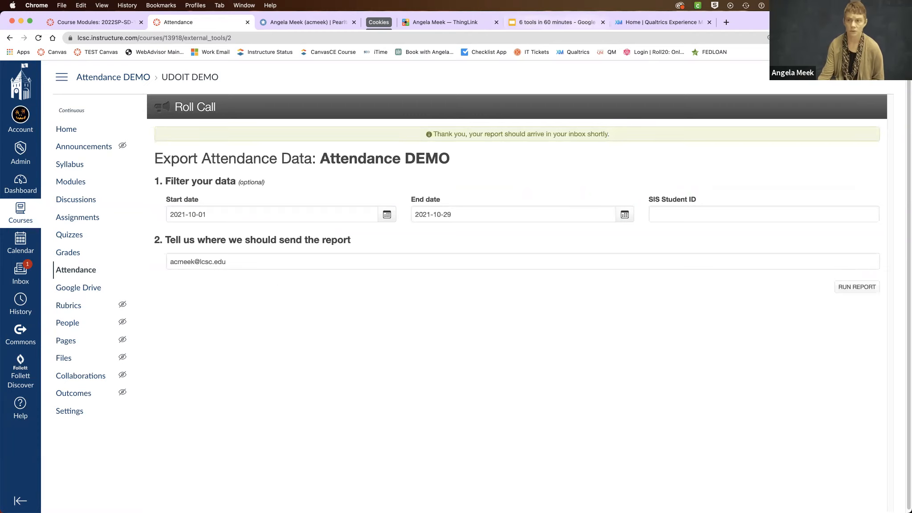
# Move the browser window aside, close the calculator and switch to the attendance report CSV in Excel.
pyautogui.doubleClick(779, 22)
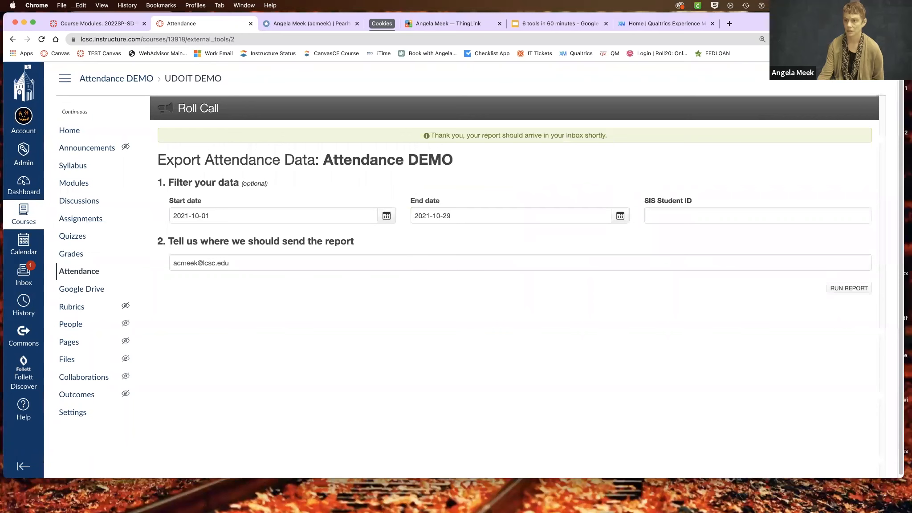
pyautogui.moveTo(779, 22); pyautogui.dragTo(767, 68)
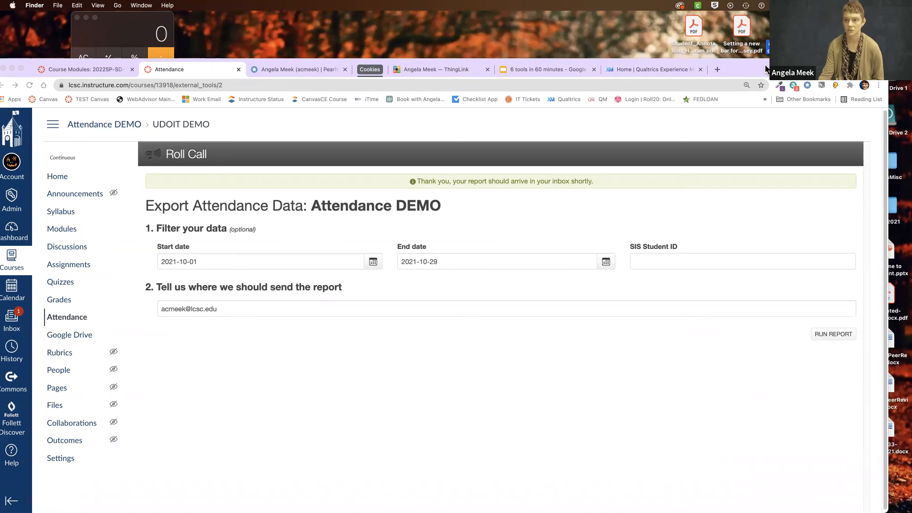
pyautogui.moveTo(766, 68); pyautogui.dragTo(768, 62)
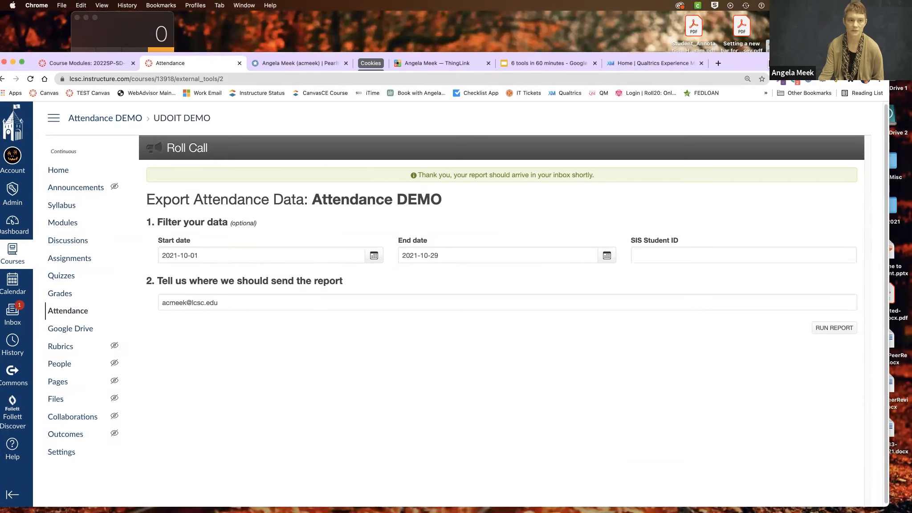
pyautogui.click(77, 18)
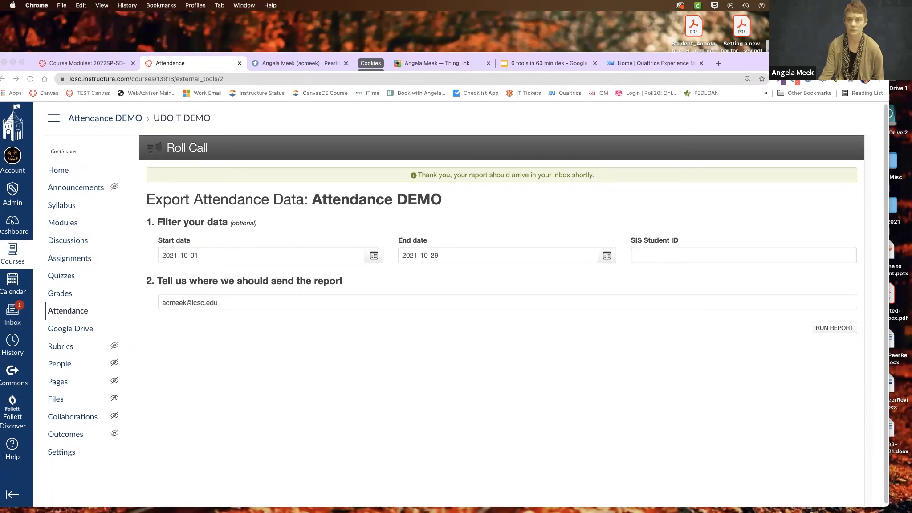
pyautogui.press('super+Tab')
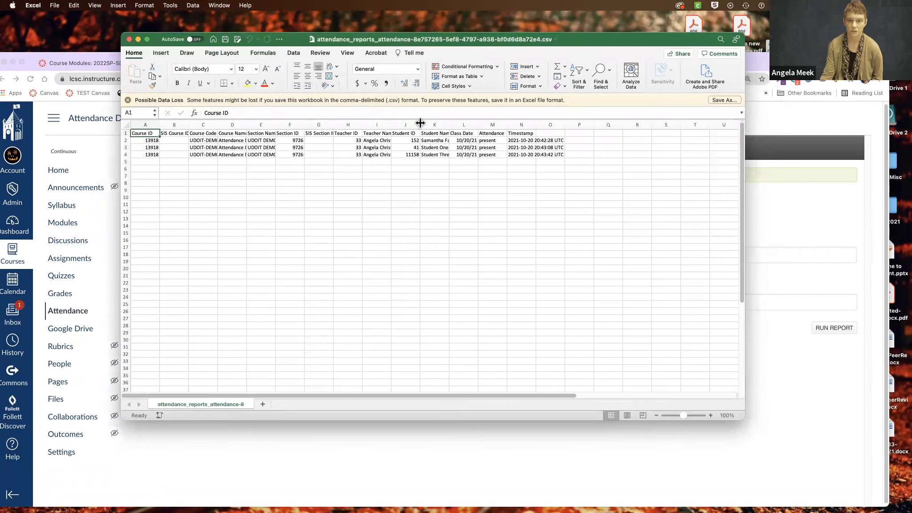
# Autofit the Student ID, Student Name, Class Date and Attendance columns, and close the report to return to the enlarged browser window.
pyautogui.doubleClick(420, 123)
pyautogui.doubleClick(446, 125)
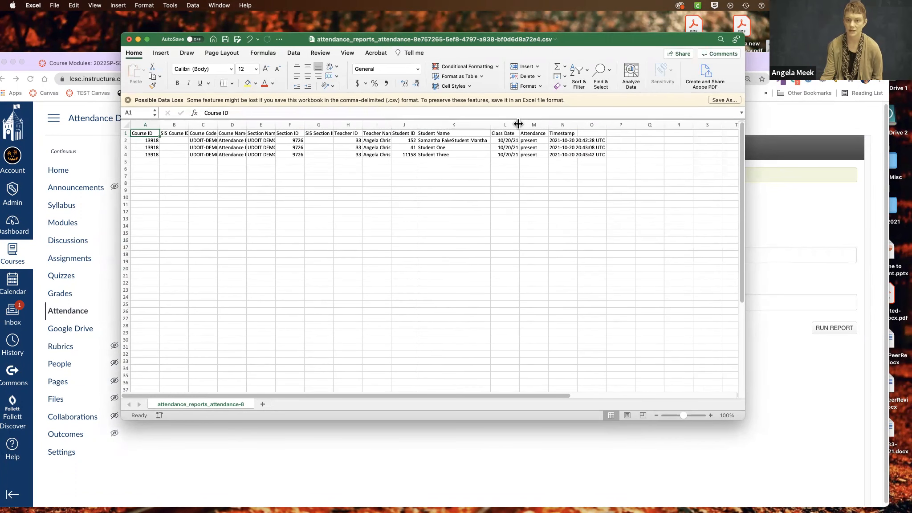
pyautogui.doubleClick(518, 125)
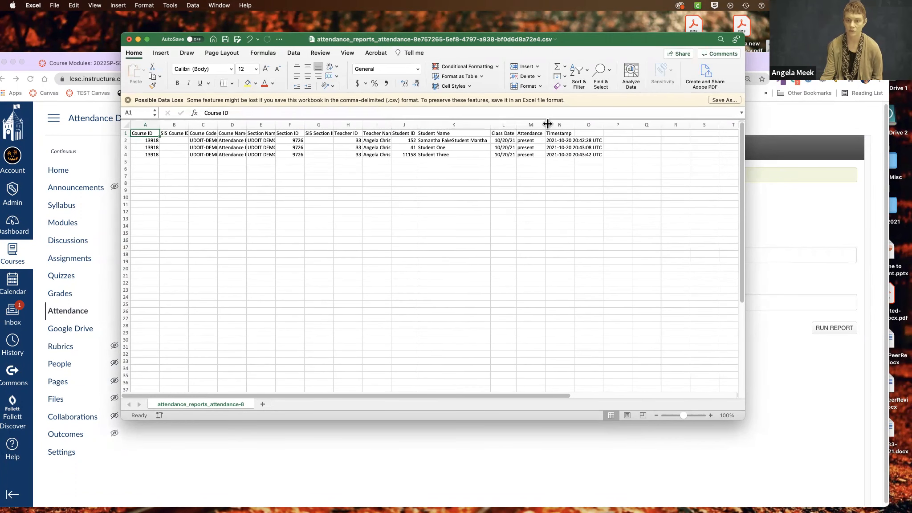
pyautogui.doubleClick(545, 125)
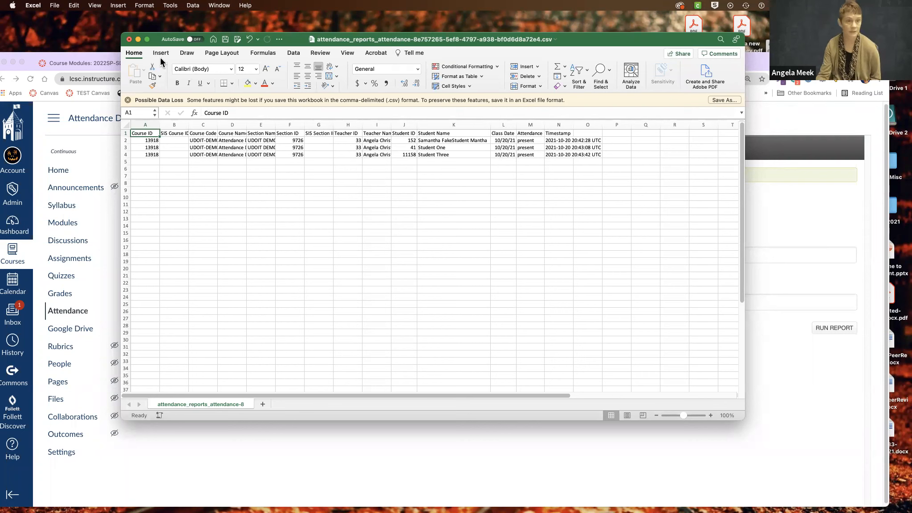
pyautogui.click(128, 39)
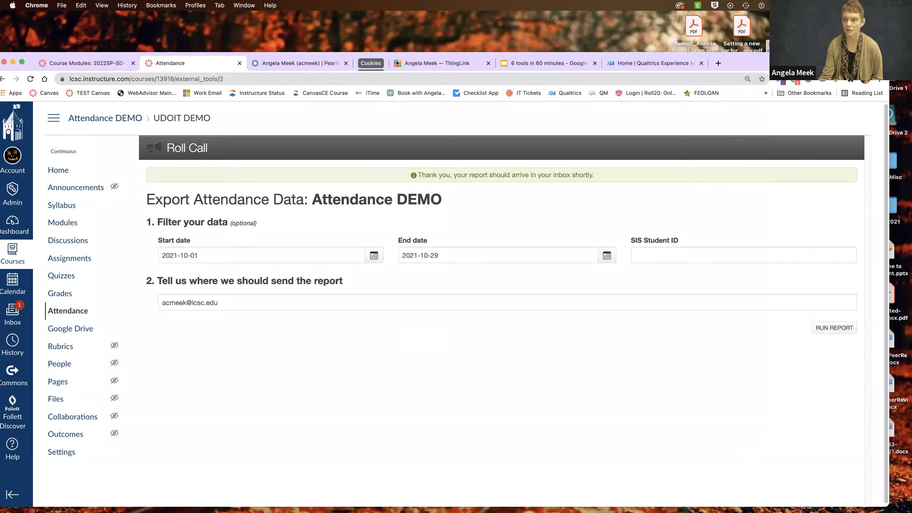
pyautogui.doubleClick(731, 59)
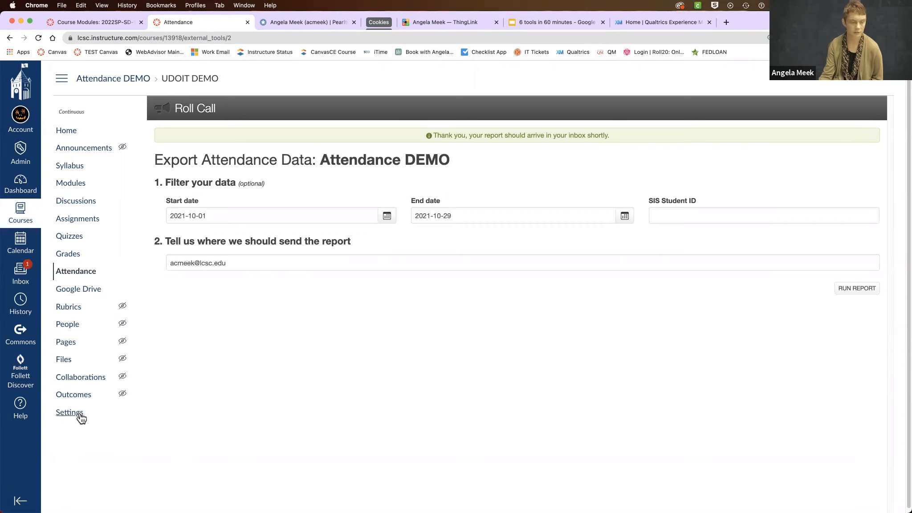
# Open the Attendance DEMO home page, and view the Student Annotation Assignments slide and its following slide in the 6 tools in 60 minutes presentation.
pyautogui.click(63, 131)
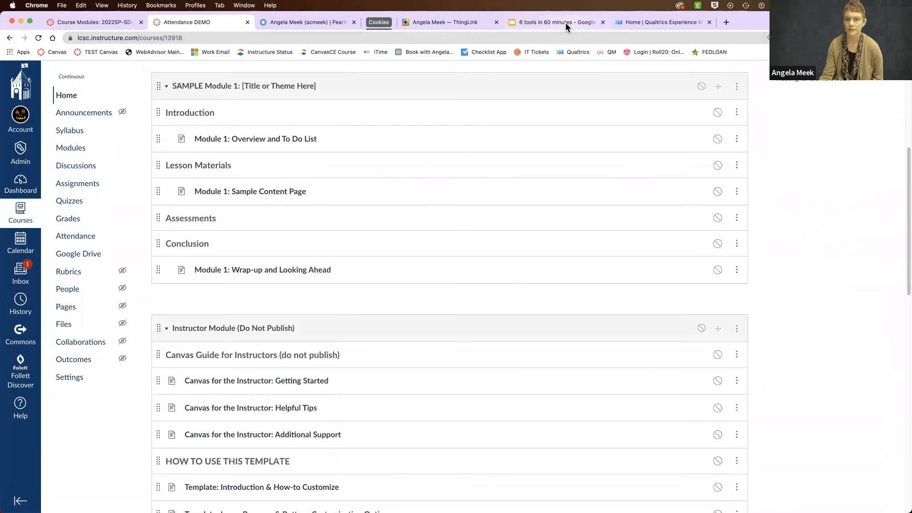
pyautogui.click(557, 23)
pyautogui.click(51, 296)
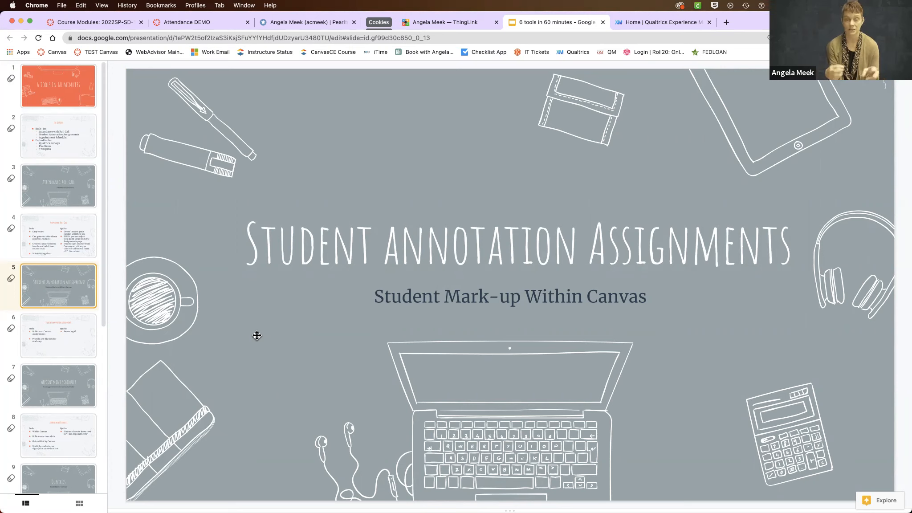
pyautogui.press('Down')
# Look through the assignments list of the Intro to ONL Crsework course.
pyautogui.click(71, 22)
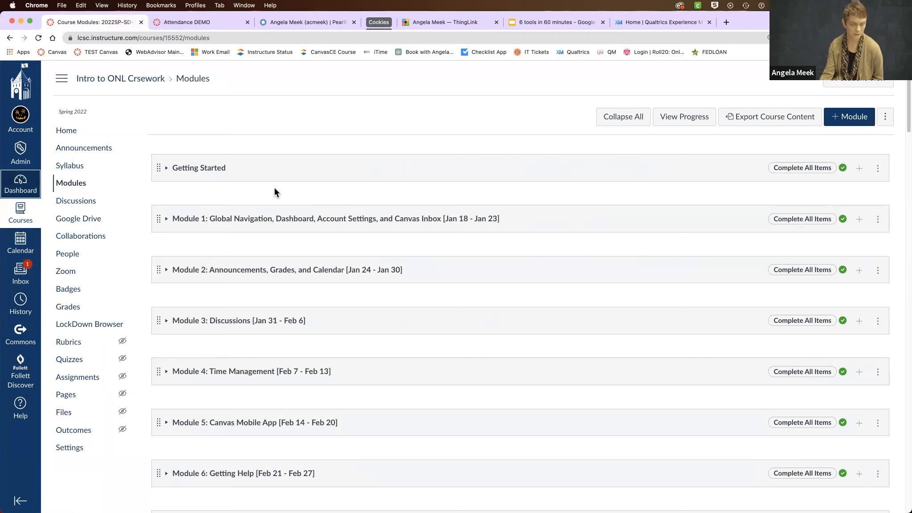
pyautogui.click(76, 376)
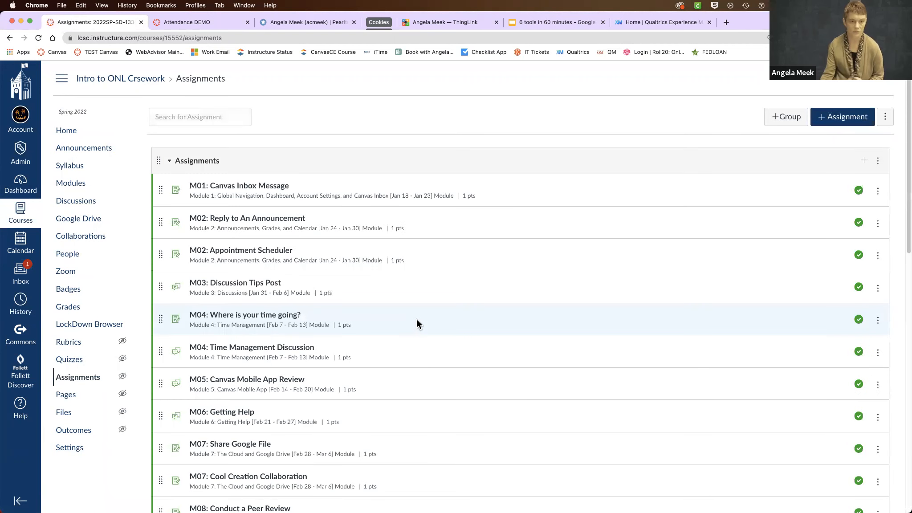
pyautogui.scroll(-5, 416, 320)
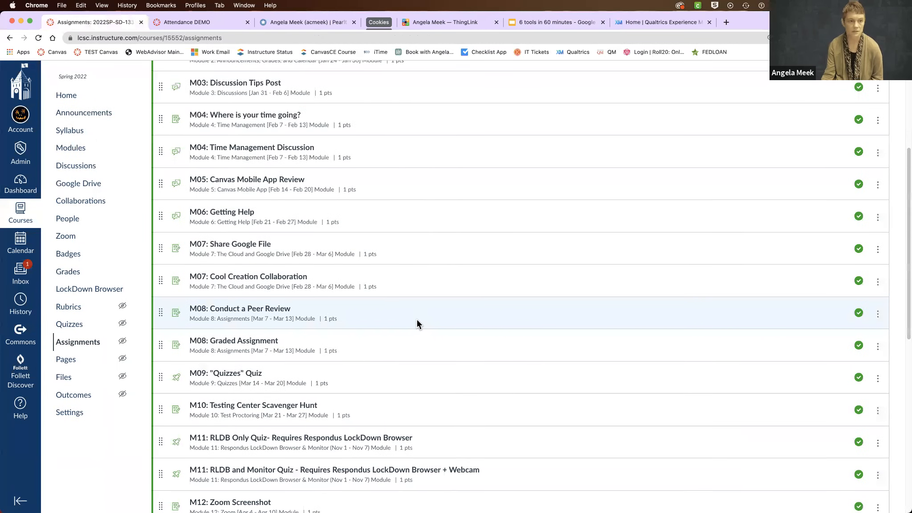
# Open the Student Annotation Assignment from the Attendance DEMO course's assignments.
pyautogui.click(183, 21)
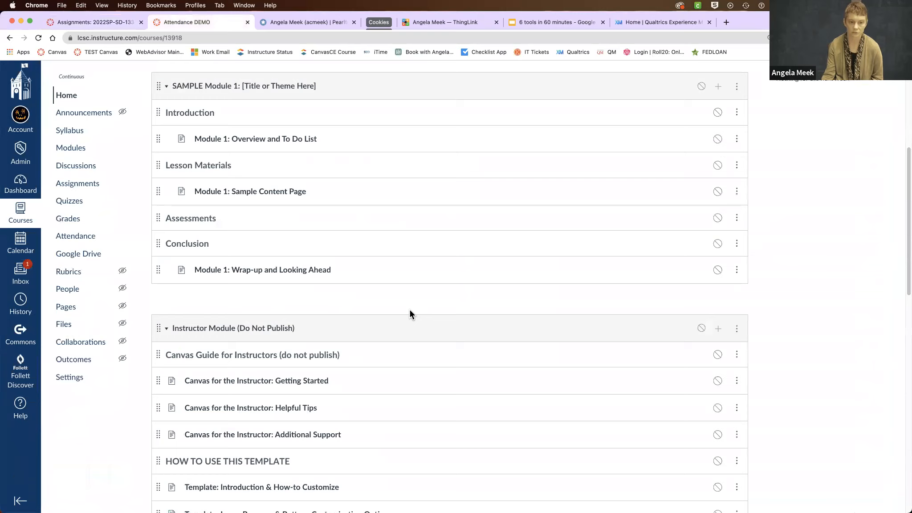
pyautogui.click(71, 183)
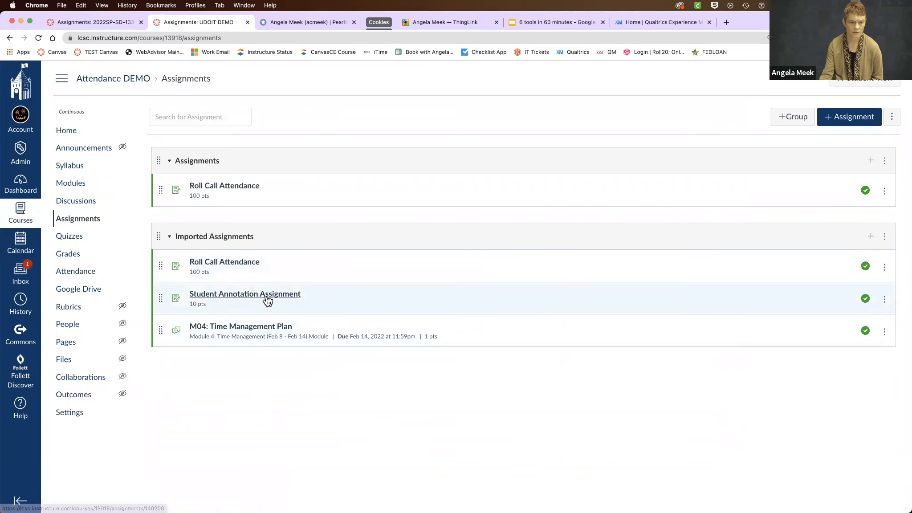
pyautogui.click(243, 296)
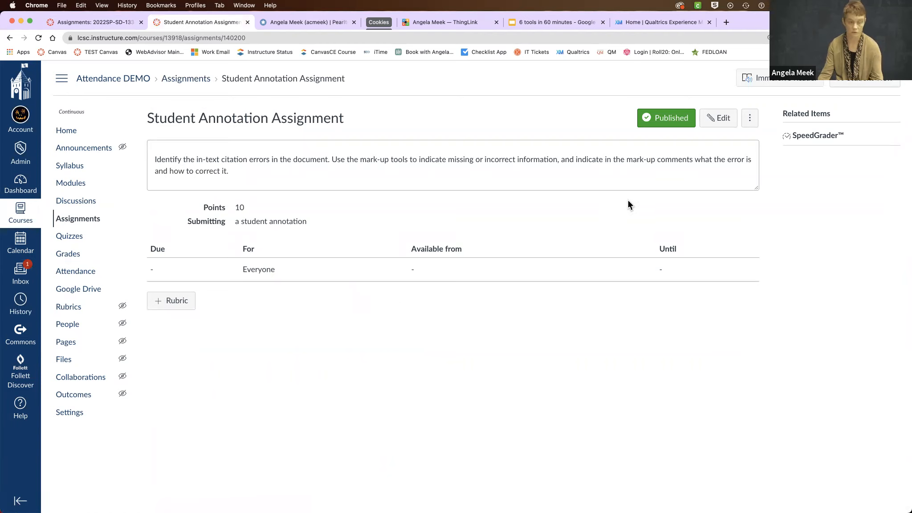
# Open the Student Annotation Assignment for editing and review its description, points, grading and online entry options.
pyautogui.click(723, 123)
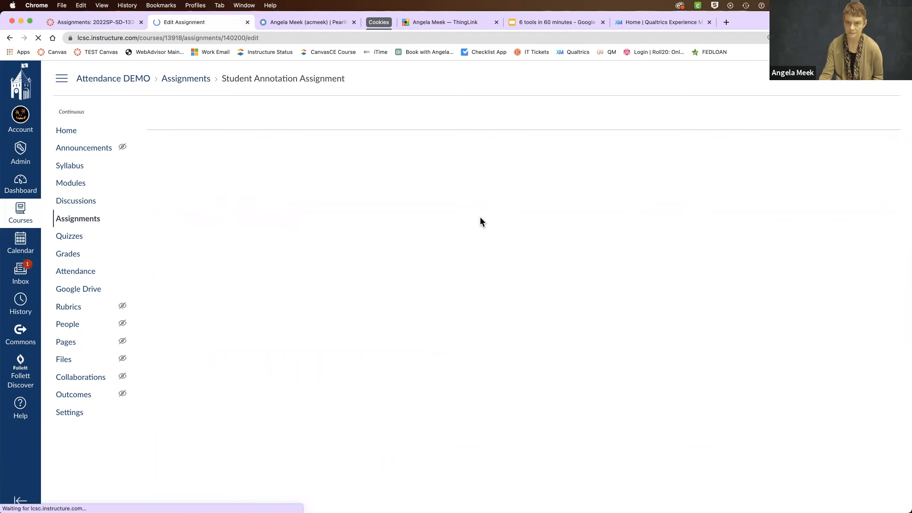
pyautogui.scroll(-1, 538, 312)
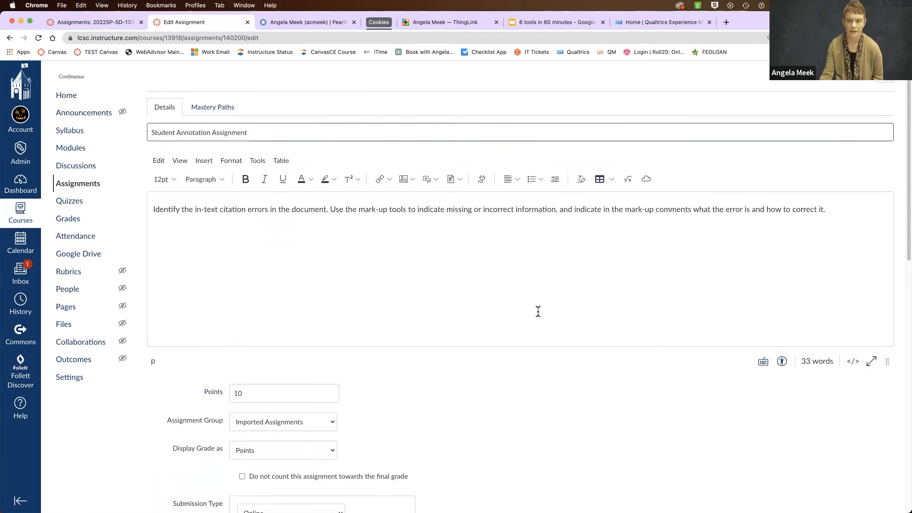
pyautogui.scroll(1, 538, 312)
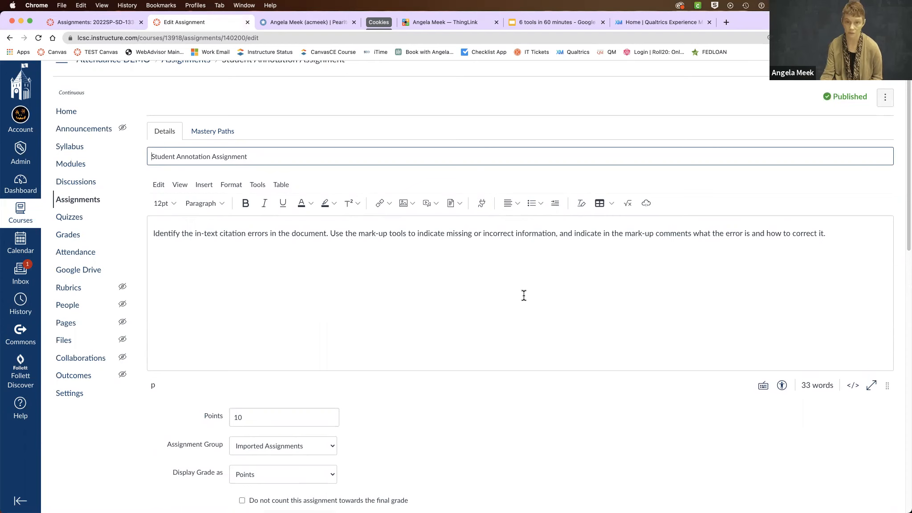
pyautogui.scroll(-1, 524, 295)
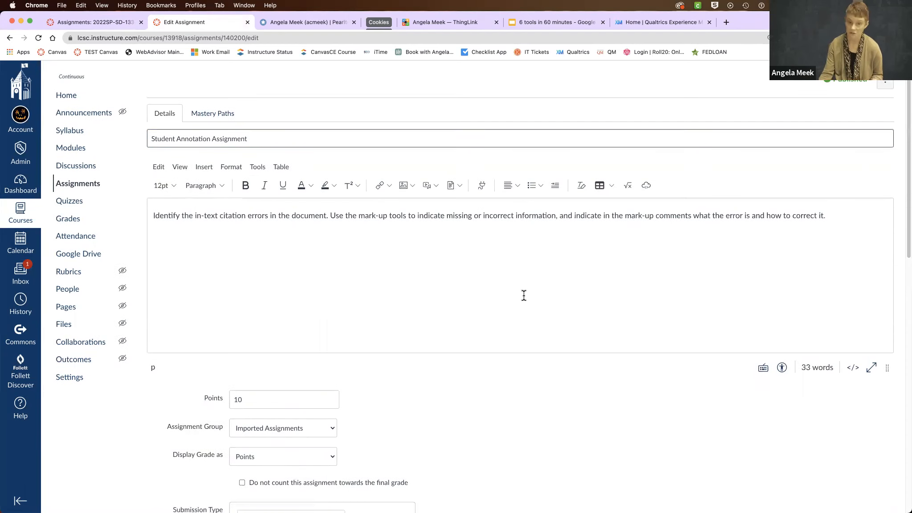
pyautogui.scroll(-5, 524, 295)
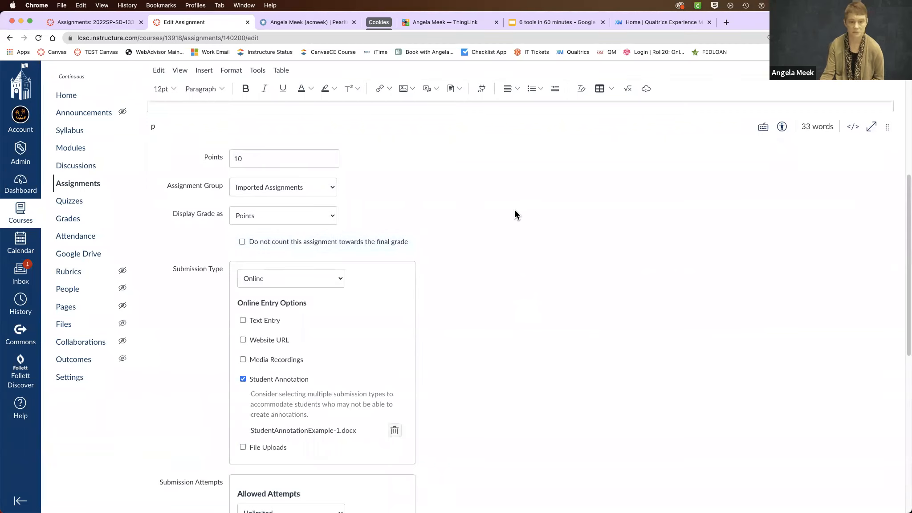
pyautogui.scroll(-2, 515, 214)
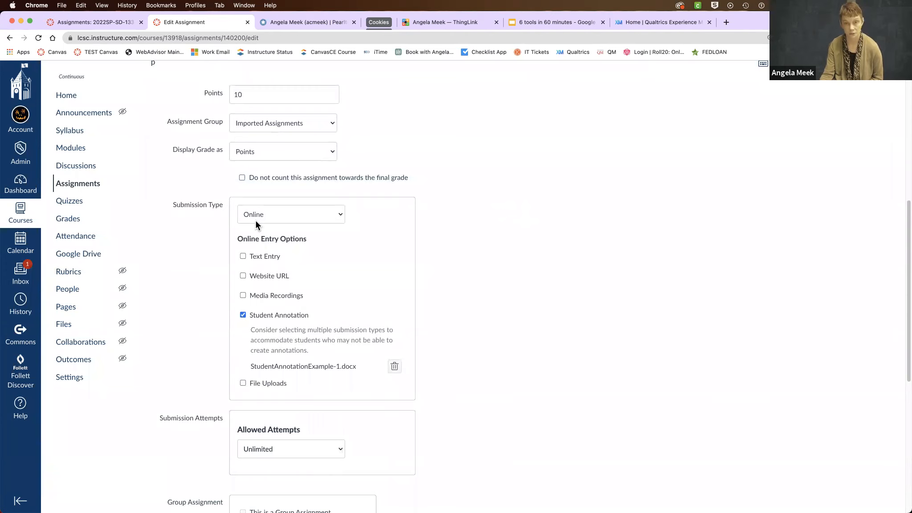
pyautogui.scroll(-1, 392, 276)
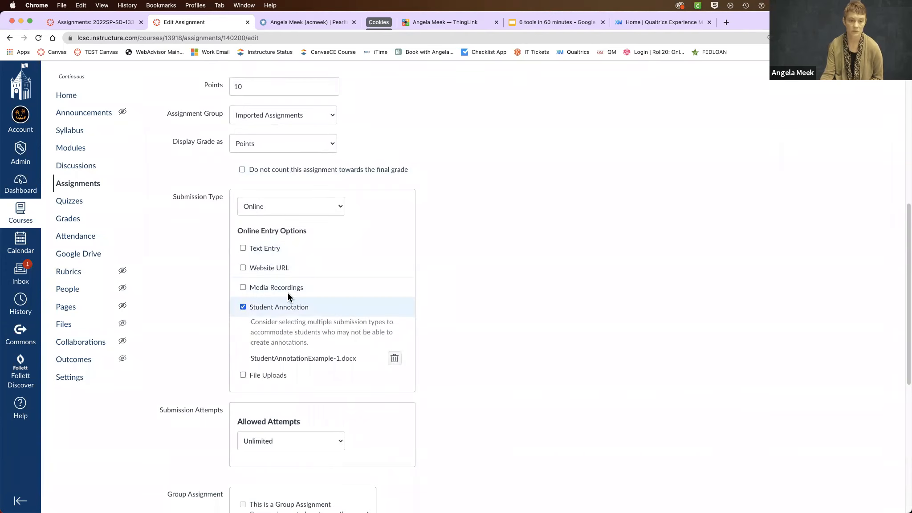
# Switch the assignment's submission type to On Paper and back to Online.
pyautogui.click(336, 204)
pyautogui.click(334, 199)
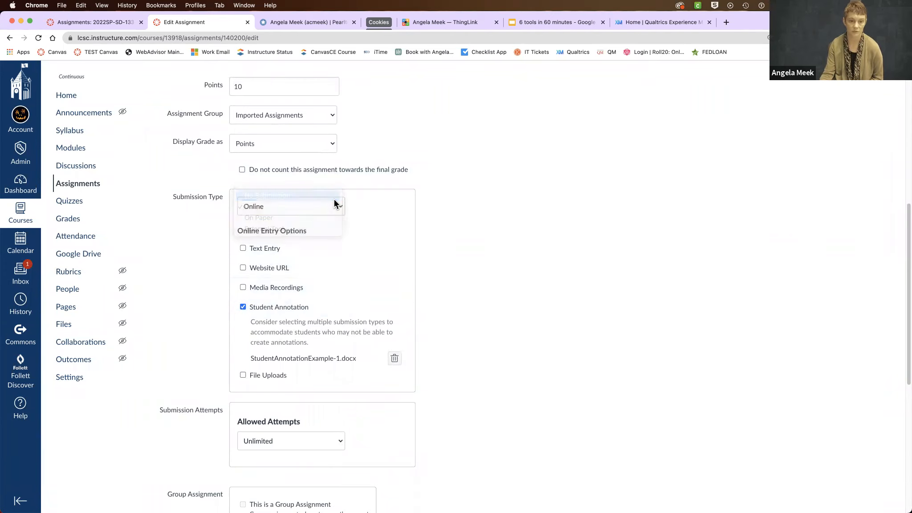
pyautogui.click(339, 205)
pyautogui.click(319, 228)
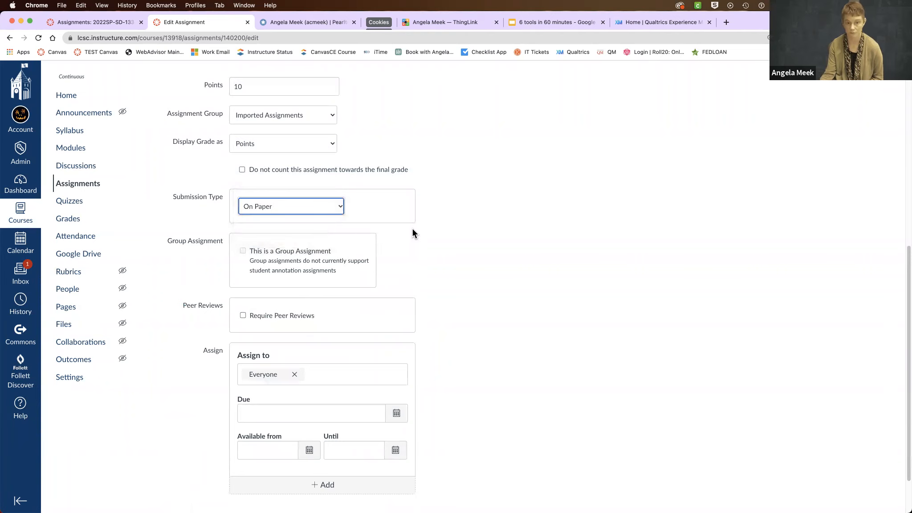
pyautogui.click(337, 205)
pyautogui.click(330, 195)
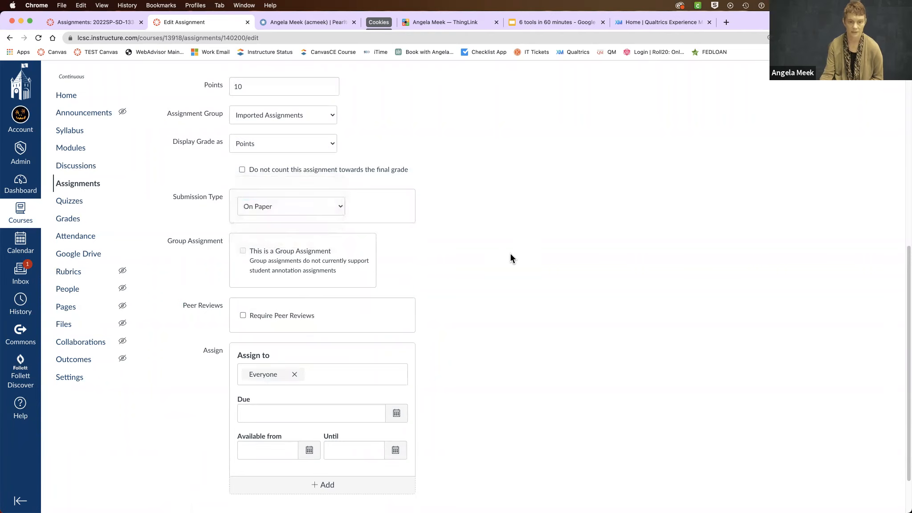
# Review the annotation file, attempts, group, peer review and assign settings, and save the assignment.
pyautogui.scroll(-1, 510, 253)
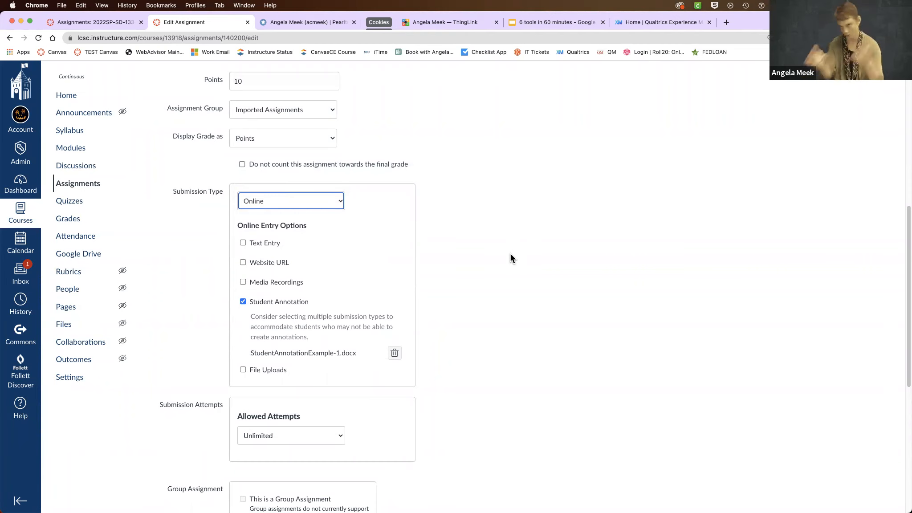
pyautogui.scroll(-2, 501, 252)
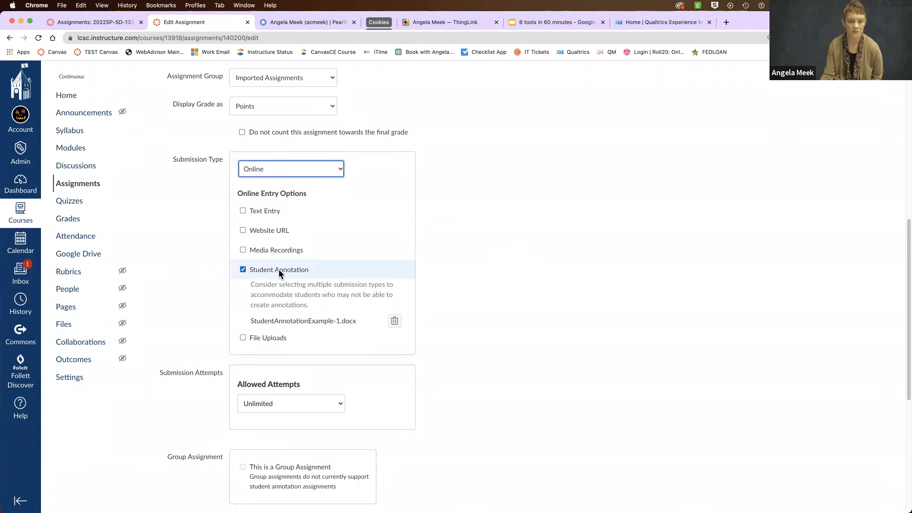
pyautogui.scroll(-2, 279, 270)
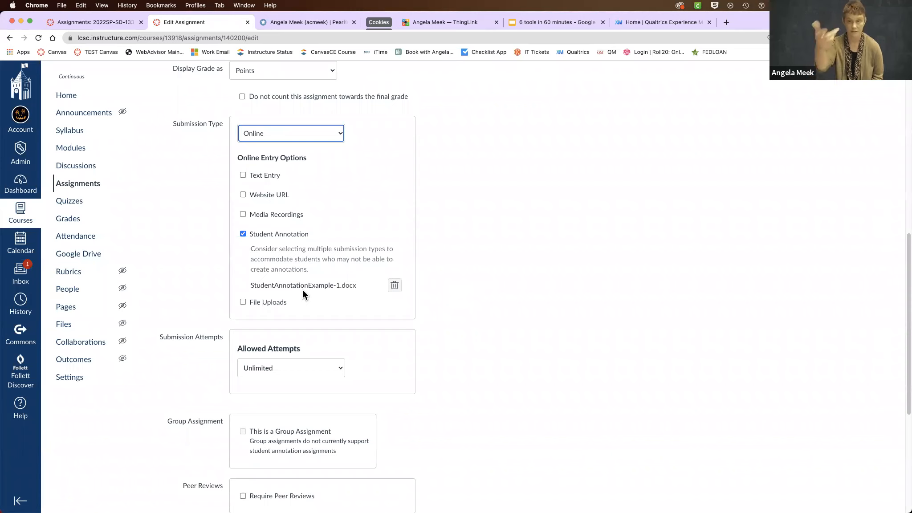
pyautogui.scroll(-5, 521, 299)
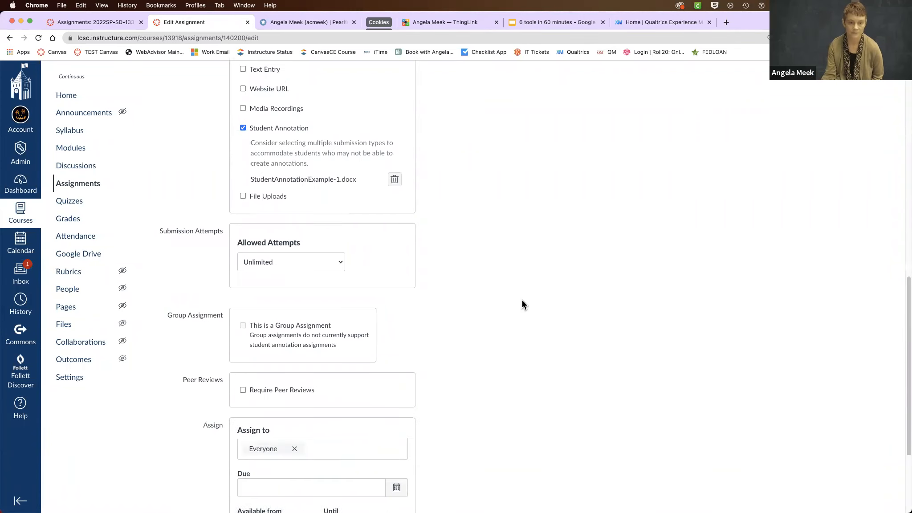
pyautogui.scroll(-2, 476, 334)
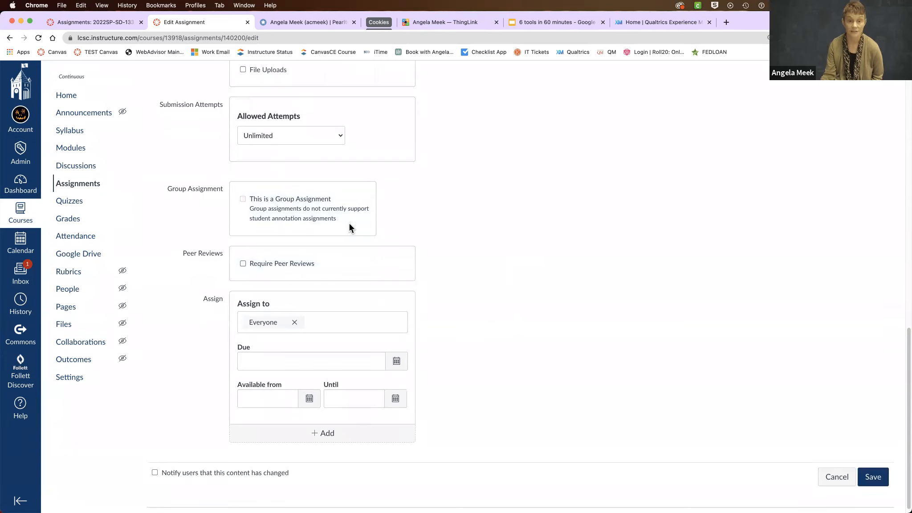
pyautogui.click(871, 472)
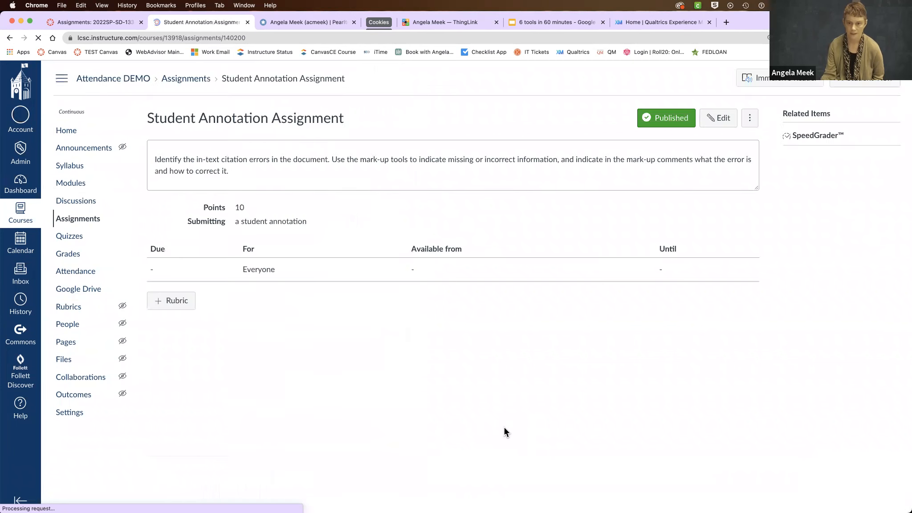
# Open the assignment in Student View and look over the document provided for annotation.
pyautogui.click(874, 84)
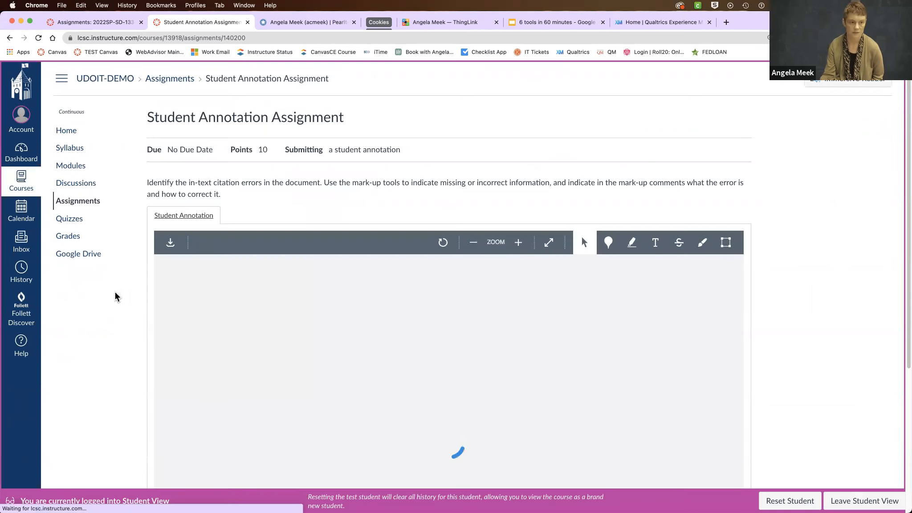
pyautogui.scroll(-2, 90, 322)
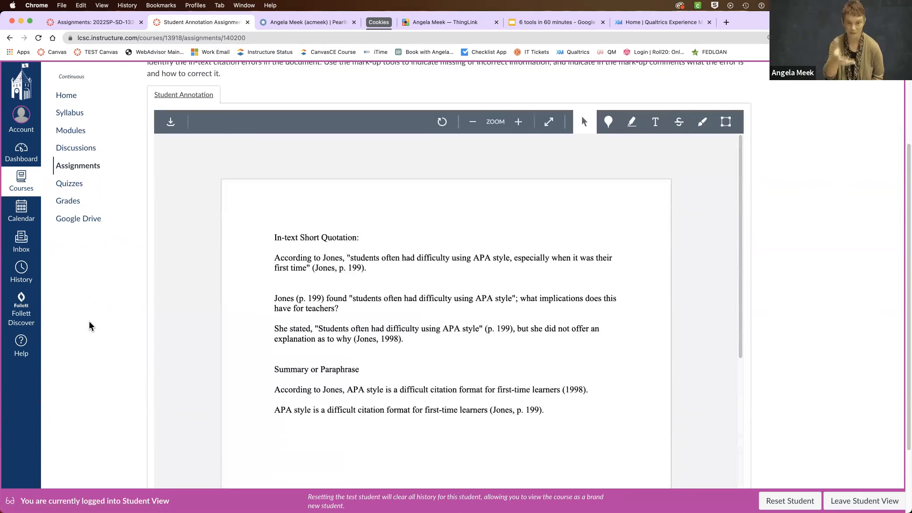
pyautogui.scroll(-3, 89, 326)
pyautogui.scroll(2, 290, 325)
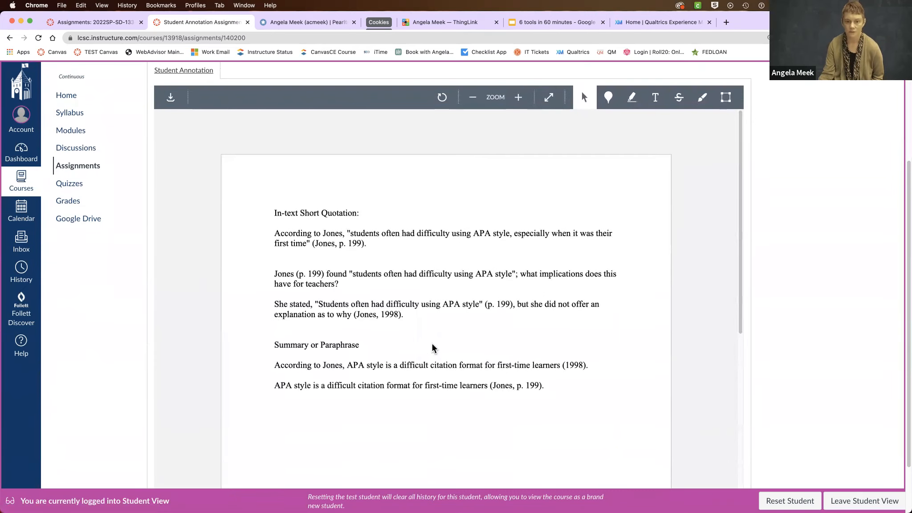
pyautogui.scroll(2, 433, 348)
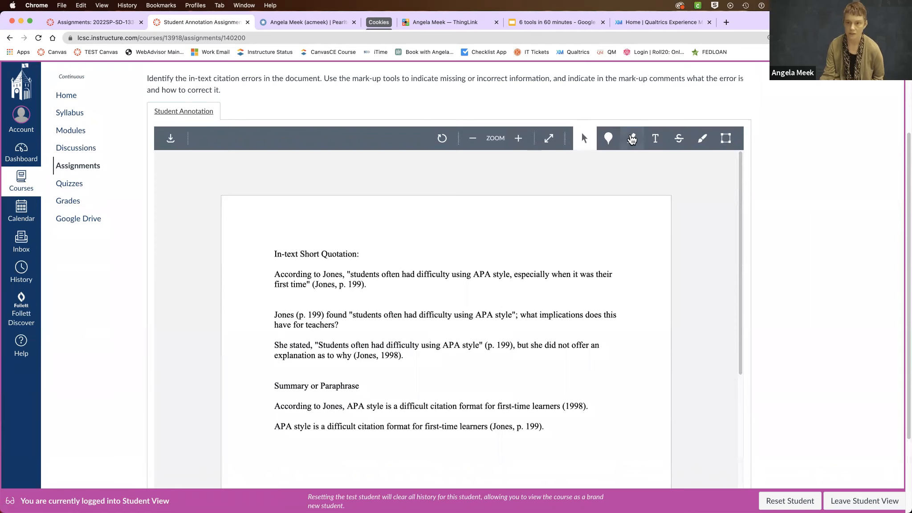
# Highlight "p. 199" in yellow in the first short quotation and attach the comment "Should have the year".
pyautogui.click(632, 139)
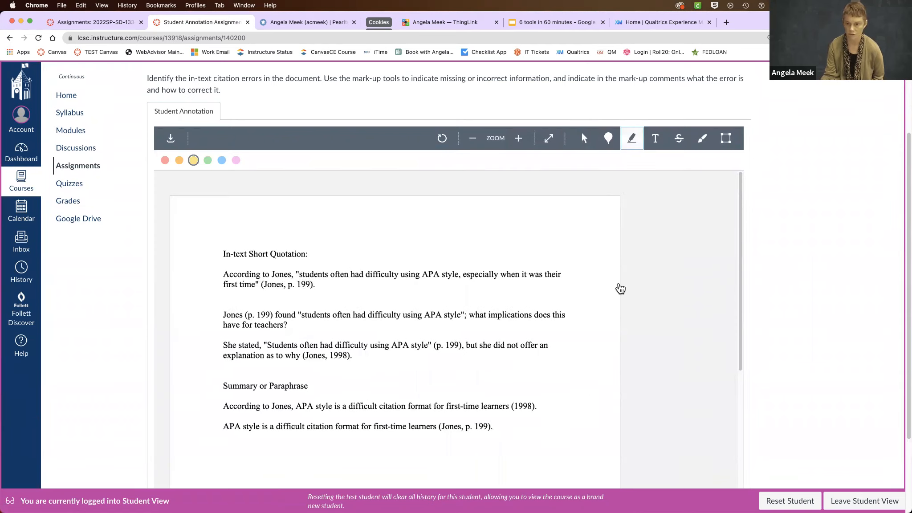
pyautogui.moveTo(288, 284); pyautogui.dragTo(310, 284)
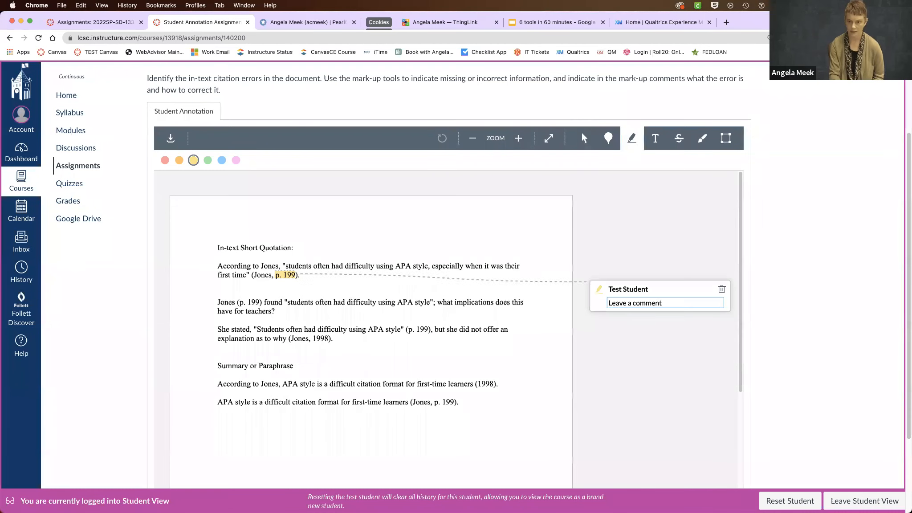
pyautogui.write('Should have the year')
pyautogui.press('Return')
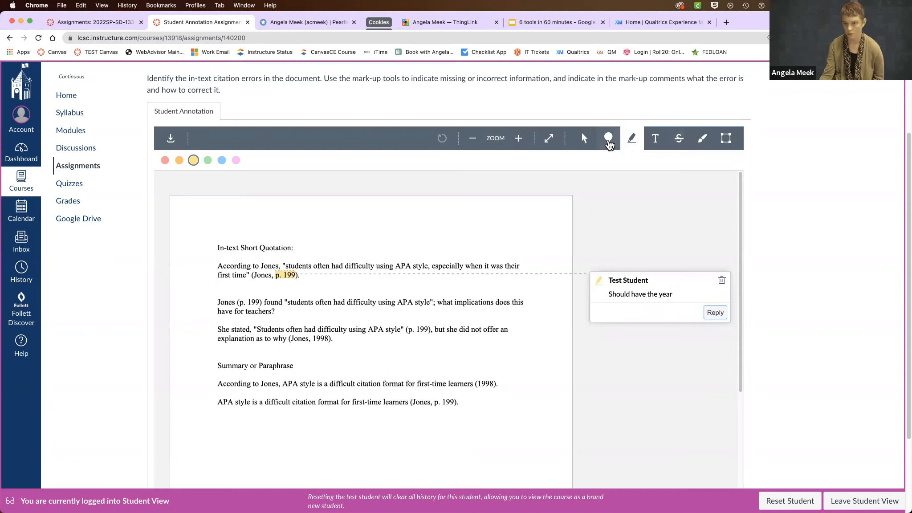
# Place a blue point annotation after "According to Jones," in the first quotation with the comment "replace with 1989".
pyautogui.click(610, 141)
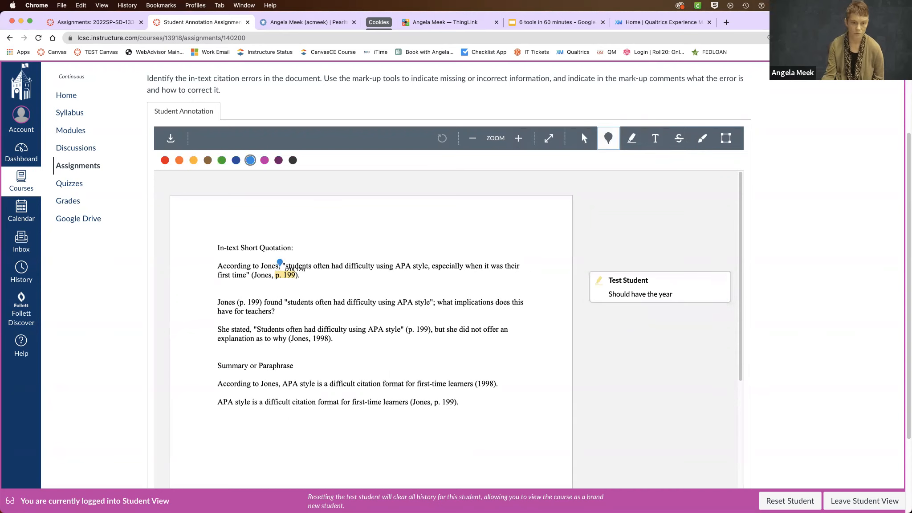
pyautogui.click(287, 266)
pyautogui.write('replace with 1989')
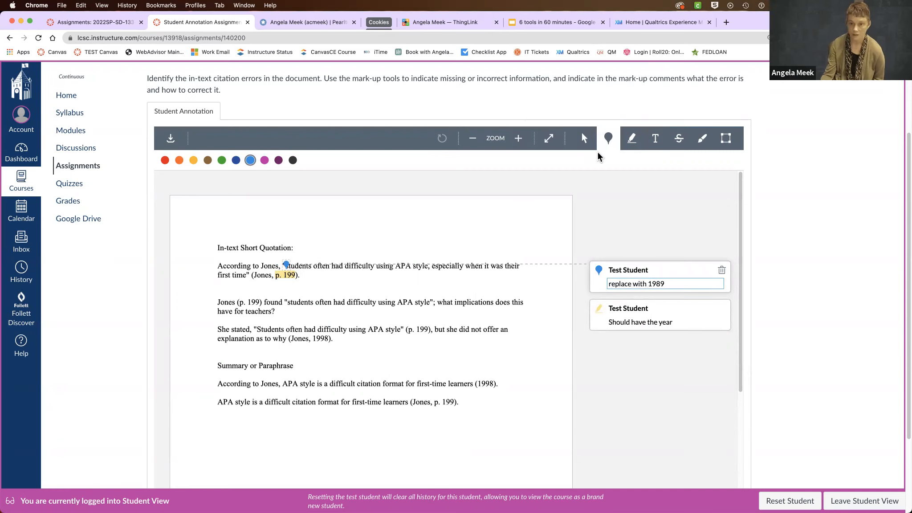
# Highlight the third quotation in yellow from "Students often had difficulty" through "(Jones, 1998)." and submit the assignment.
pyautogui.click(631, 138)
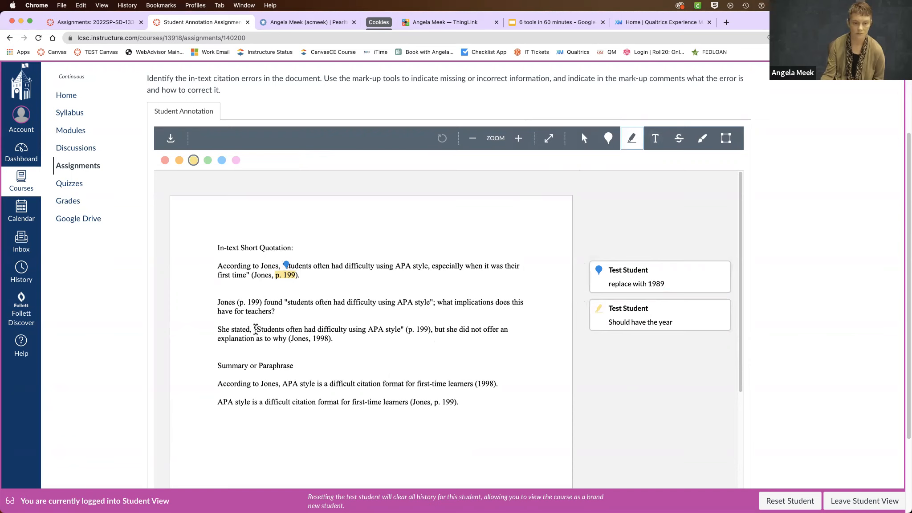
pyautogui.moveTo(252, 329); pyautogui.dragTo(333, 340)
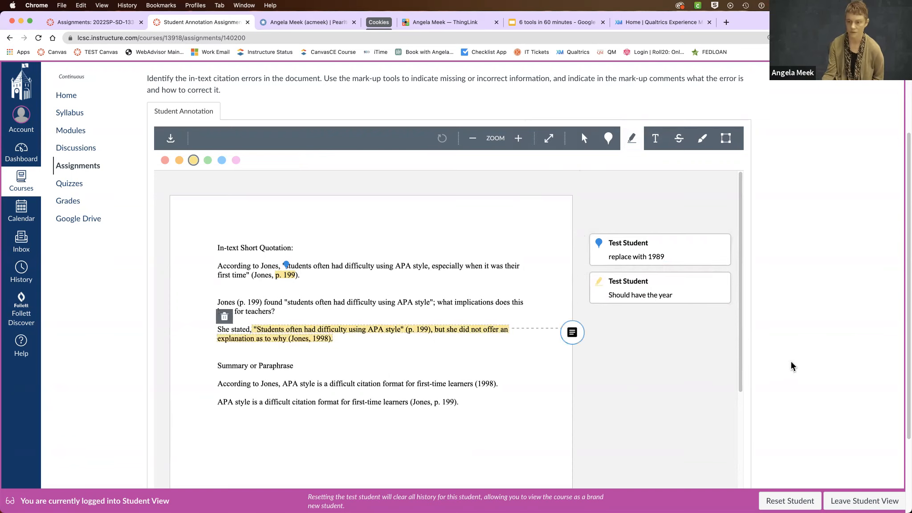
pyautogui.scroll(-3, 249, 446)
pyautogui.click(225, 443)
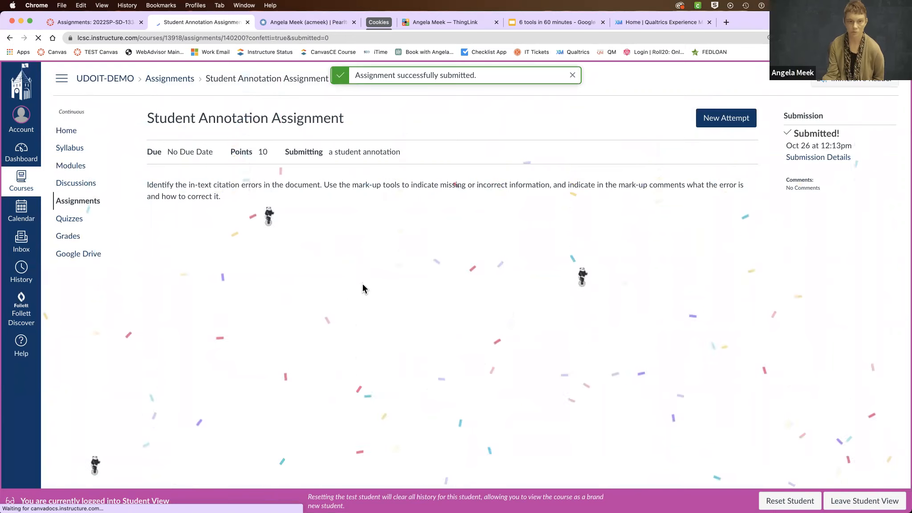
# Leave Student View and start a new assignment in the Attendance DEMO course.
pyautogui.click(863, 501)
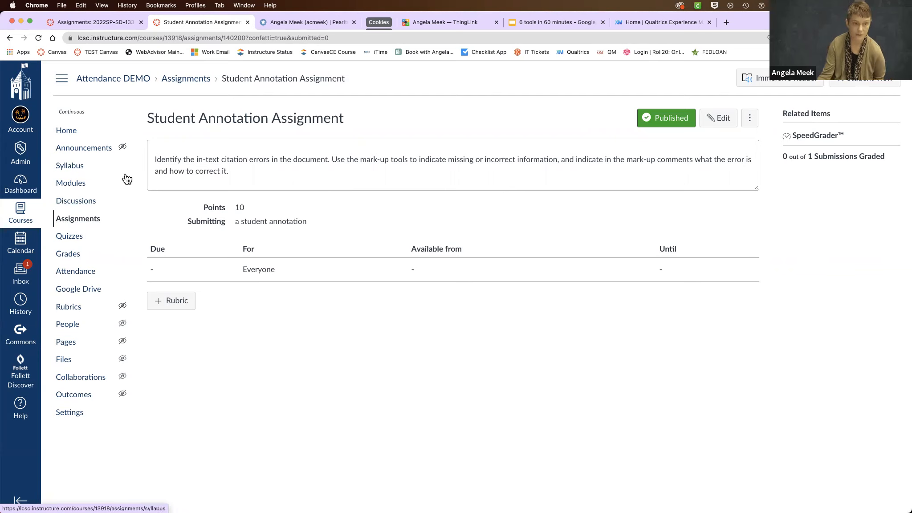
pyautogui.click(78, 221)
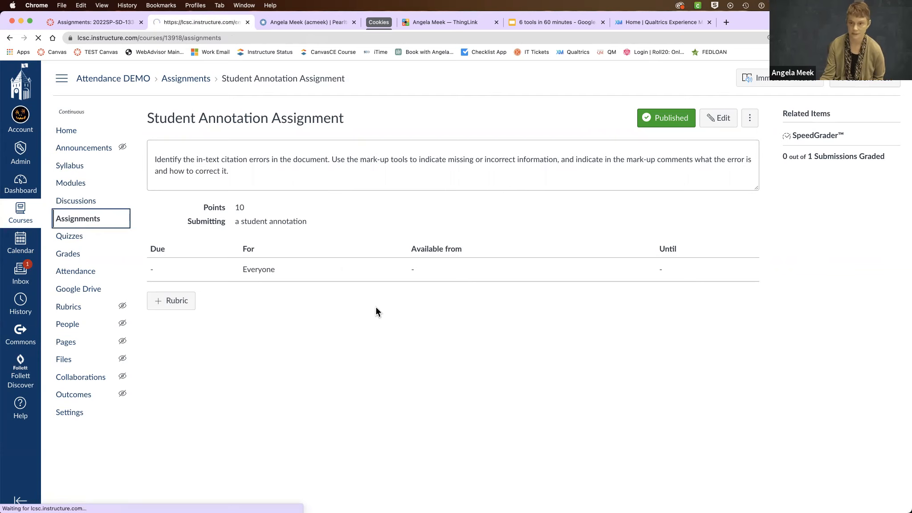
pyautogui.click(841, 124)
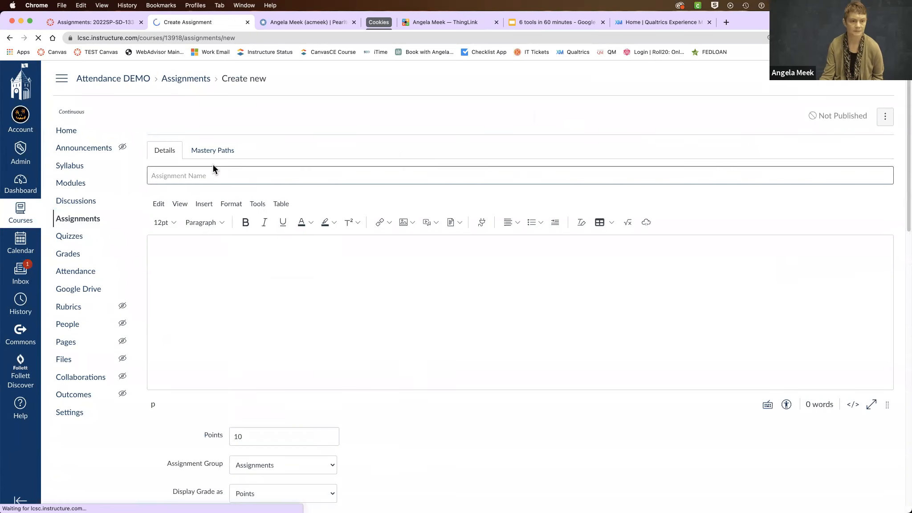
# Name the new assignment "Label the Heart" and enter "Label the heart" as its description.
pyautogui.write('La')
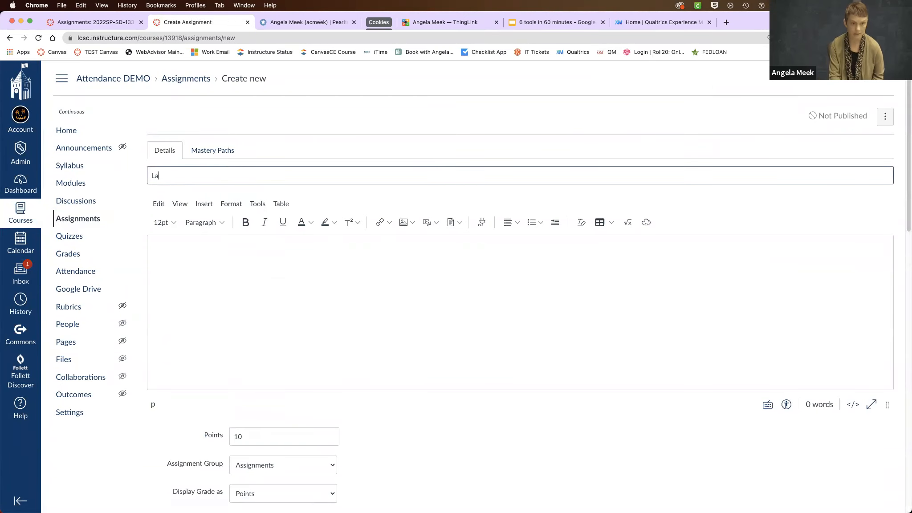
pyautogui.write('bel the ')
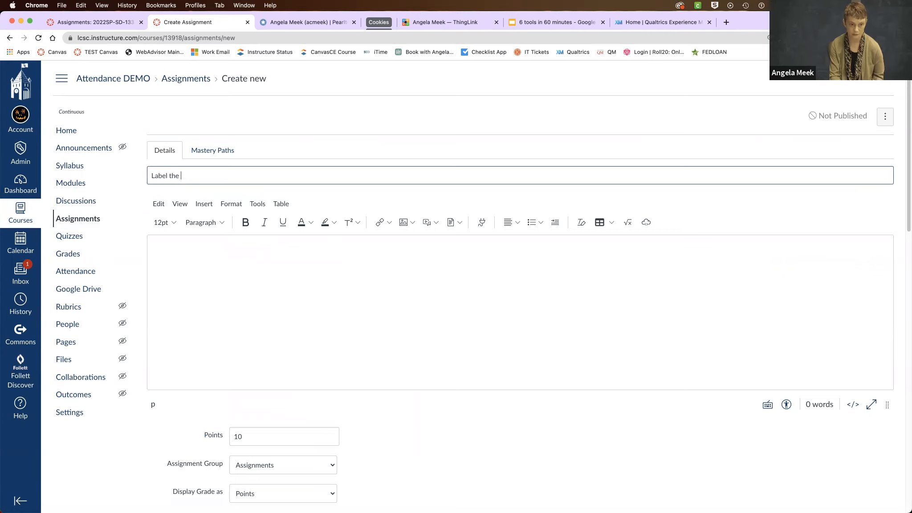
pyautogui.write('Heart')
pyautogui.click(240, 261)
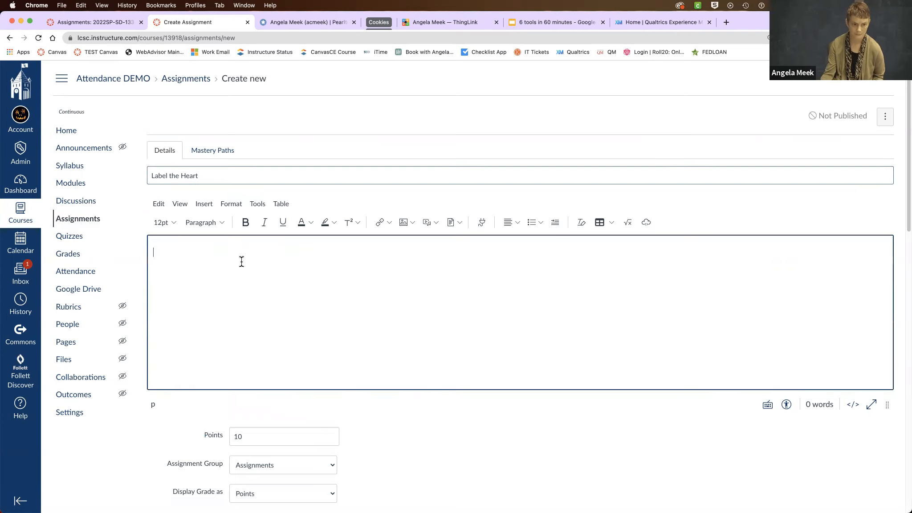
pyautogui.write('Label the heart')
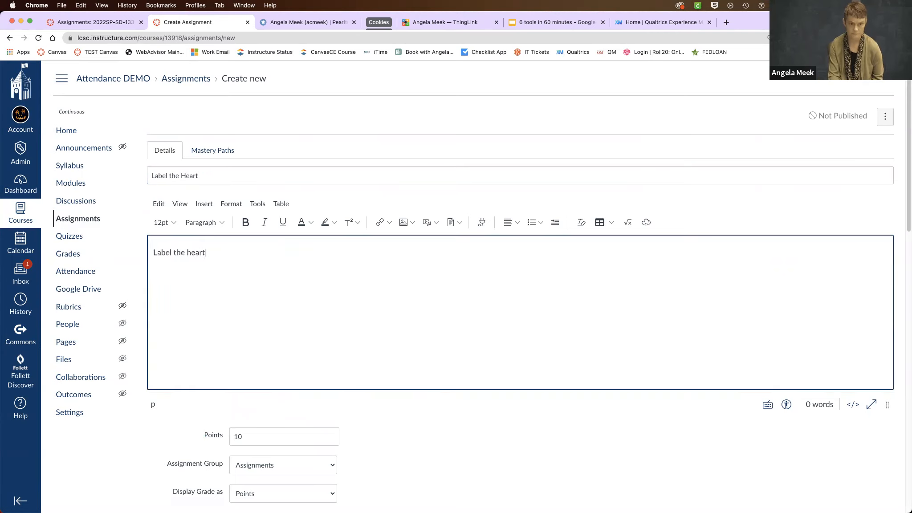
# Extend the assignment description to read "Label the heart and draw arrows to show blood flow.".
pyautogui.write(' and draw arrows to show b')
pyautogui.write('llod')
pyautogui.write('od flow.')
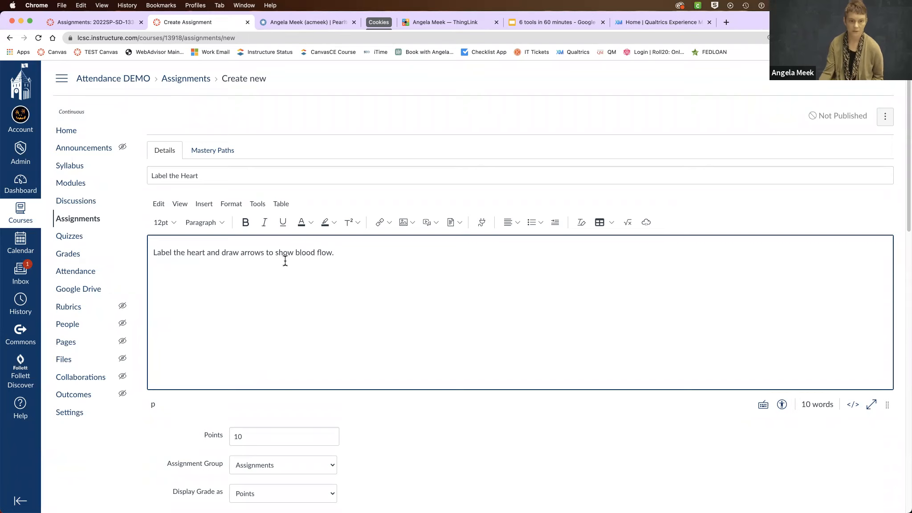
# Upload HEART_Student_Annotation_.docx from the Desktop as the document for the Student Annotation submission type.
pyautogui.scroll(-5, 375, 279)
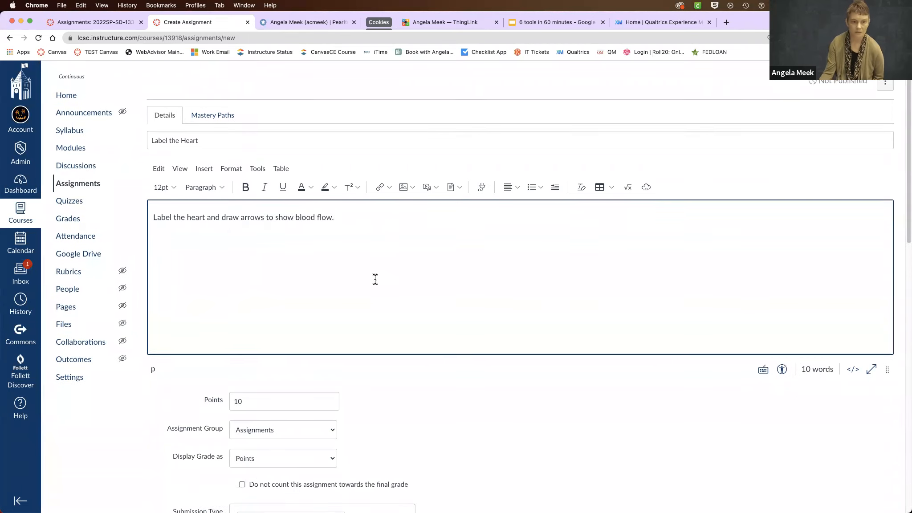
pyautogui.scroll(-1, 439, 306)
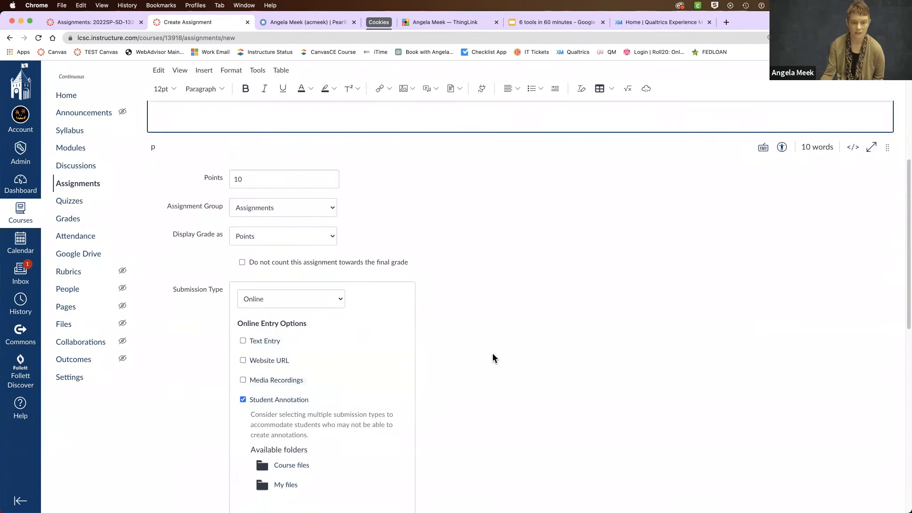
pyautogui.scroll(-3, 496, 357)
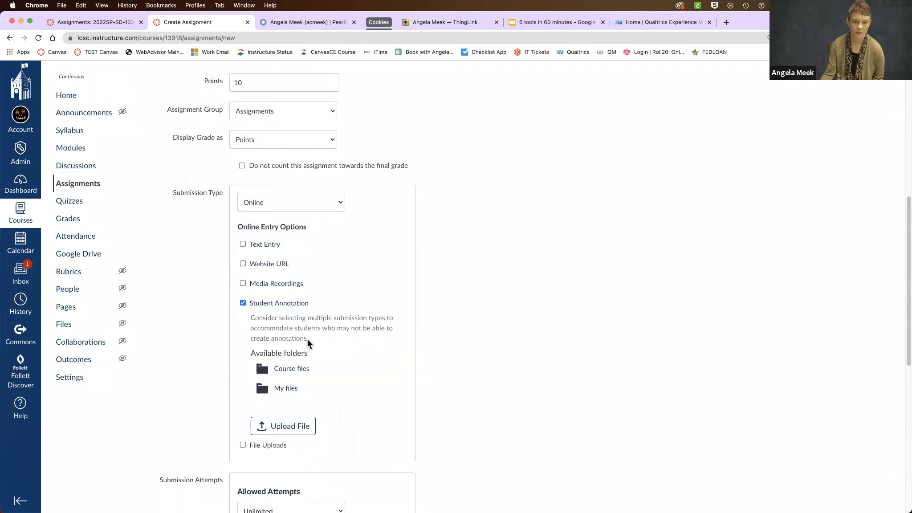
pyautogui.scroll(-2, 576, 299)
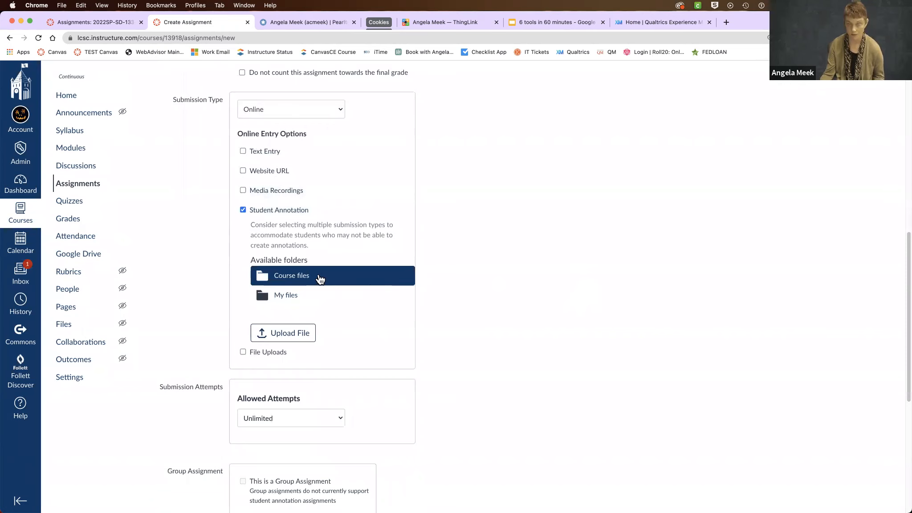
pyautogui.click(294, 334)
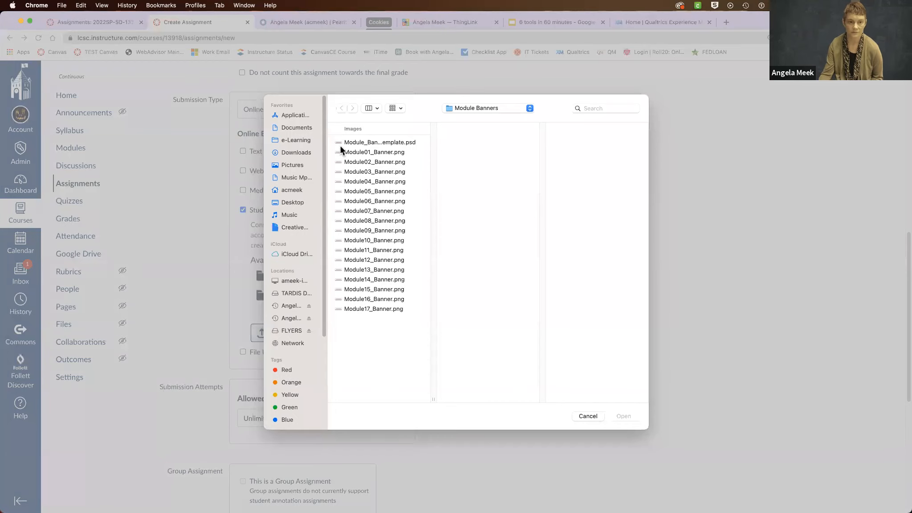
pyautogui.click(303, 204)
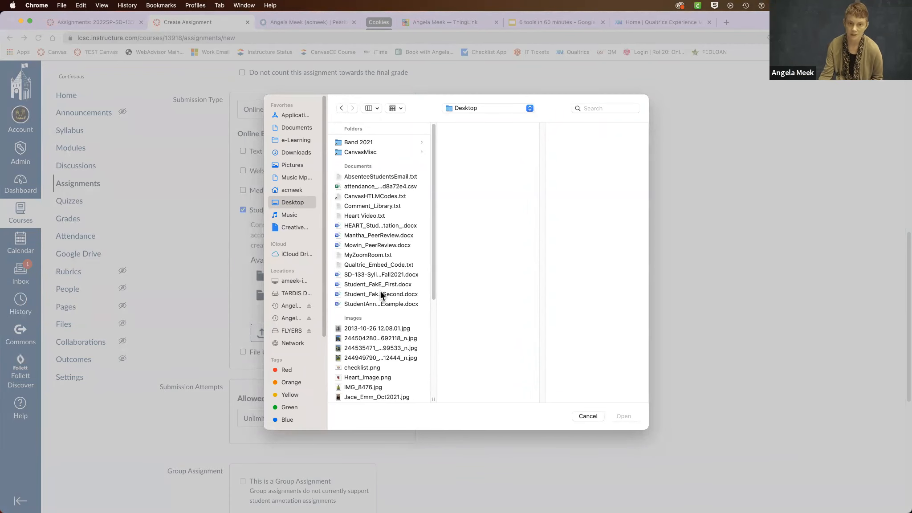
pyautogui.scroll(-2, 380, 291)
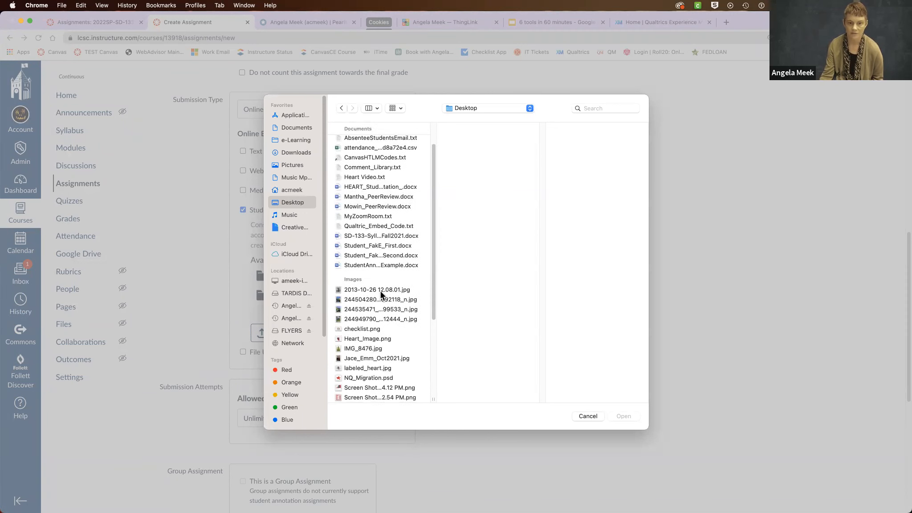
pyautogui.click(370, 188)
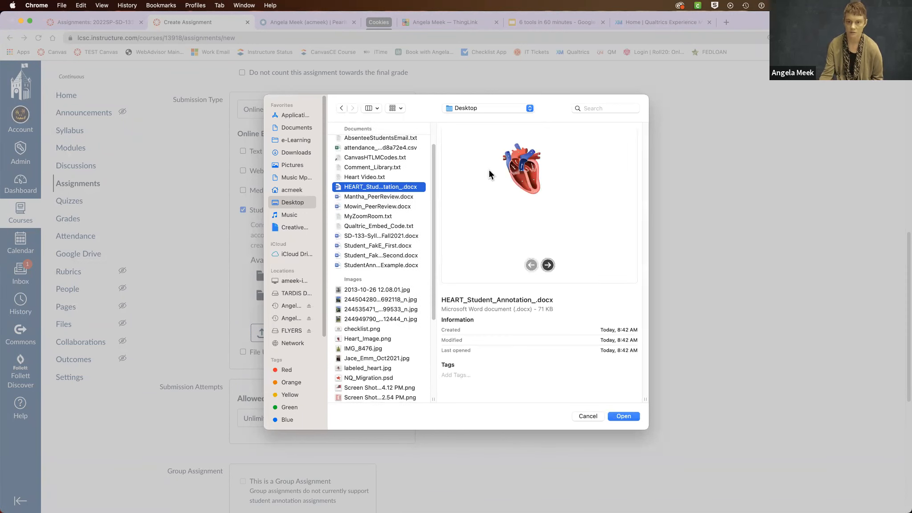
pyautogui.click(624, 415)
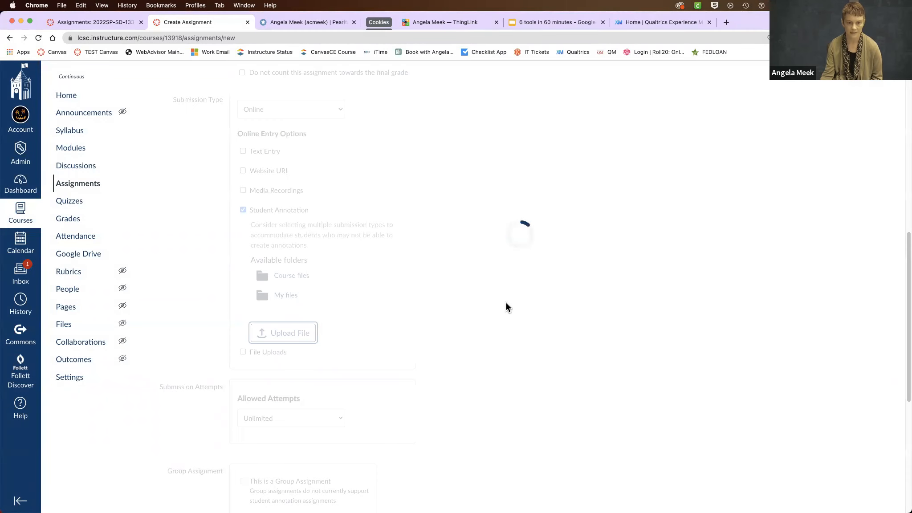
# Save and publish the "Label the Heart" assignment and open it in Student View.
pyautogui.scroll(-5, 505, 301)
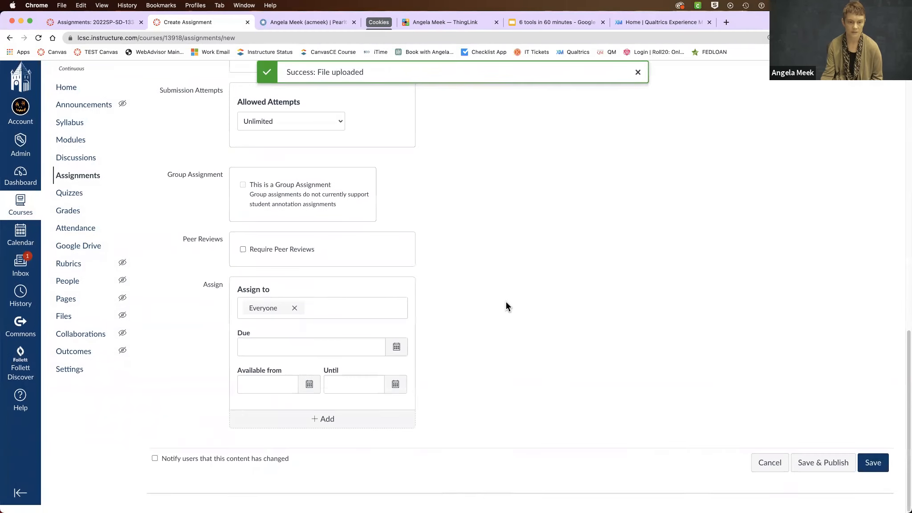
pyautogui.click(824, 473)
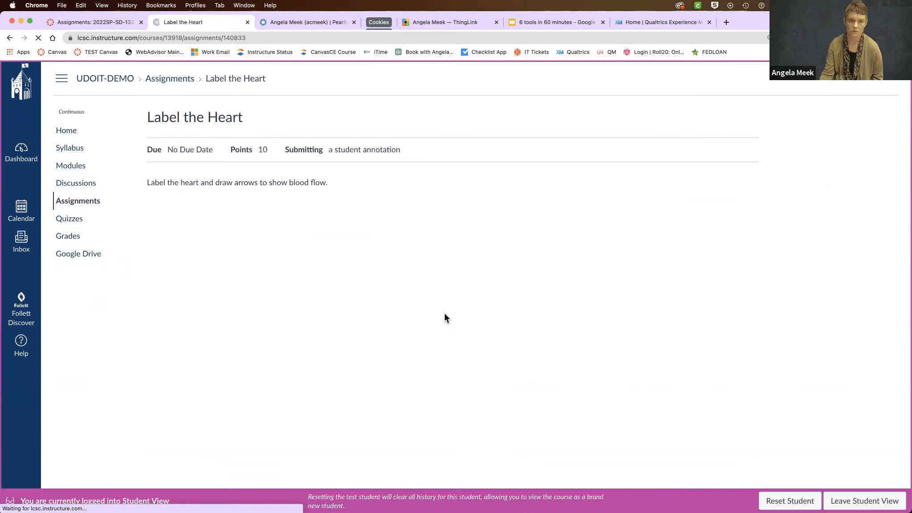
# Draw a thin blue freehand line beside the white arrow in the upper-left chamber of the heart image.
pyautogui.scroll(-1, 444, 313)
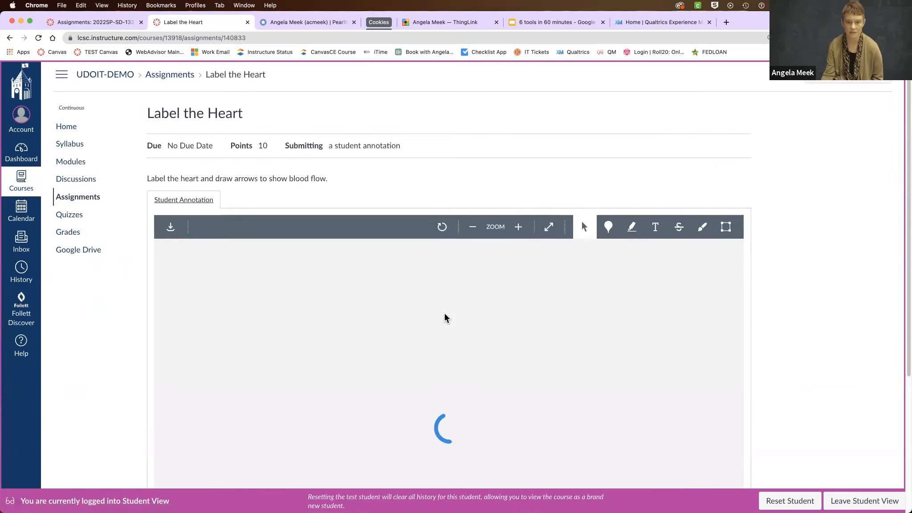
pyautogui.scroll(-1, 444, 313)
pyautogui.scroll(1, 444, 313)
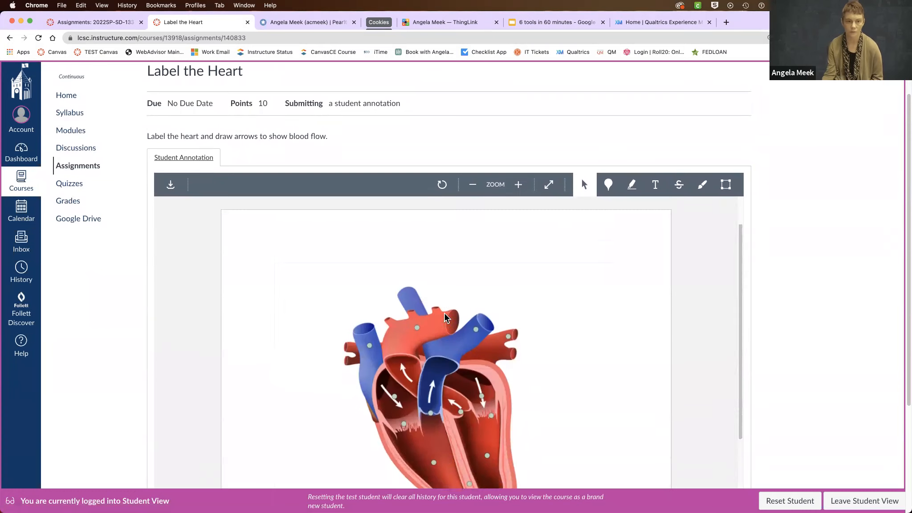
pyautogui.scroll(-1, 130, 307)
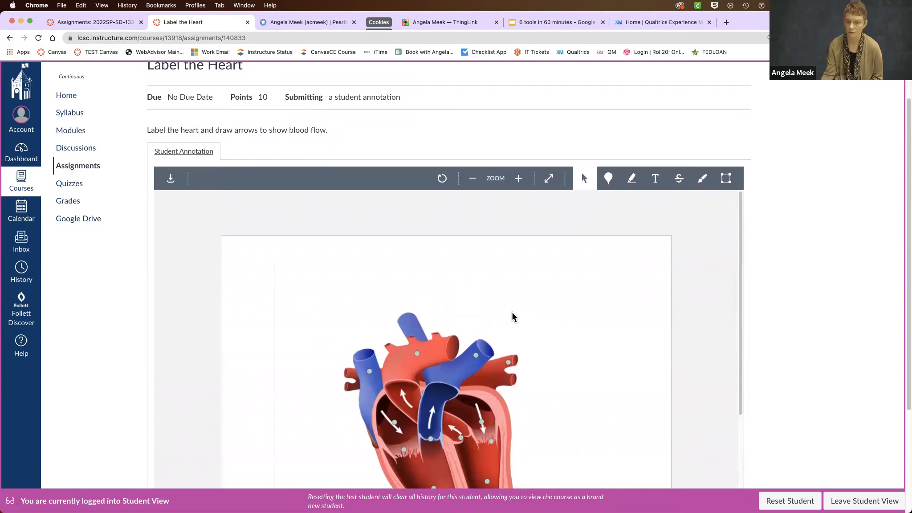
pyautogui.scroll(-2, 533, 322)
pyautogui.scroll(-2, 831, 287)
pyautogui.scroll(1, 825, 275)
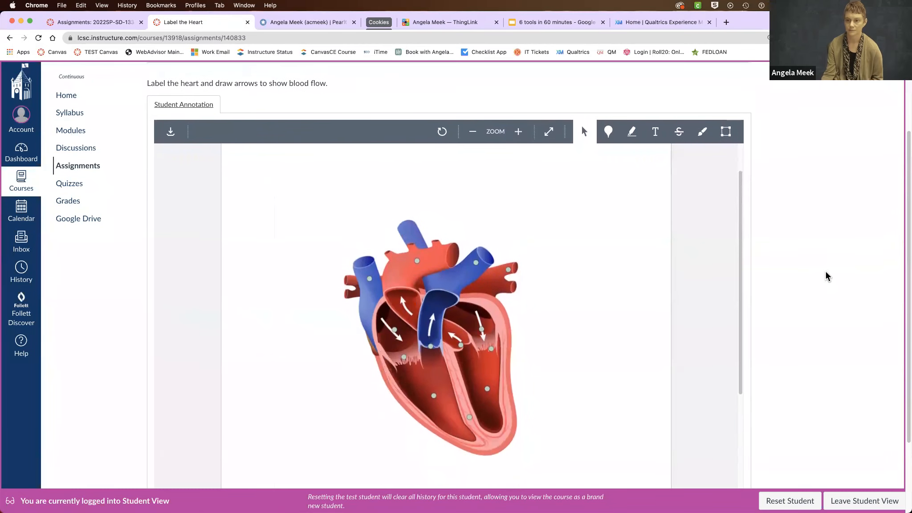
pyautogui.scroll(-1, 825, 274)
pyautogui.click(702, 97)
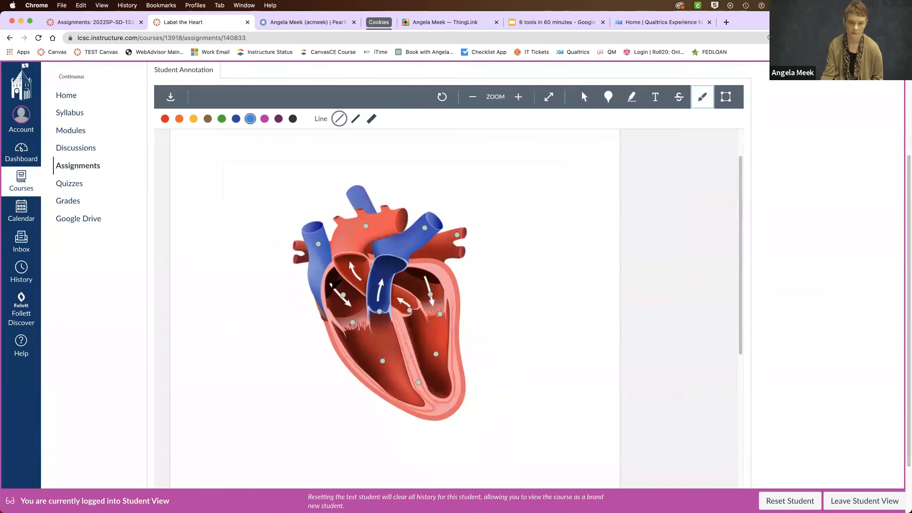
pyautogui.moveTo(329, 279)
pyautogui.mouseDown()
pyautogui.moveTo(355, 317)
pyautogui.moveTo(354, 263)
pyautogui.mouseUp()
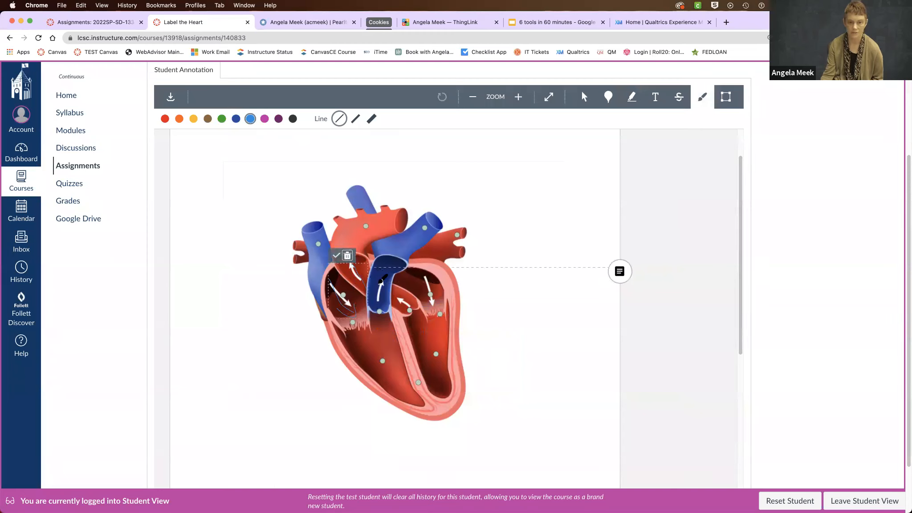
# Place a blue point annotation on the large red vessel atop the heart with the comment "aorta".
pyautogui.click(608, 97)
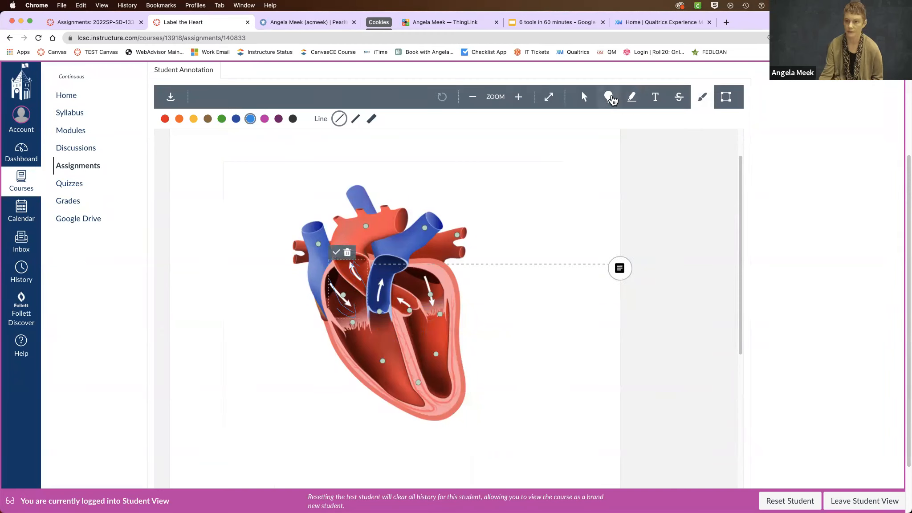
pyautogui.click(364, 223)
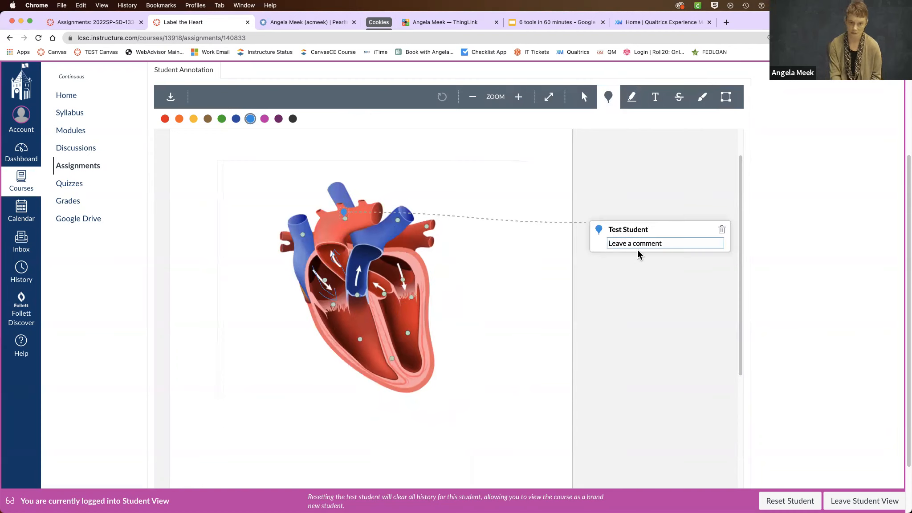
pyautogui.write('aorta')
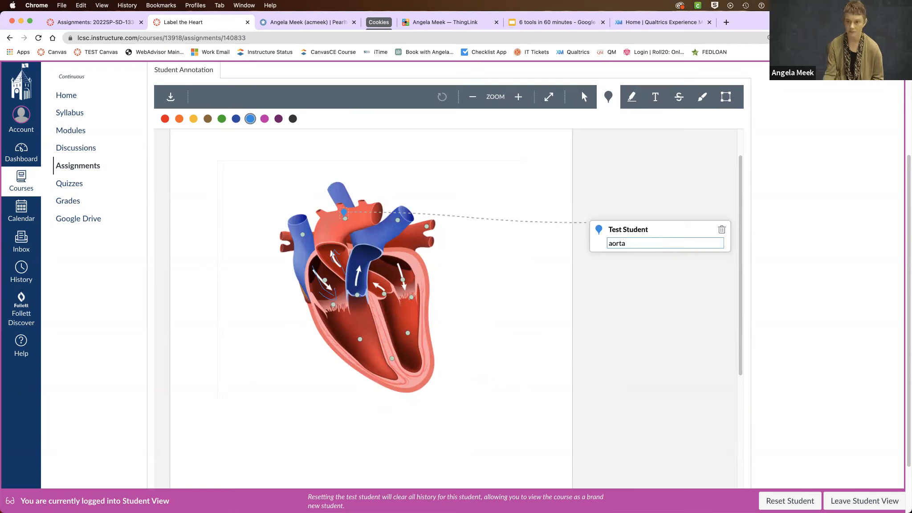
pyautogui.click(625, 275)
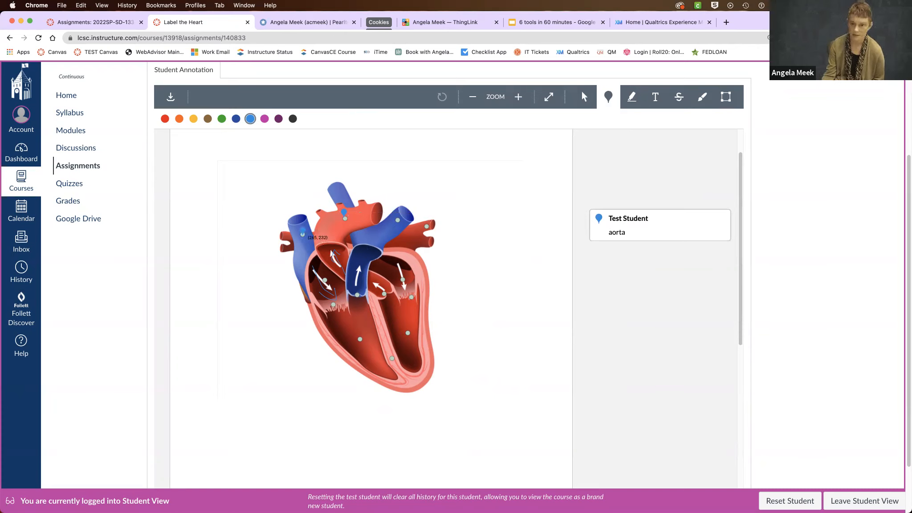
# Place a blue point annotation on the leftmost blue vessel of the heart with the comment "IVC".
pyautogui.click(303, 230)
pyautogui.write('super')
pyautogui.press('BackSpace')
pyautogui.press('BackSpace')
pyautogui.press('BackSpace')
pyautogui.press('BackSpace')
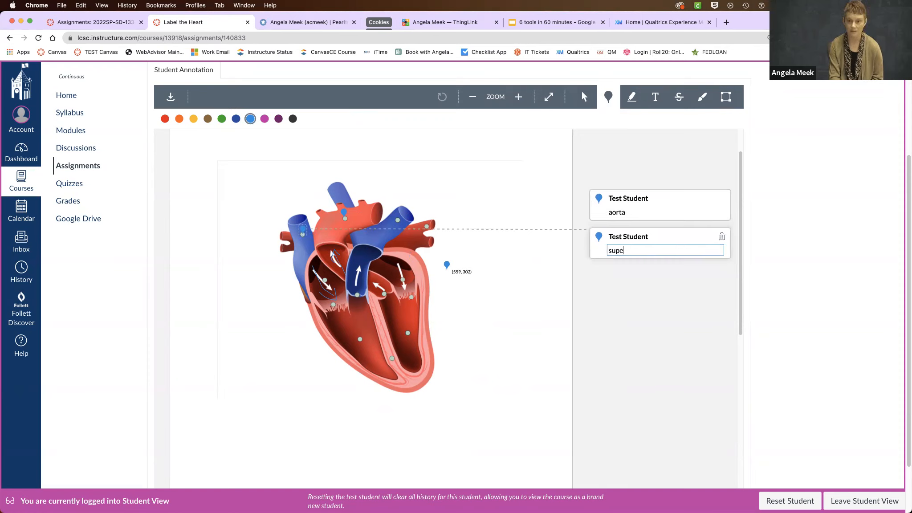
pyautogui.press('BackSpace')
pyautogui.write('s')
pyautogui.press('BackSpace')
pyautogui.write('IVC')
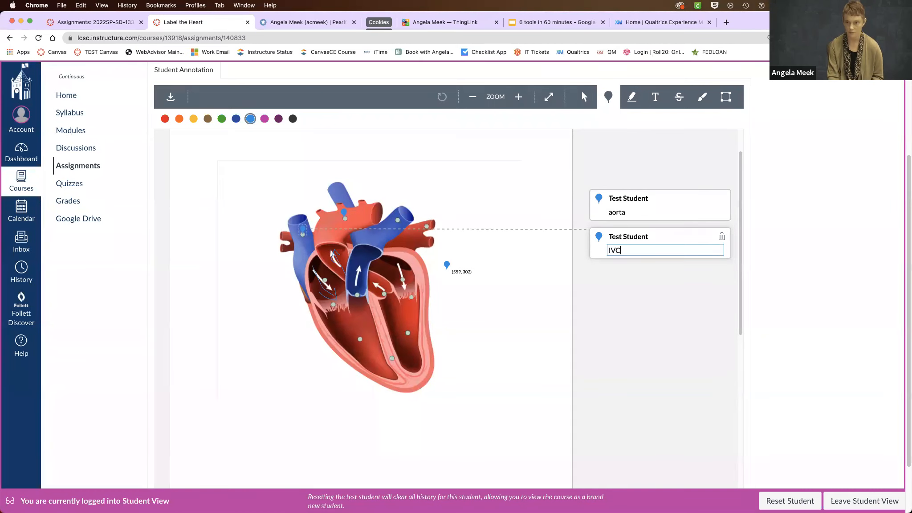
pyautogui.press('Return')
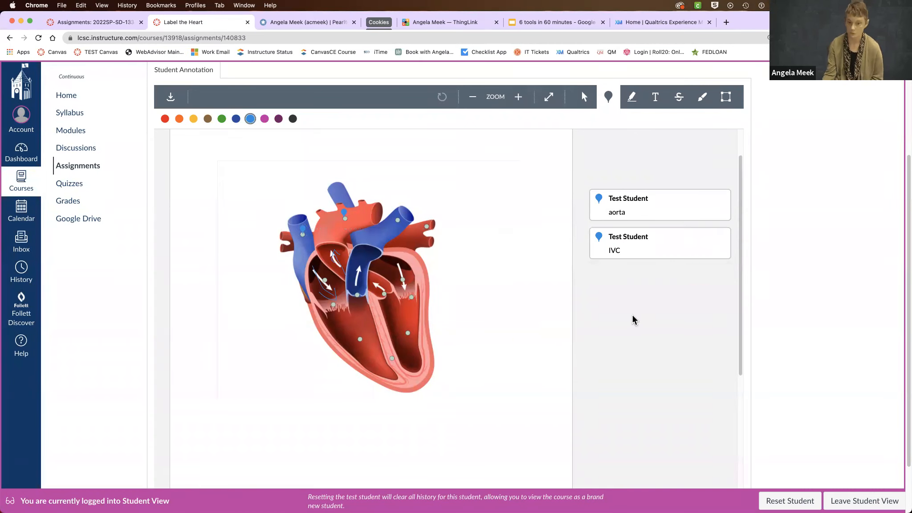
# Submit the annotated "Label the Heart" assignment as the test student.
pyautogui.scroll(-10, 447, 291)
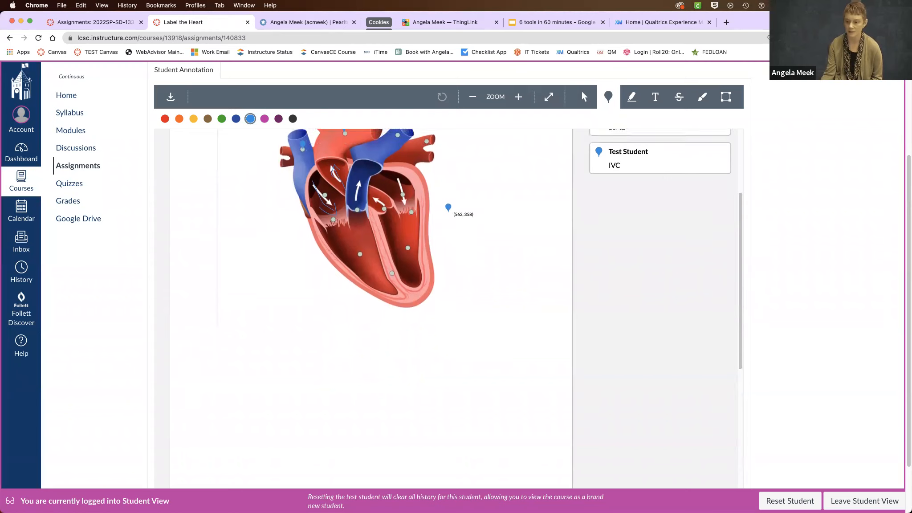
pyautogui.scroll(-3, 448, 291)
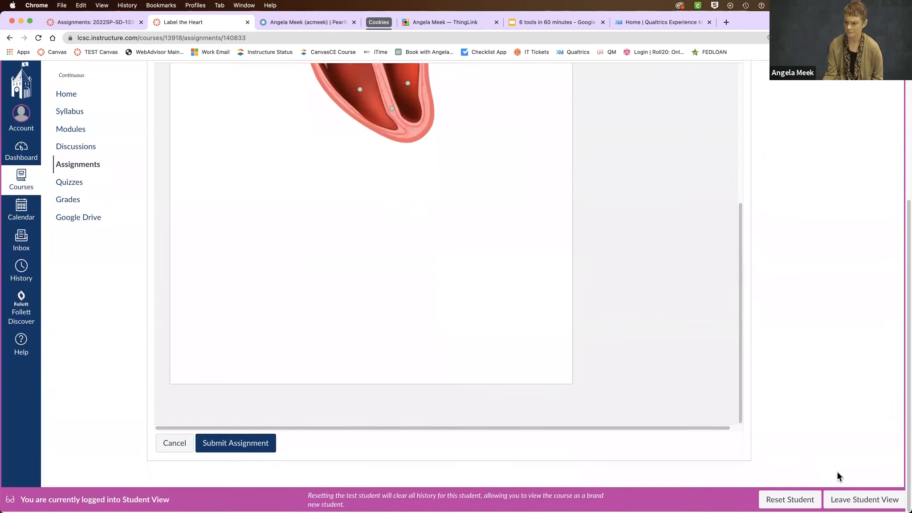
pyautogui.scroll(1, 447, 461)
pyautogui.click(254, 455)
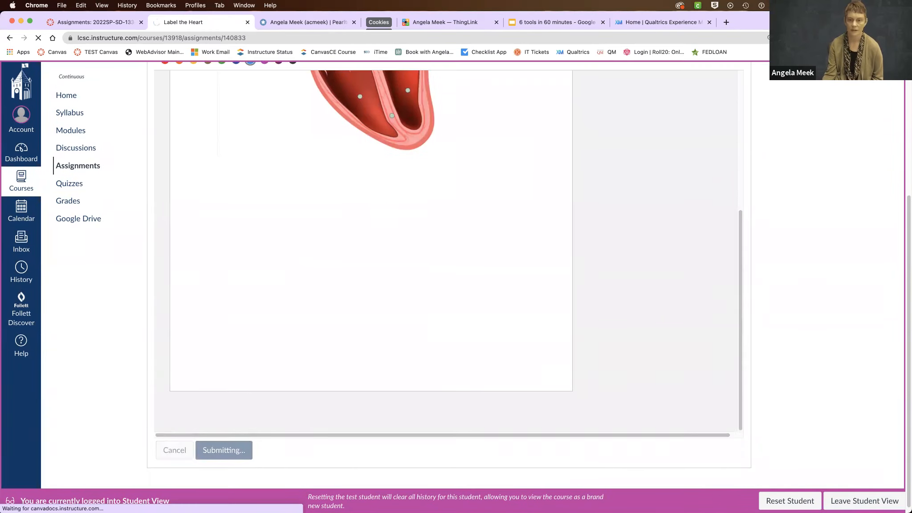
# Leave Student View and open the "Label the Heart" submission in SpeedGrader.
pyautogui.click(857, 502)
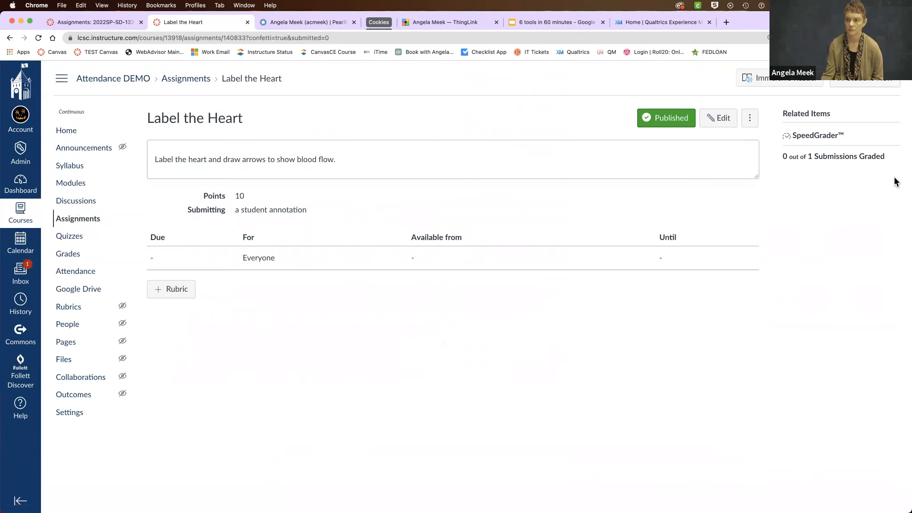
pyautogui.click(825, 135)
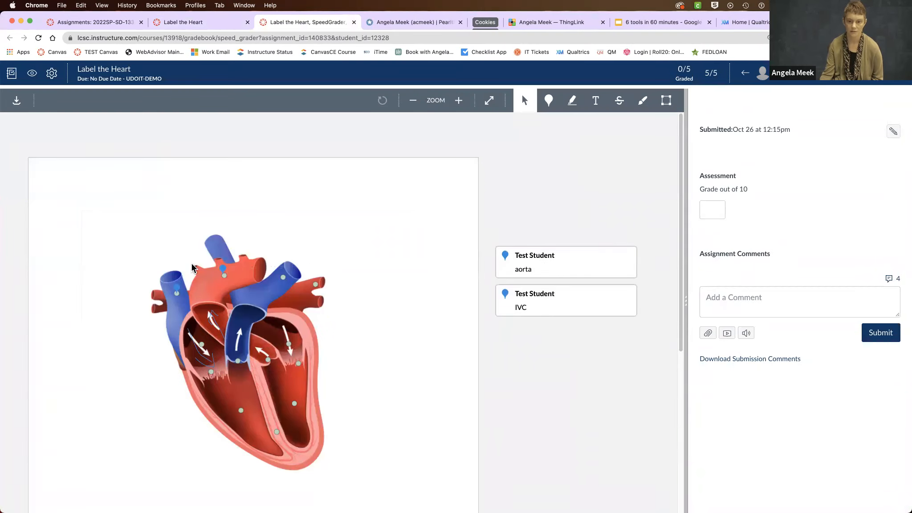
# Reply "this is correct!" to the test student's "aorta" annotation.
pyautogui.click(546, 262)
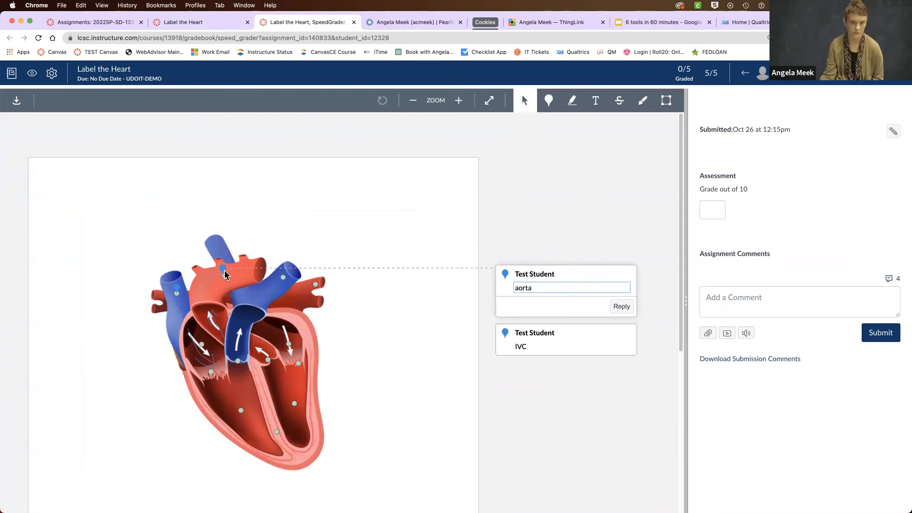
pyautogui.click(616, 308)
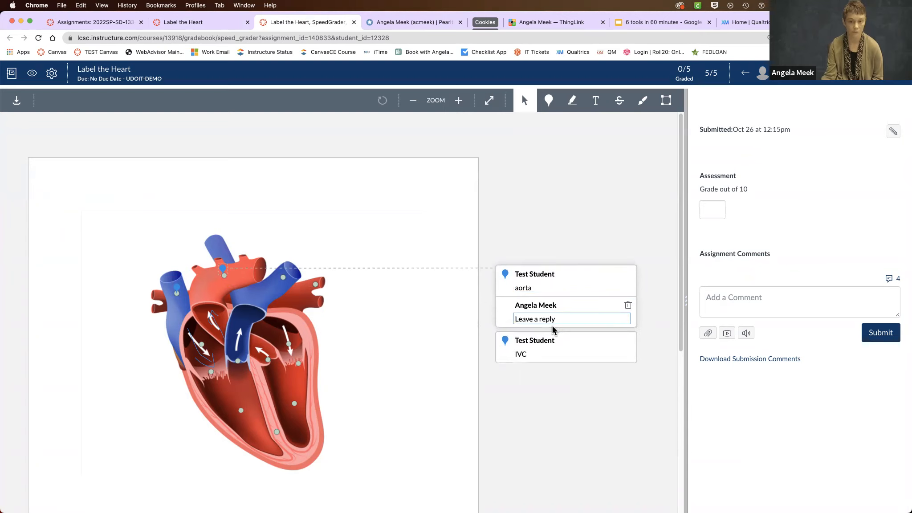
pyautogui.write('this is correct!')
pyautogui.press('Return')
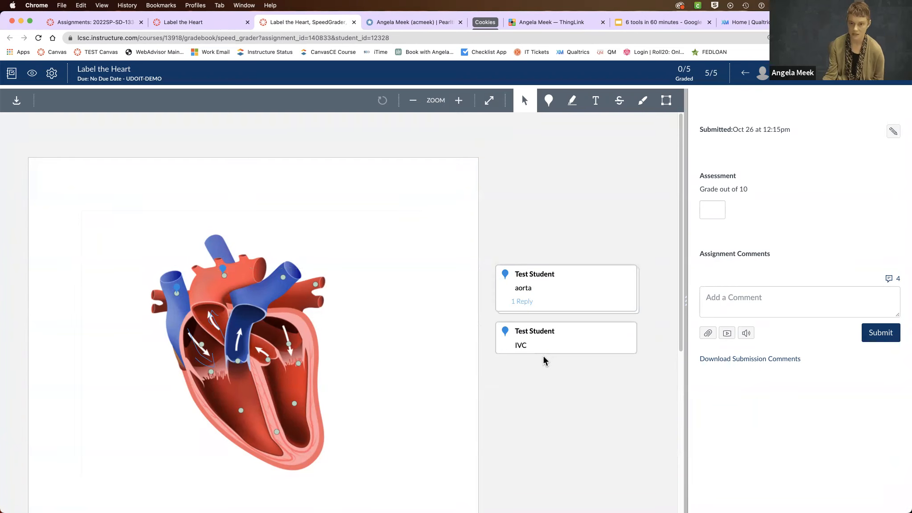
# Examine the reply option on the "IVC" annotation and the comment field for the whole submission.
pyautogui.click(560, 351)
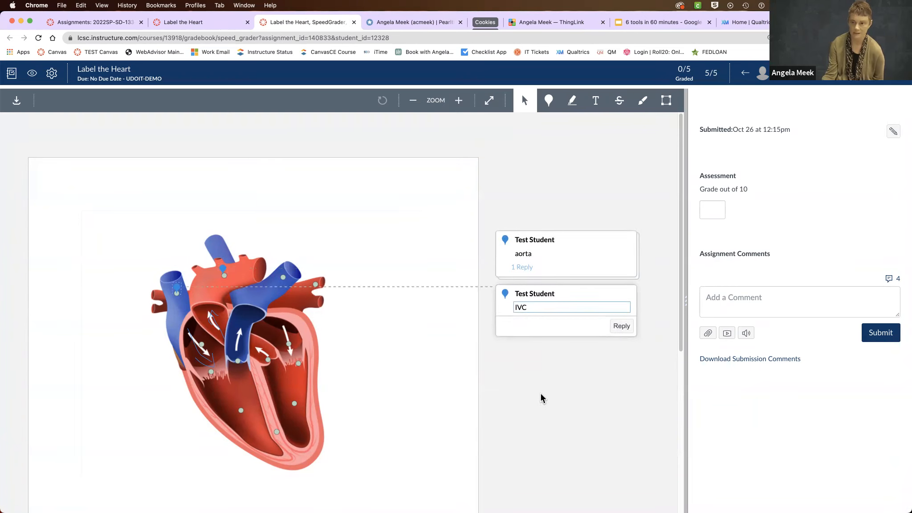
pyautogui.click(742, 302)
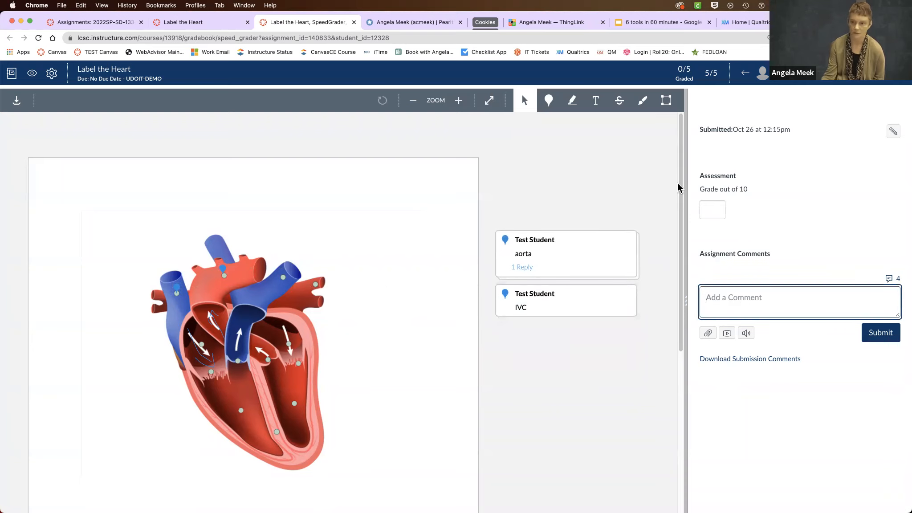
pyautogui.scroll(-5, 433, 389)
pyautogui.scroll(5, 433, 391)
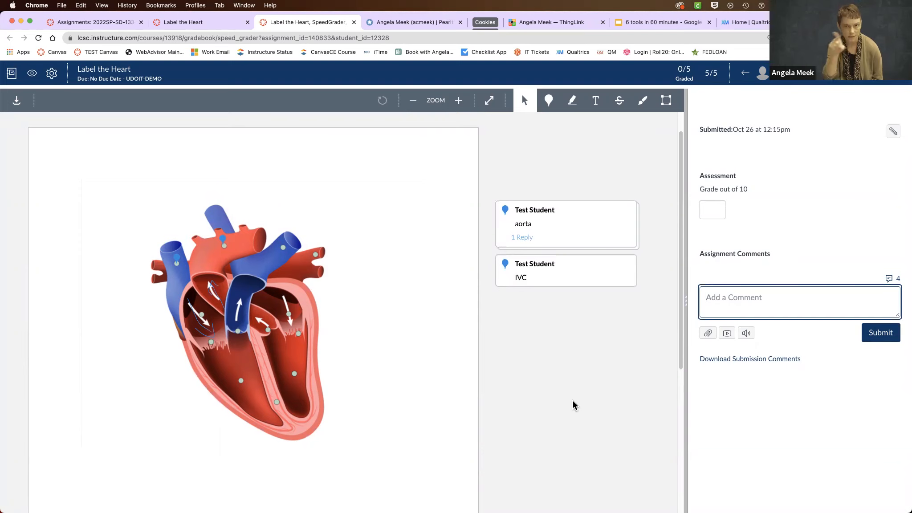
pyautogui.scroll(-3, 530, 406)
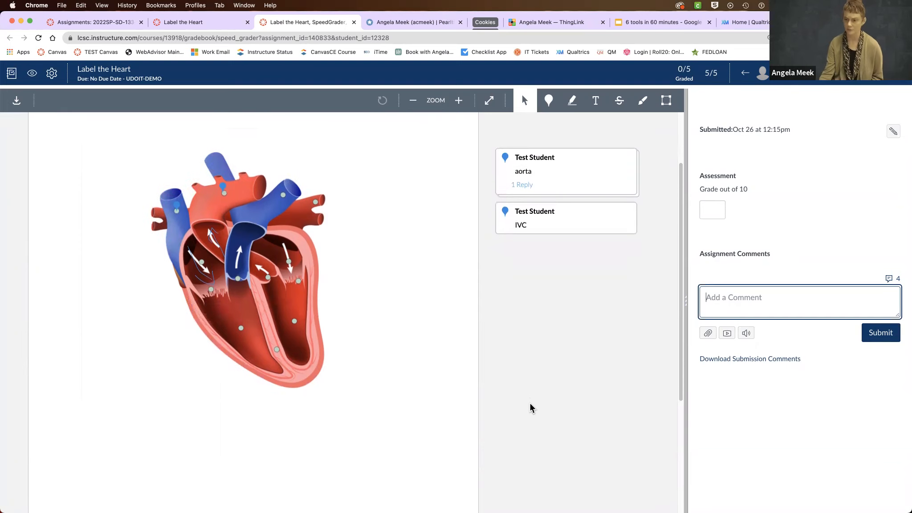
pyautogui.scroll(4, 530, 406)
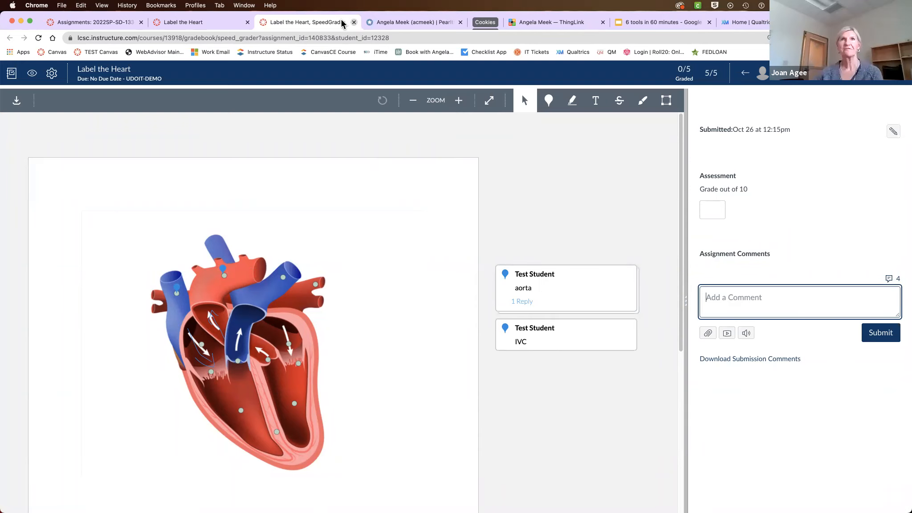
# Close the SpeedGrader page, go to the assignments list, and reopen the "Label the Heart" submission in SpeedGrader.
pyautogui.click(354, 22)
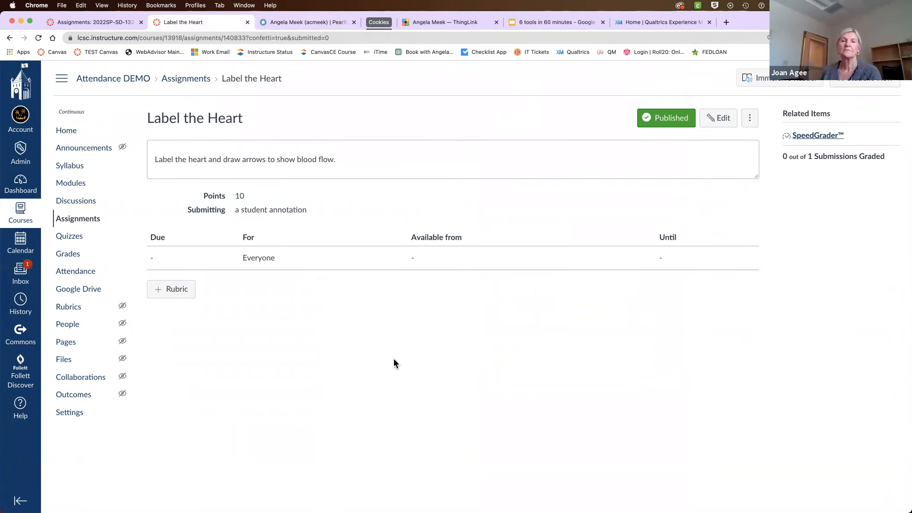
pyautogui.press('XF86AudioLowerVolume')
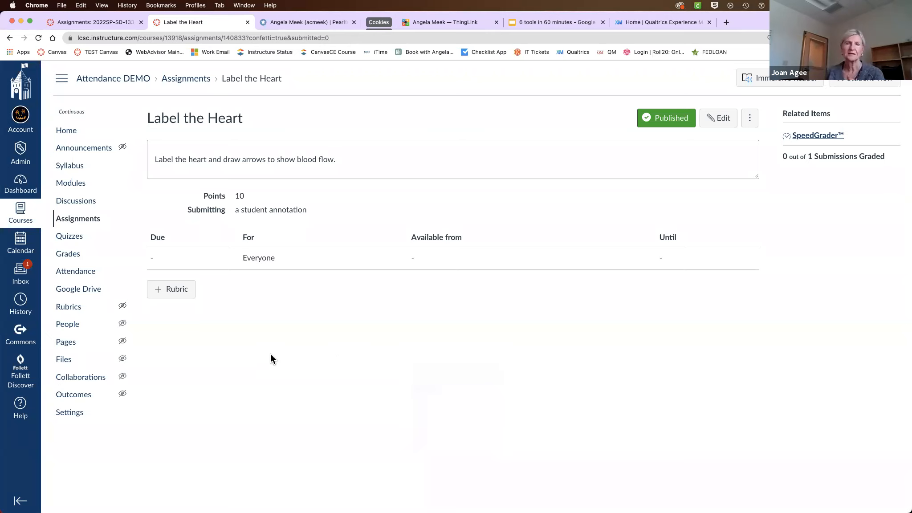
pyautogui.click(80, 219)
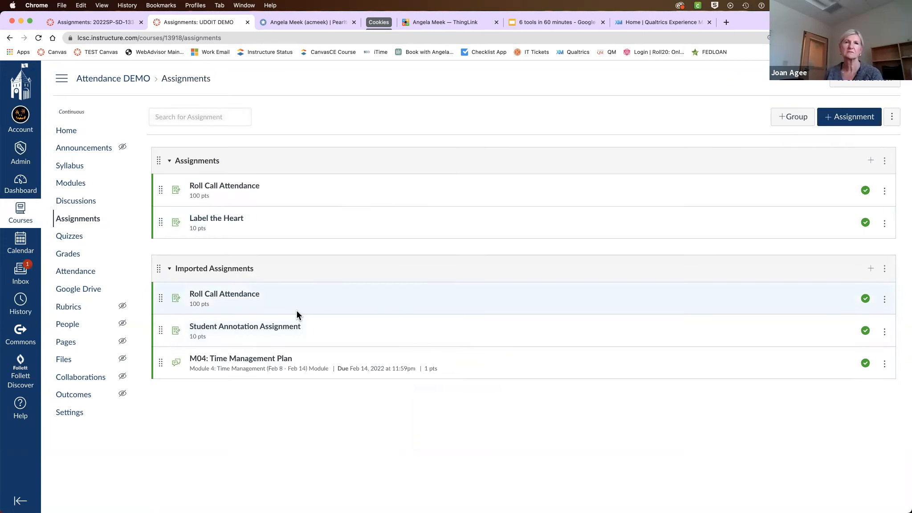
pyautogui.click(219, 220)
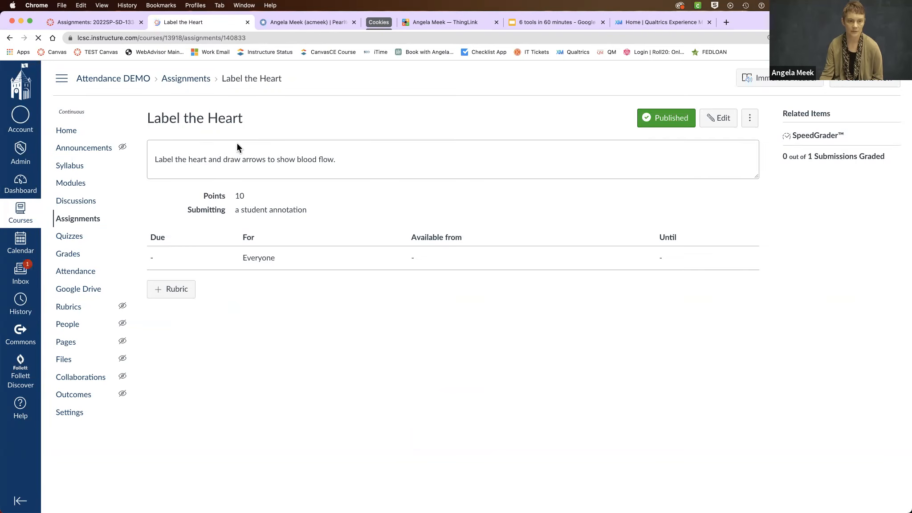
pyautogui.click(823, 137)
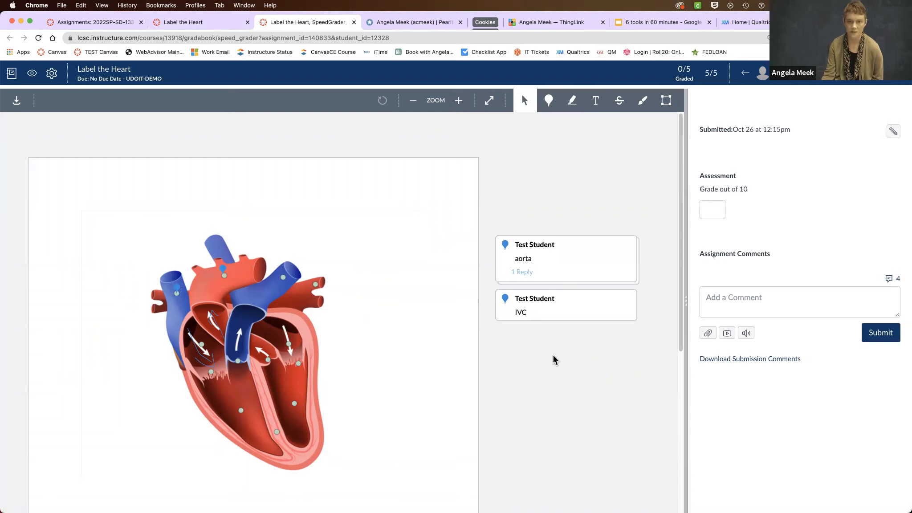
# Open a reply on the "IVC" annotation without writing one, and view the reply thread on the "aorta" annotation.
pyautogui.click(569, 309)
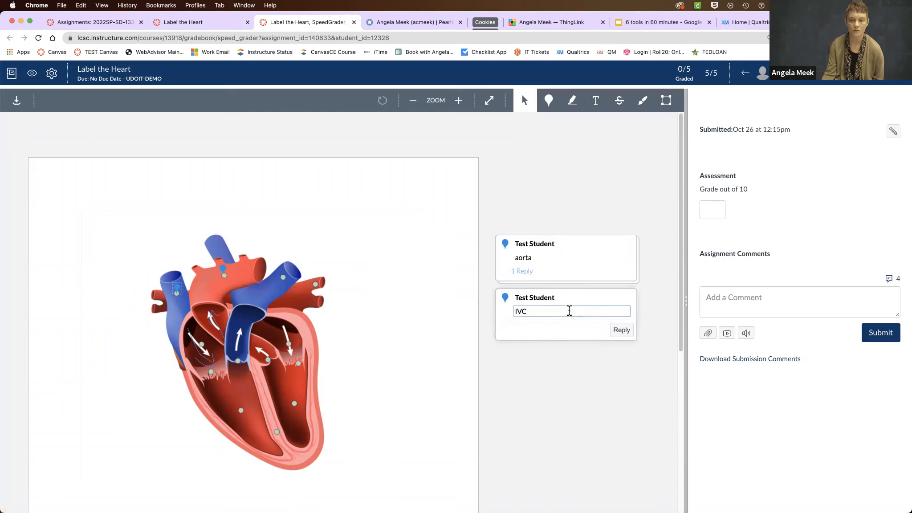
pyautogui.click(622, 326)
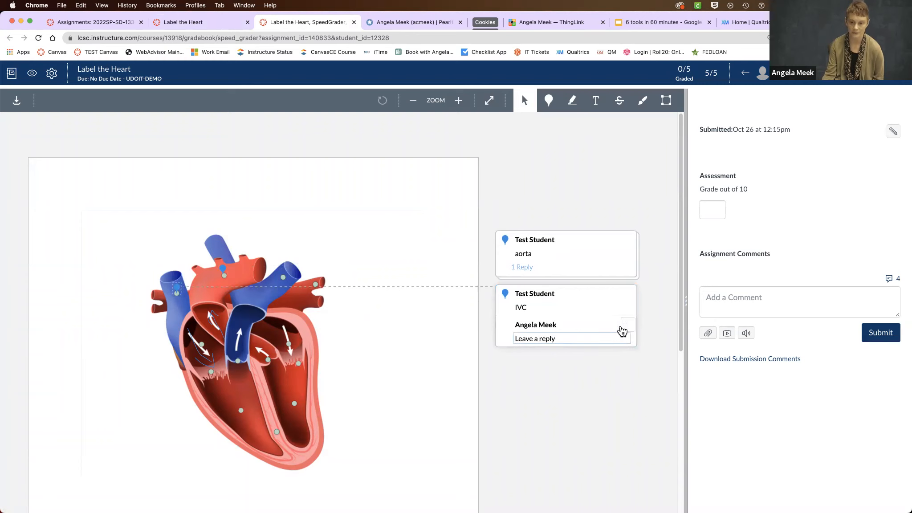
pyautogui.click(579, 267)
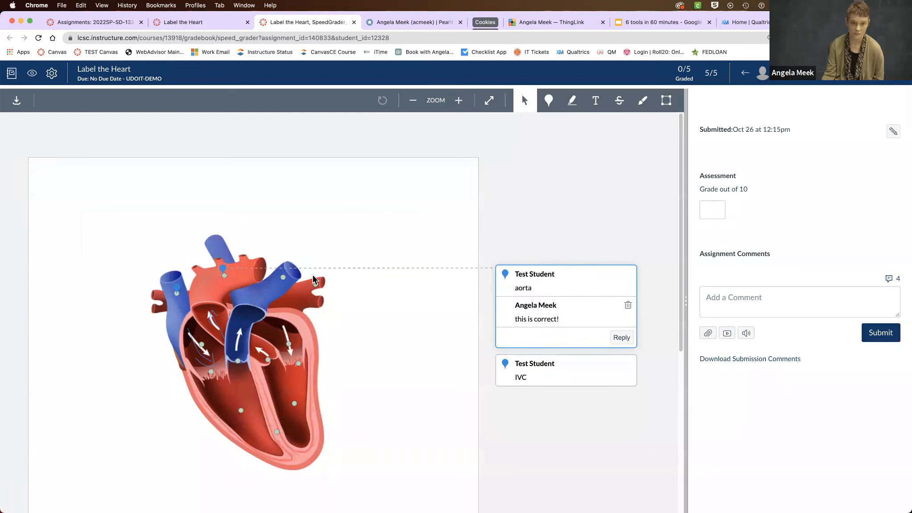
pyautogui.click(545, 358)
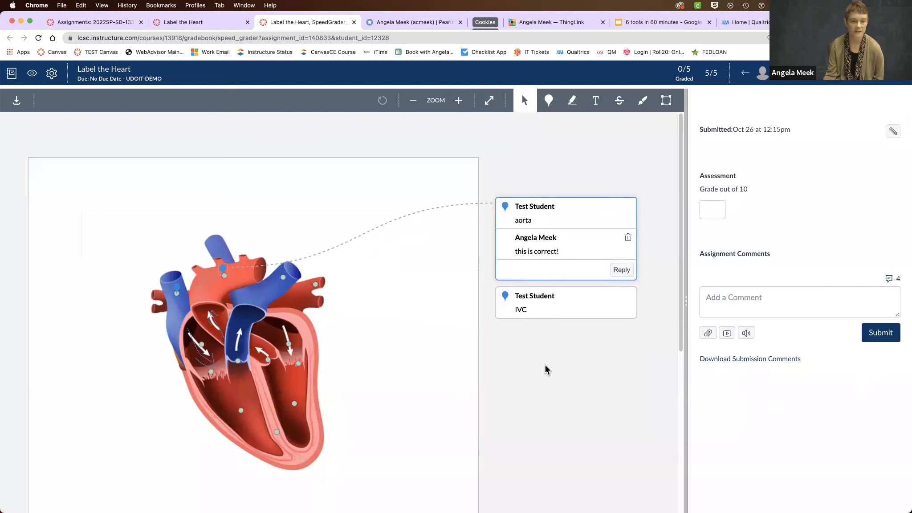
# Place a blue point annotation without comment text on the right-hand red vessel of the heart, and close SpeedGrader.
pyautogui.click(548, 102)
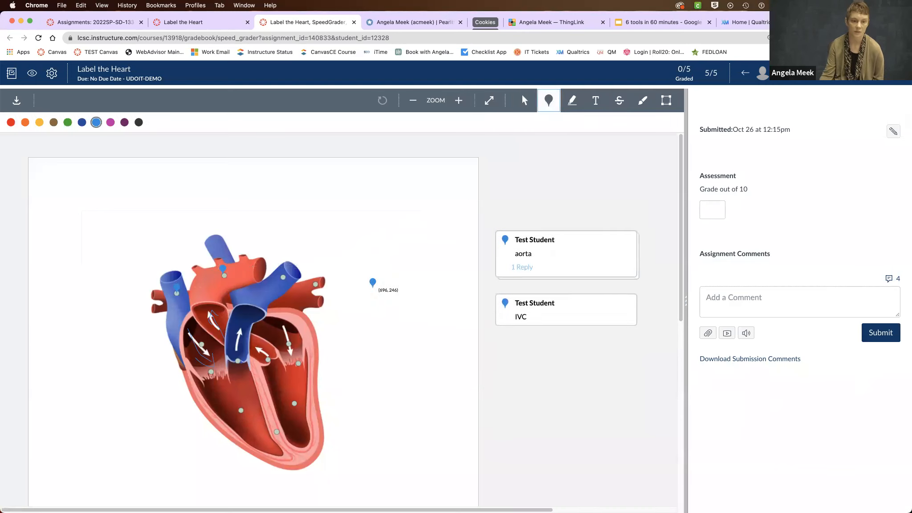
pyautogui.click(315, 280)
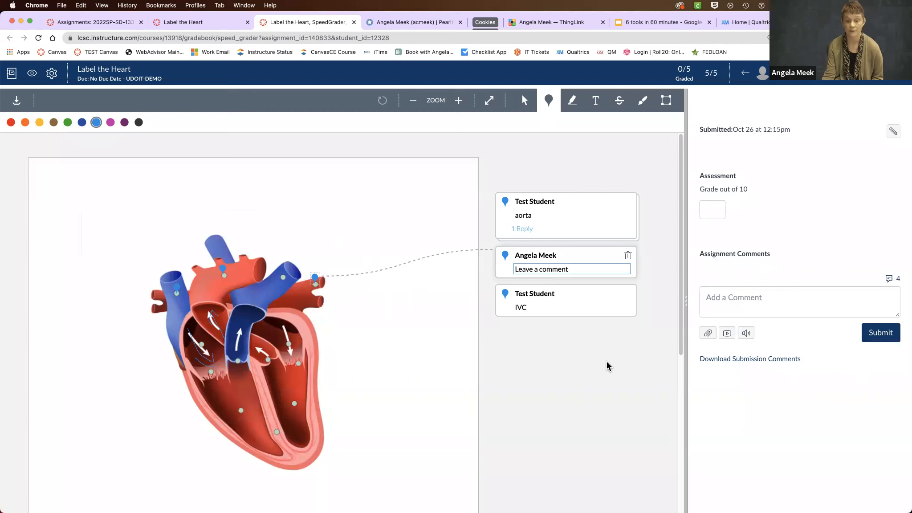
pyautogui.click(354, 22)
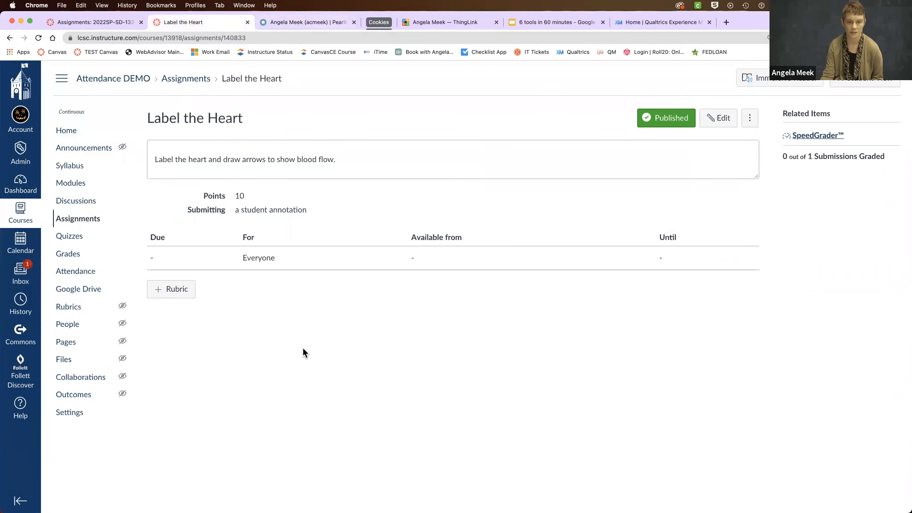
# Open the course home page and look through its modules.
pyautogui.click(76, 135)
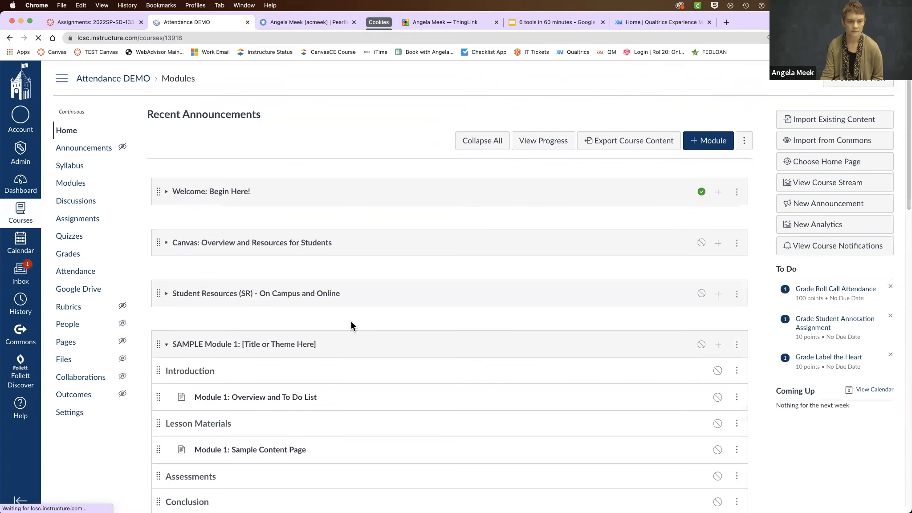
pyautogui.scroll(-6, 351, 320)
pyautogui.scroll(6, 350, 321)
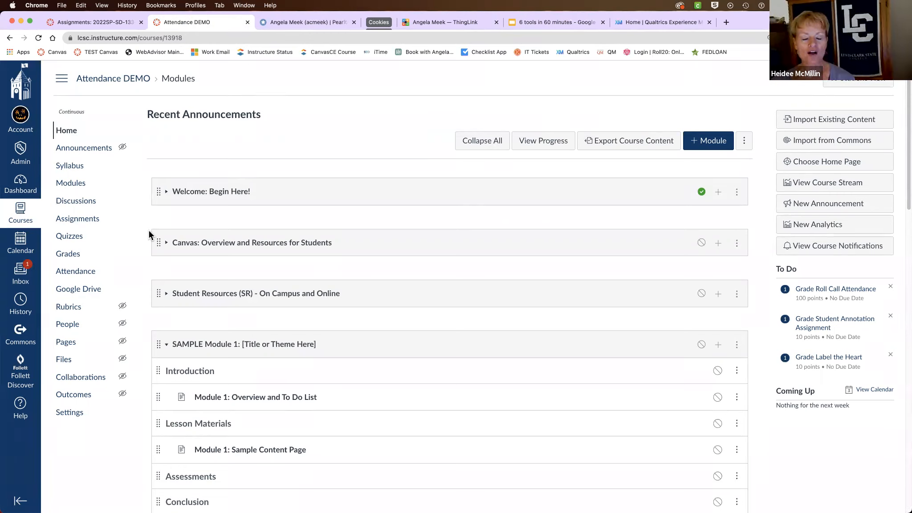
# Open the course's assignments list, check it in Student View, and return to the instructor view.
pyautogui.click(78, 223)
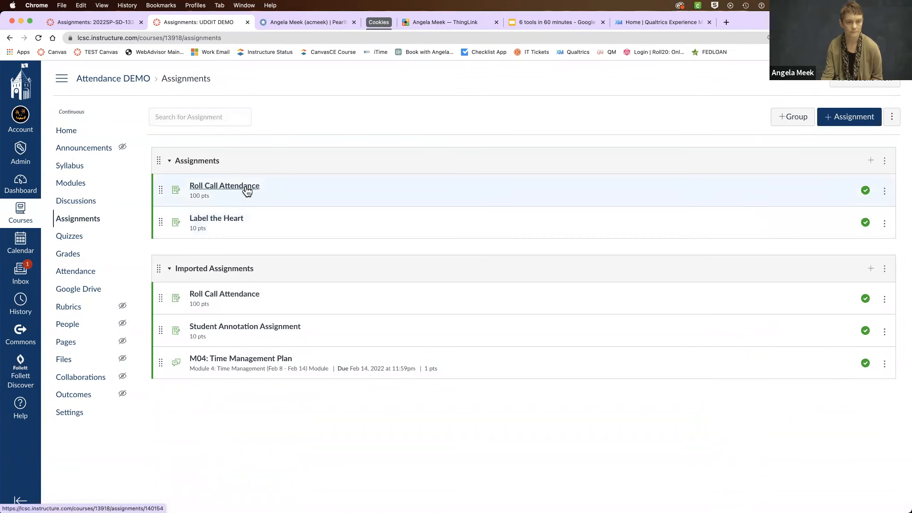
pyautogui.click(866, 89)
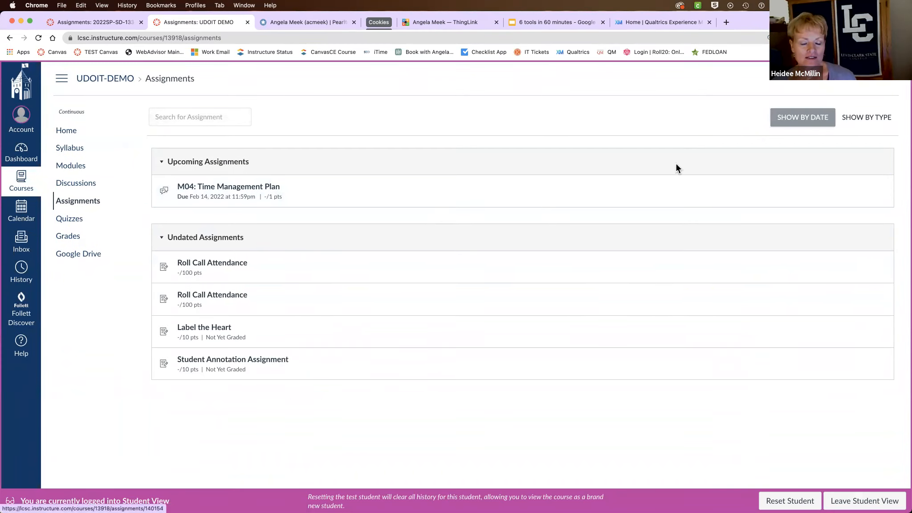
pyautogui.moveTo(883, 495); pyautogui.dragTo(885, 493)
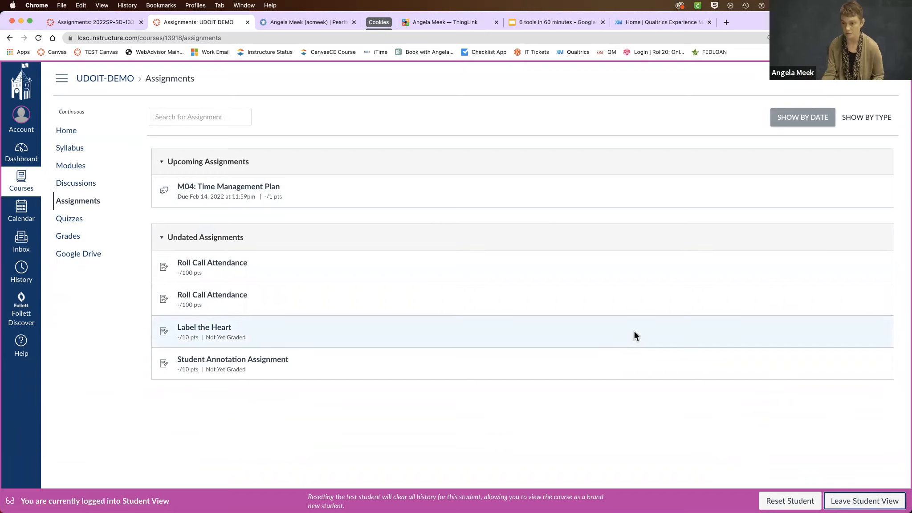
pyautogui.click(864, 500)
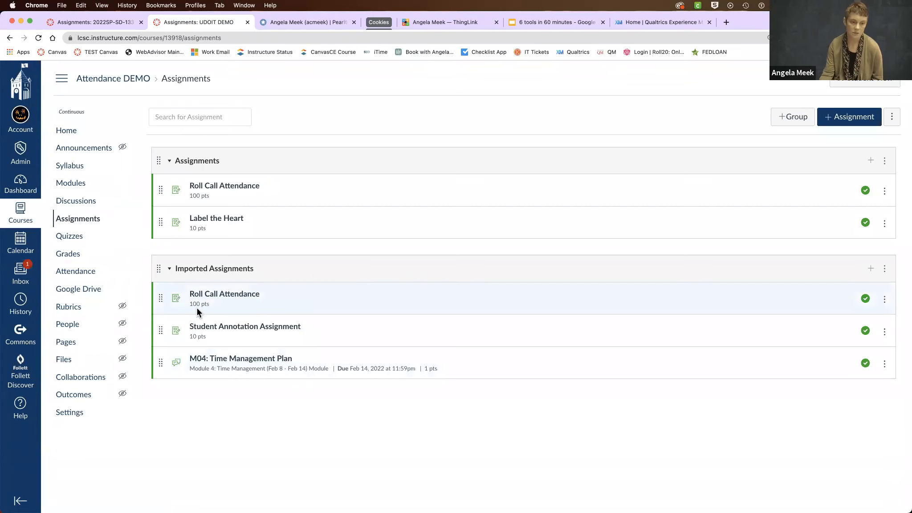
# Open the assignment settings of "Roll Call Attendance" in the Imported Assignments group for editing.
pyautogui.click(220, 298)
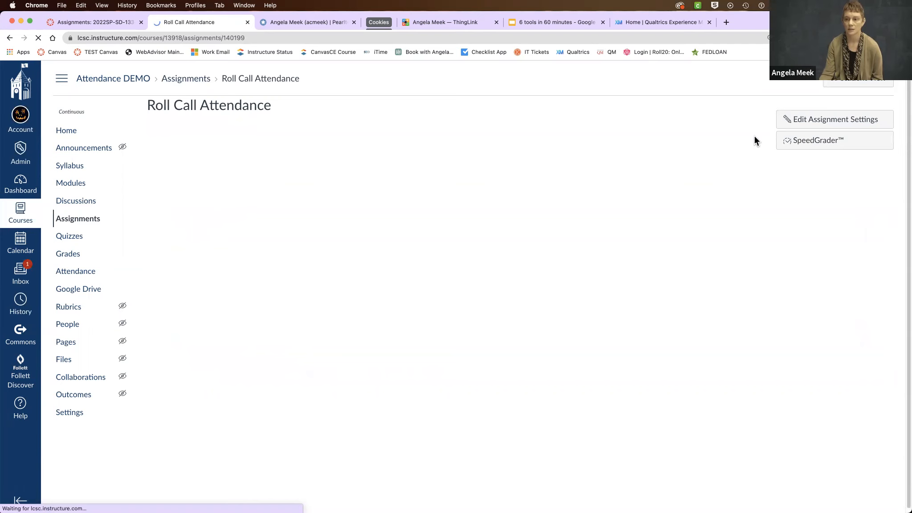
pyautogui.click(831, 122)
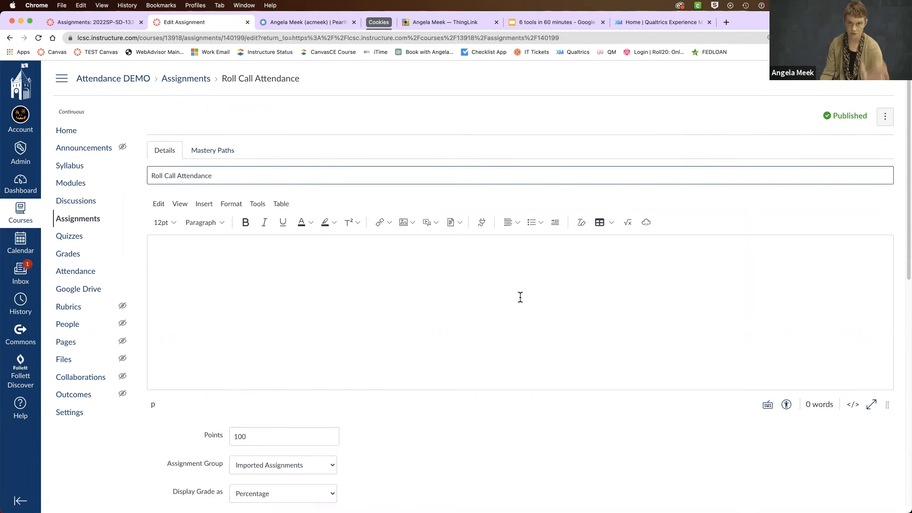
pyautogui.scroll(-5, 521, 297)
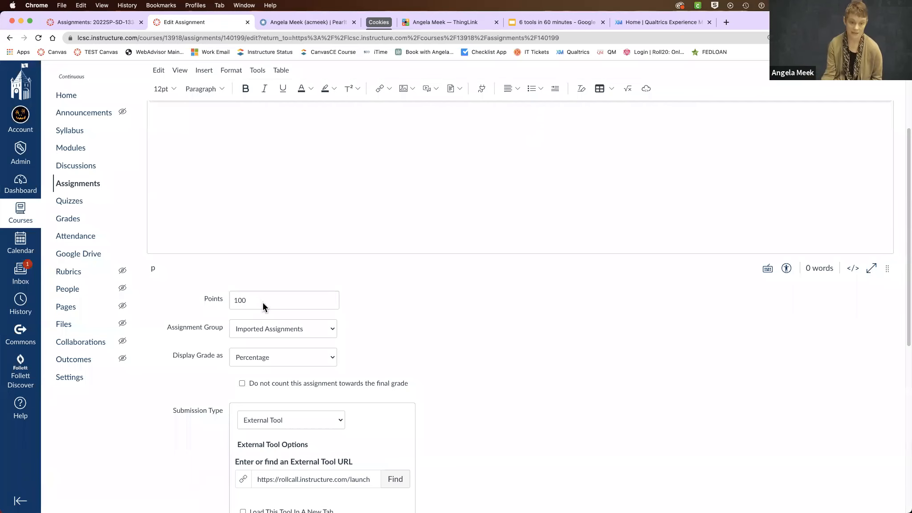
# Set the points of the imported "Roll Call Attendance" assignment to 1000.
pyautogui.rightClick(263, 302)
pyautogui.click(256, 300)
pyautogui.click(252, 300)
pyautogui.write('0')
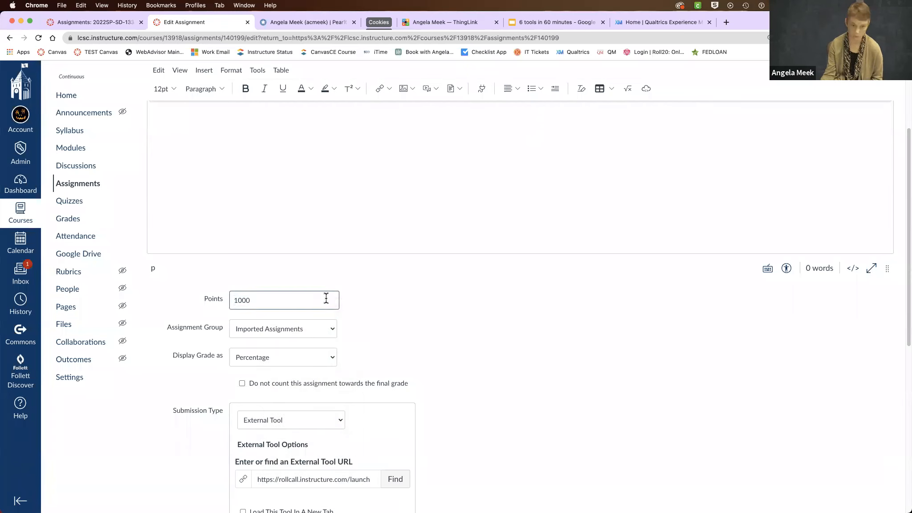
pyautogui.click(371, 301)
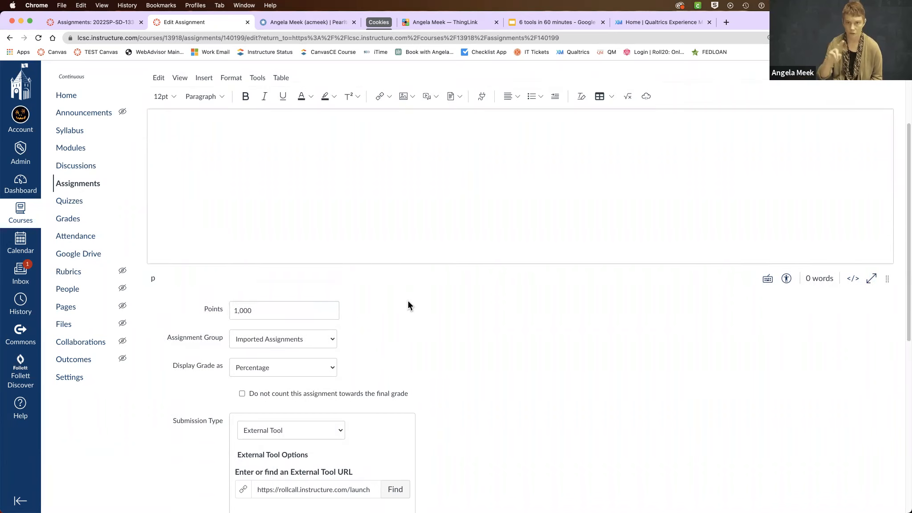
# Restore the imported "Roll Call Attendance" assignment's points to 100 and save its settings.
pyautogui.click(269, 278)
pyautogui.press('BackSpace')
pyautogui.scroll(-3, 496, 276)
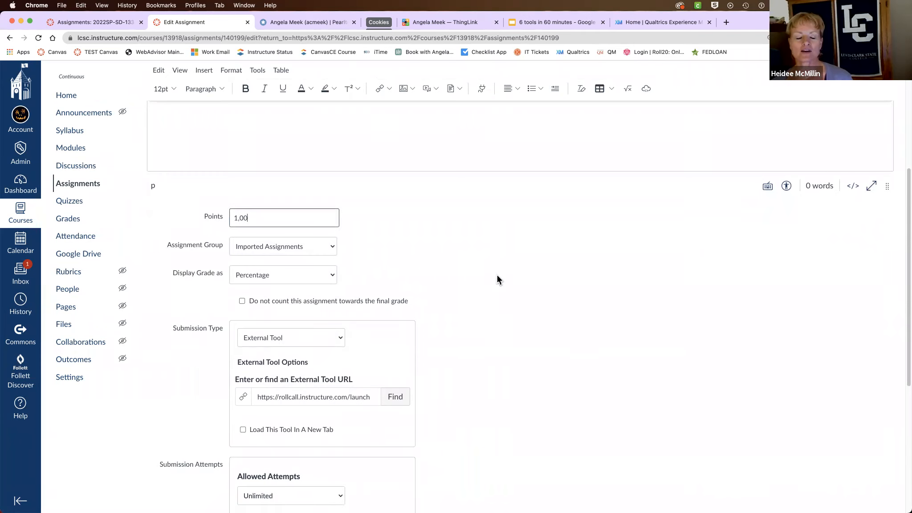
pyautogui.scroll(-10, 590, 312)
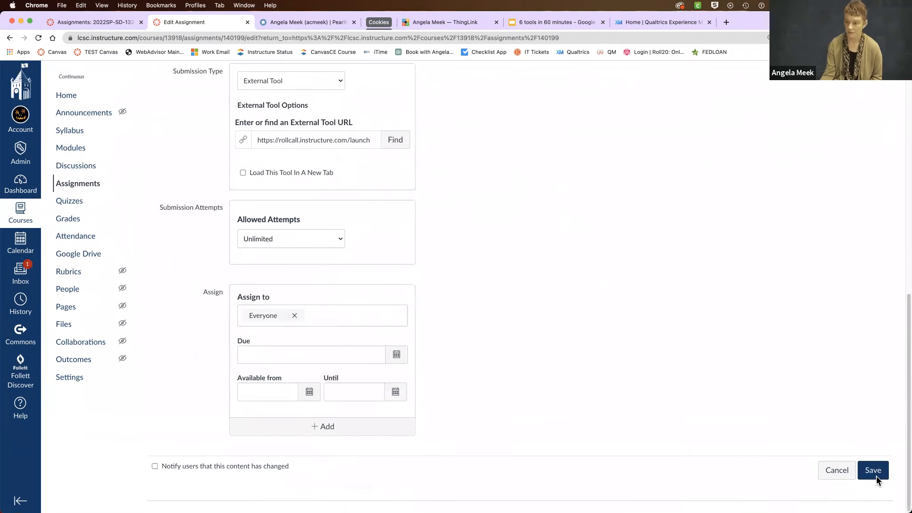
pyautogui.click(874, 467)
pyautogui.click(240, 287)
pyautogui.press('BackSpace')
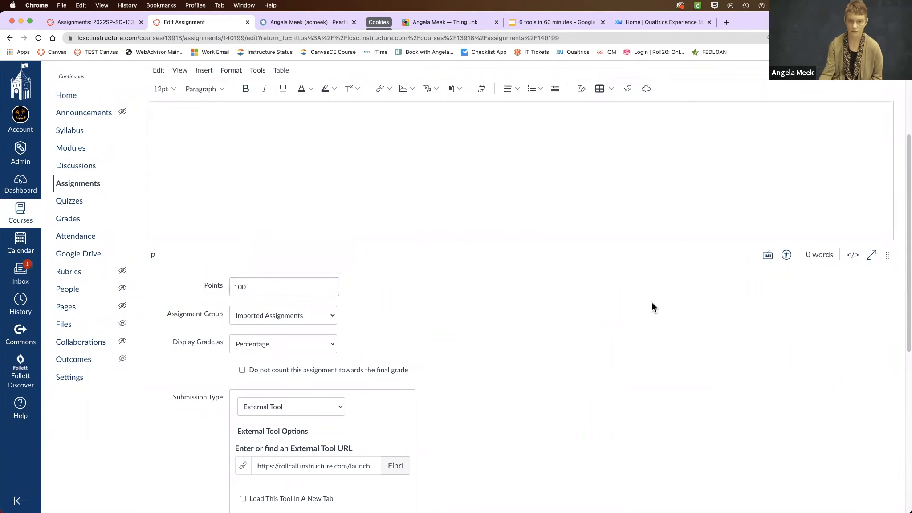
pyautogui.scroll(-10, 651, 301)
pyautogui.click(872, 472)
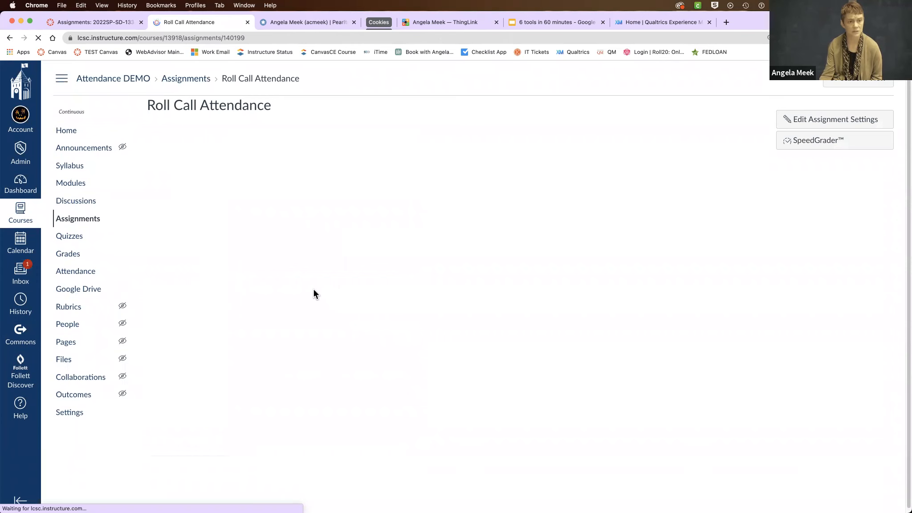
# Set the grade posting policy of the first "Roll Call Attendance" column in the gradebook to Manually and save it.
pyautogui.click(69, 254)
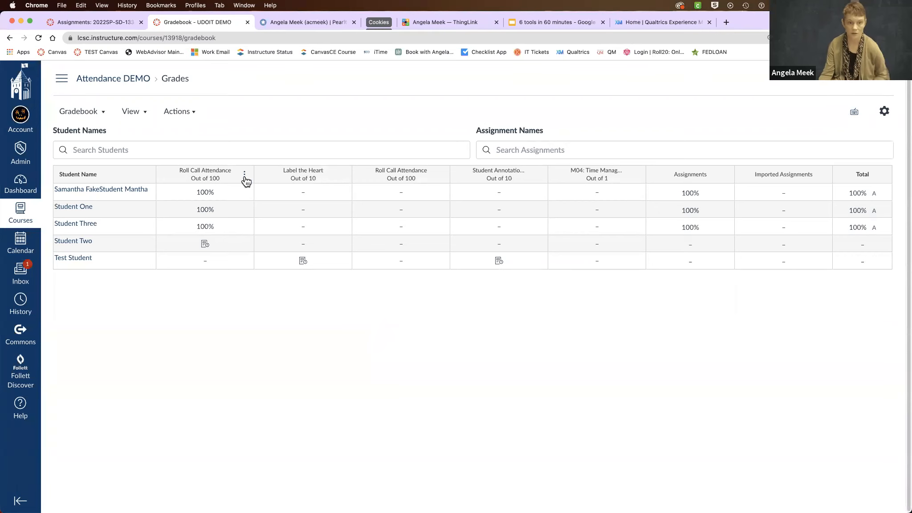
pyautogui.click(244, 175)
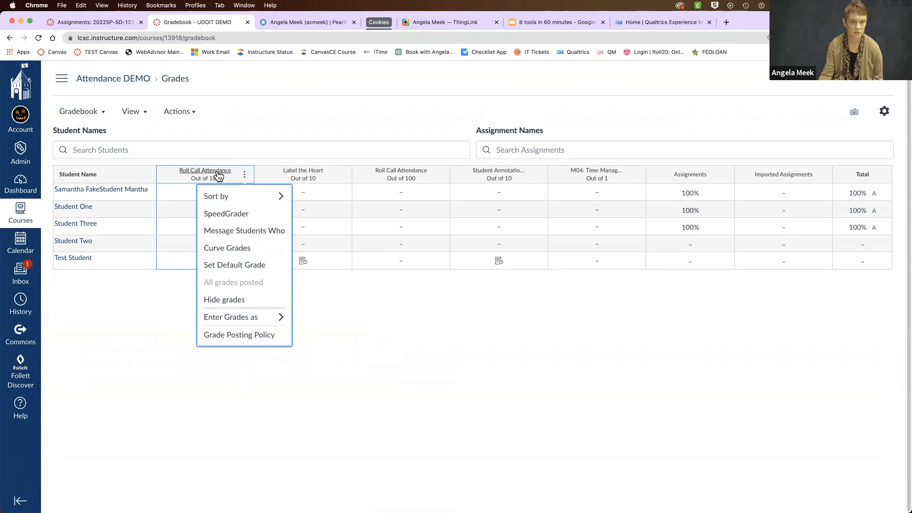
pyautogui.click(246, 339)
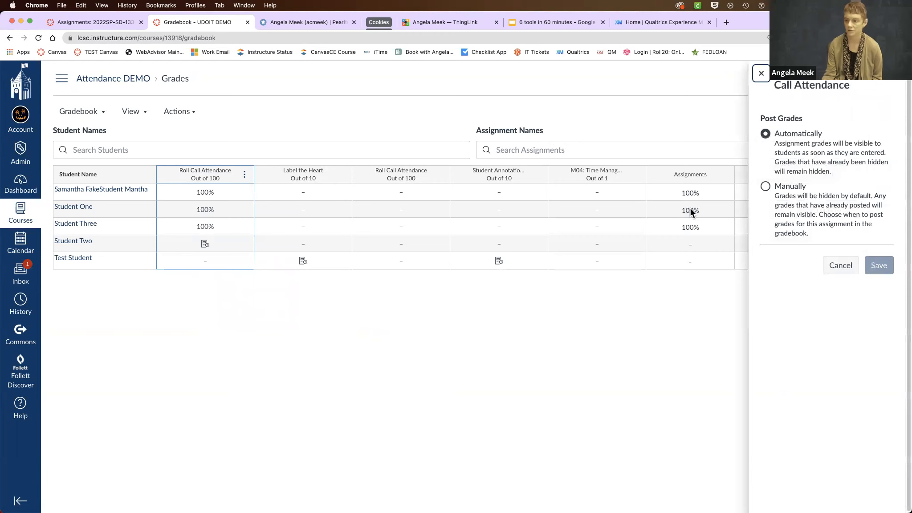
pyautogui.click(766, 186)
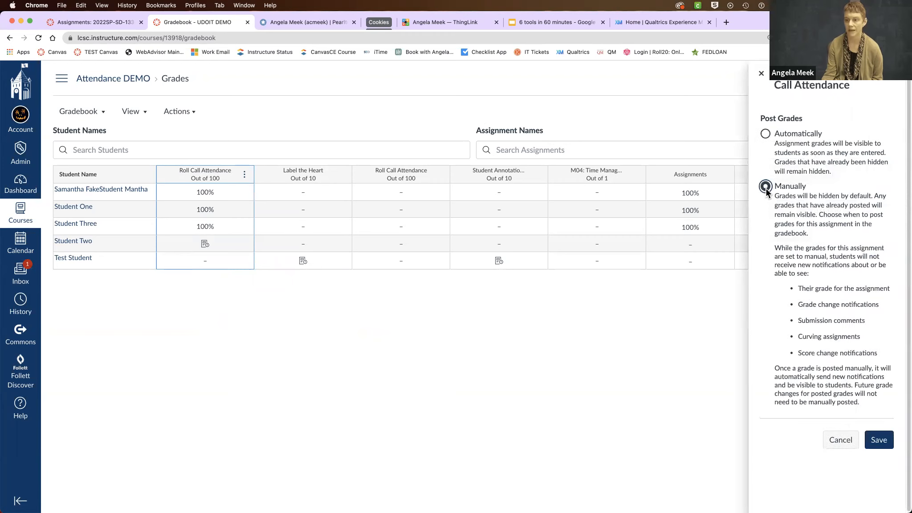
pyautogui.click(879, 440)
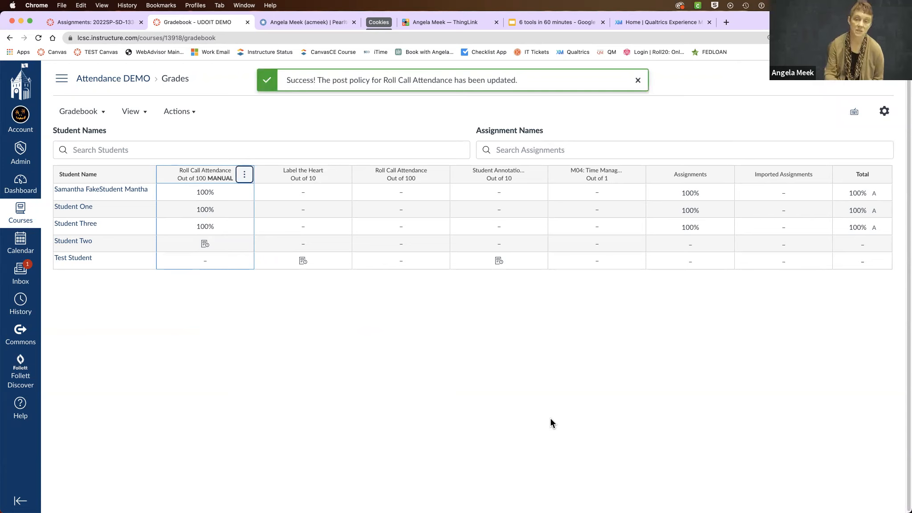
# Review the grade posting and hiding options of the Roll Call Attendance column set to manual posting.
pyautogui.click(242, 177)
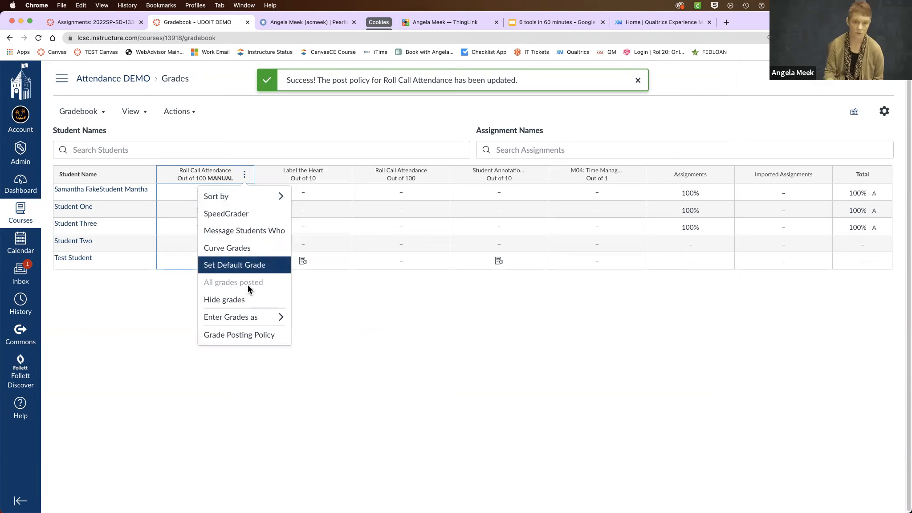
pyautogui.click(337, 367)
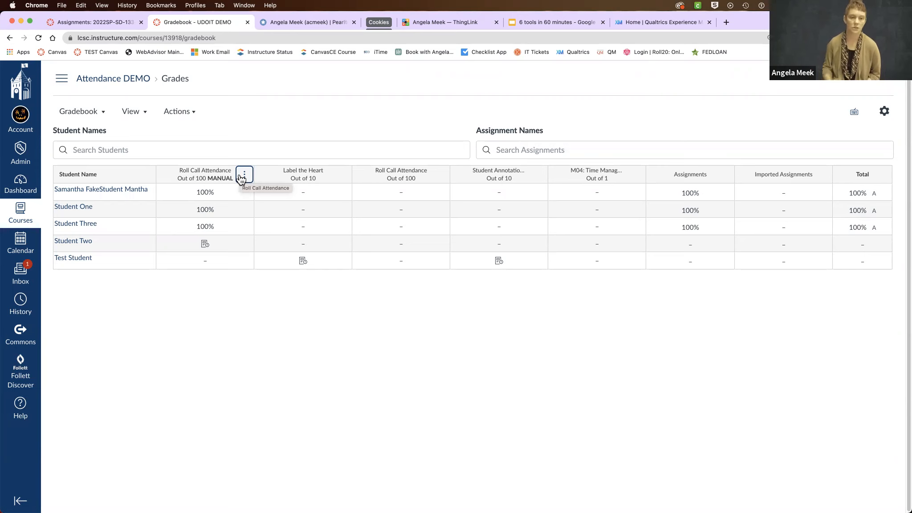
pyautogui.click(236, 134)
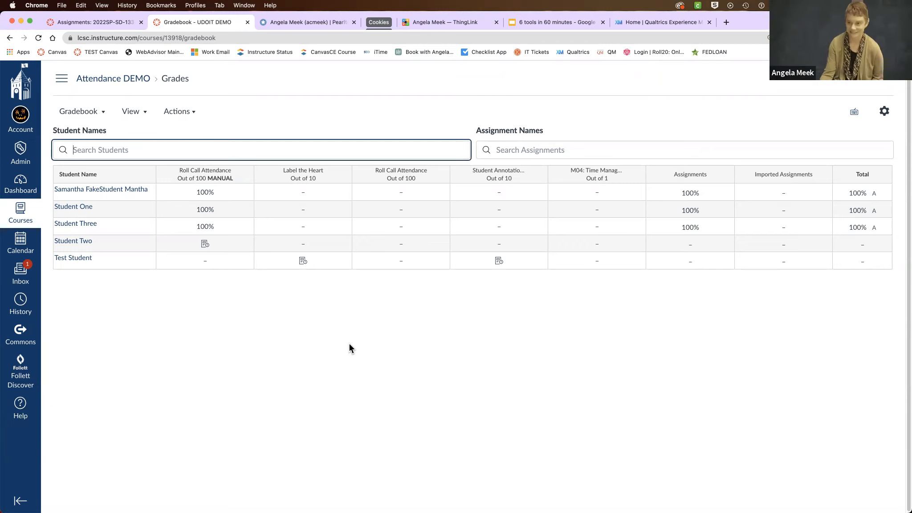
# Show the course navigation and go to the home page of the Attendance DEMO course.
pyautogui.click(61, 79)
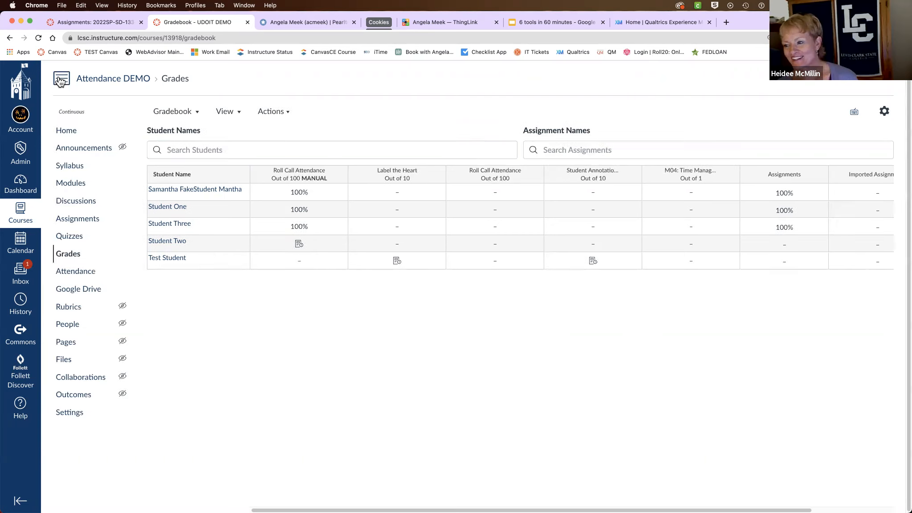
pyautogui.click(65, 130)
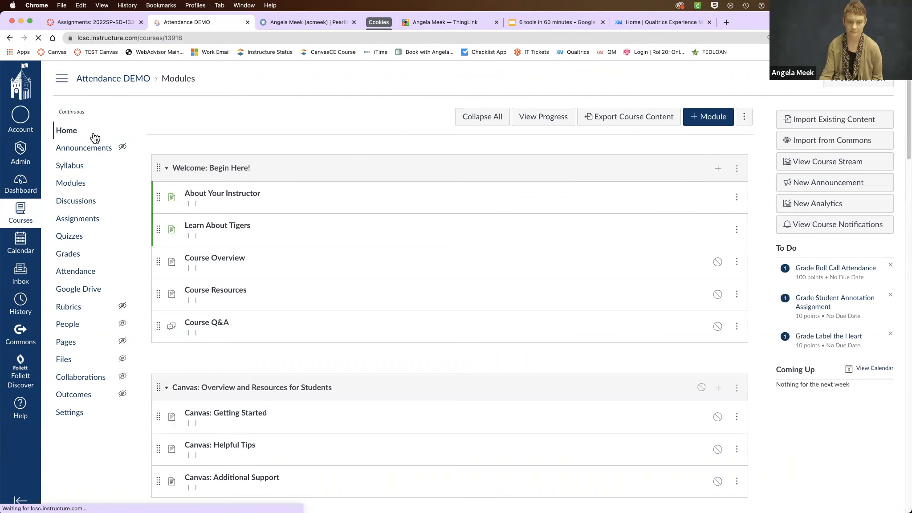
pyautogui.scroll(-5, 409, 168)
pyautogui.scroll(6, 409, 165)
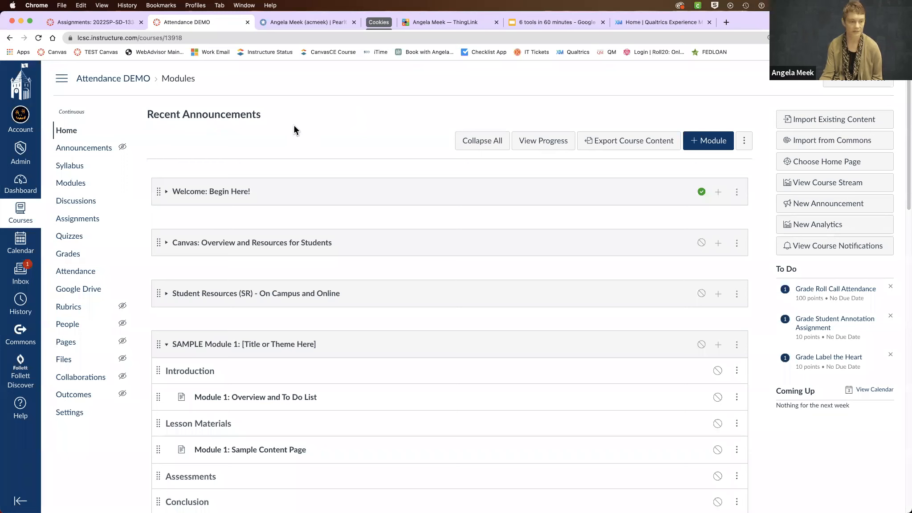
# Start a new appointment group in the calendar for 2021-10-26 and assign it to the Demo Course calendar.
pyautogui.click(19, 241)
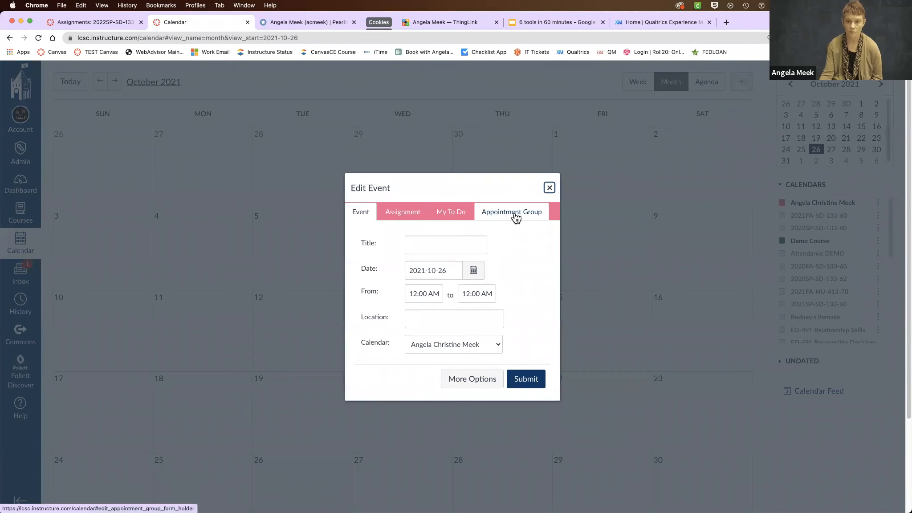
pyautogui.click(514, 214)
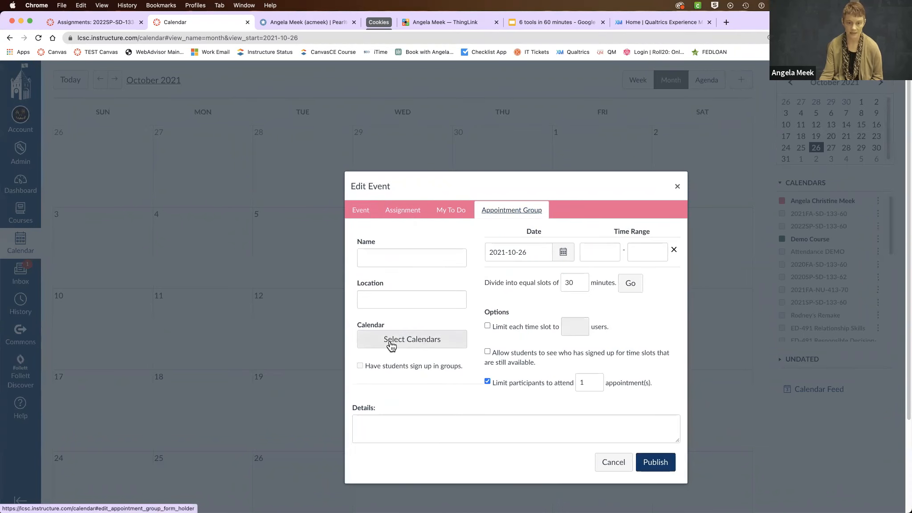
pyautogui.click(438, 345)
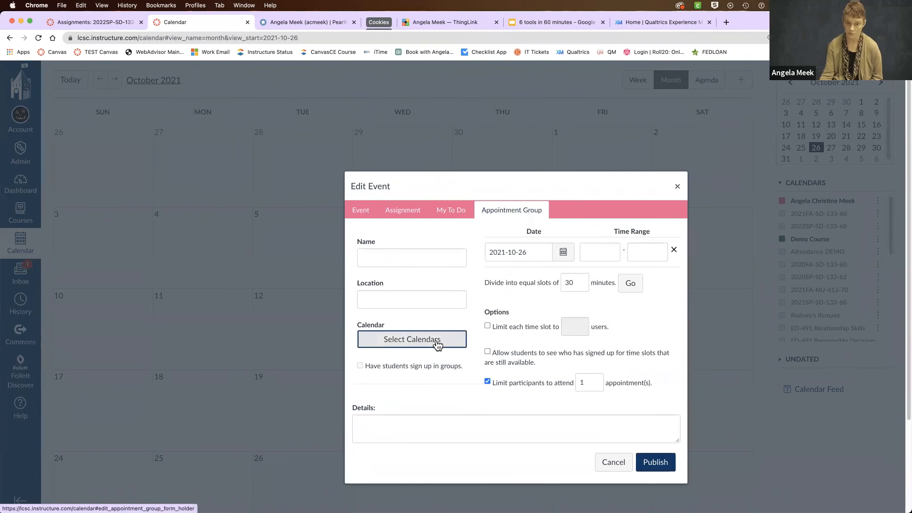
pyautogui.click(369, 355)
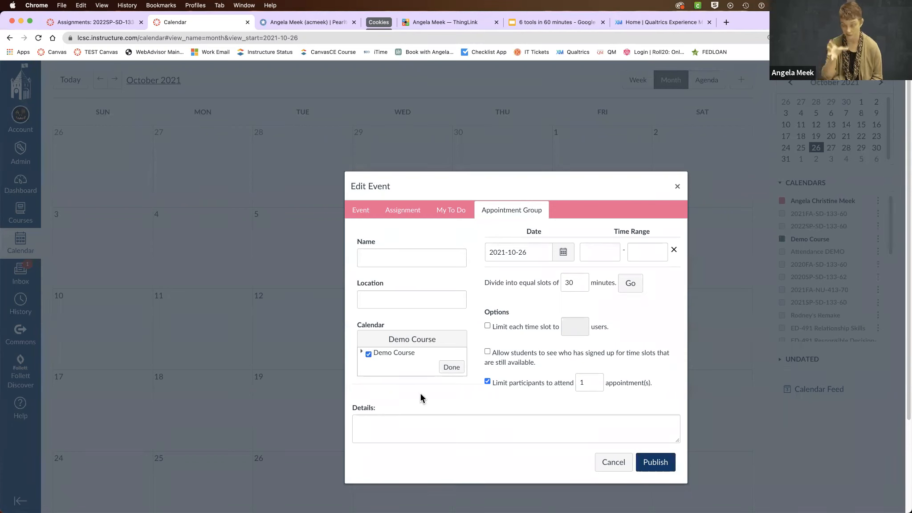
pyautogui.click(451, 367)
# Name the appointment group "Office Hours" and set its location to "Zoom, or SGC 214A".
pyautogui.click(377, 256)
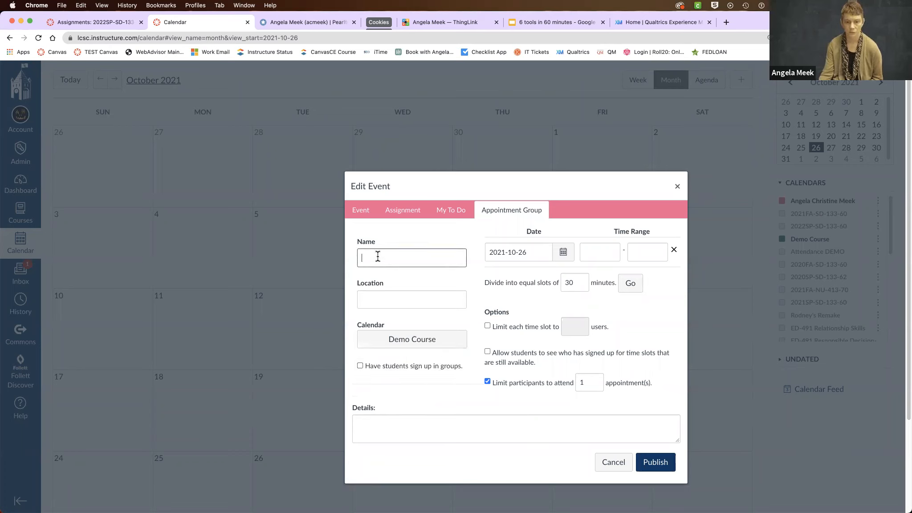
pyautogui.write('Office Hours')
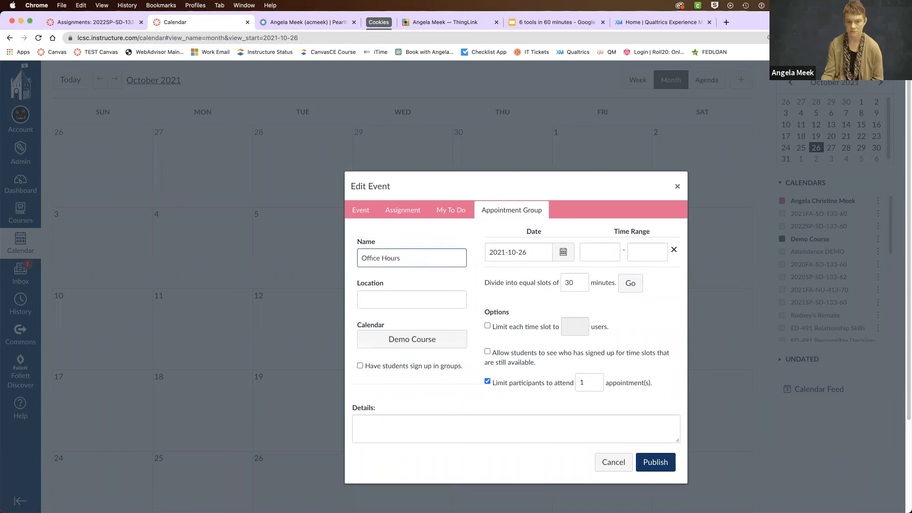
pyautogui.click(374, 300)
pyautogui.write('Zoom')
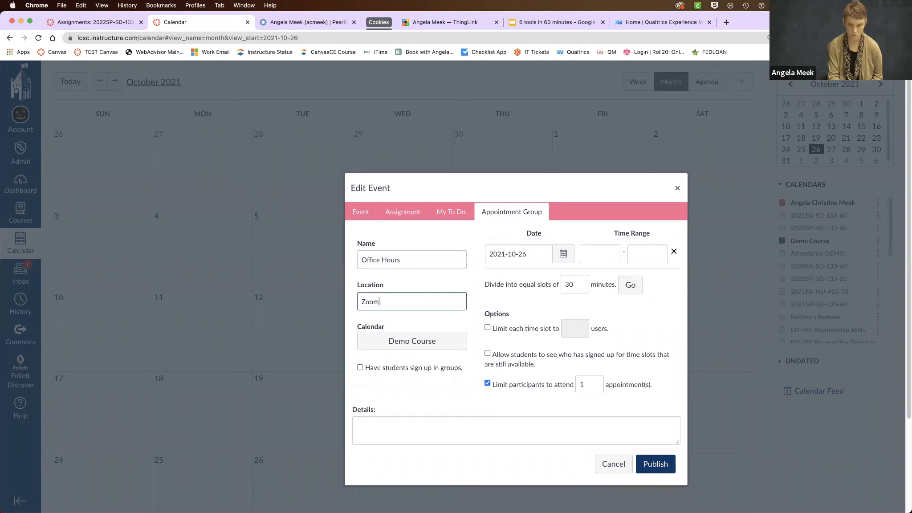
pyautogui.write(', or SGC 214A')
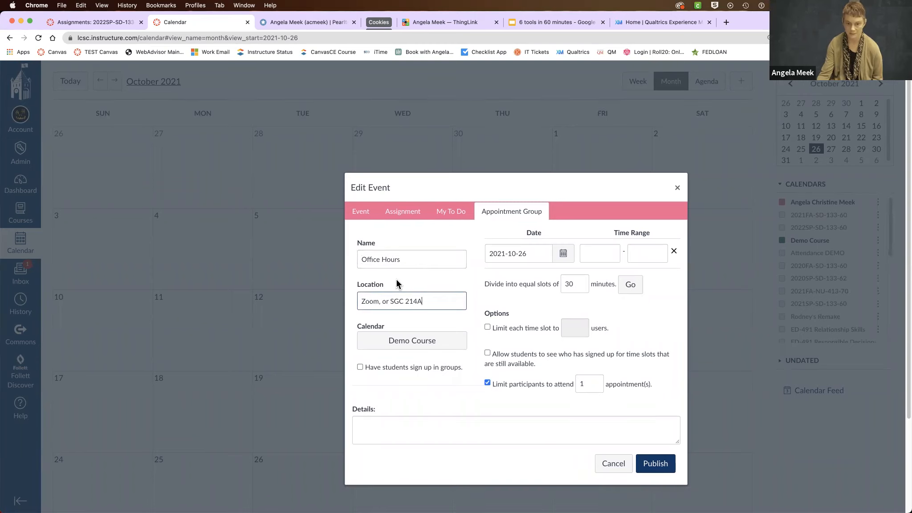
# Set the appointment time range on 2021-10-26 to 2pm through 5pm.
pyautogui.scroll(-1, 422, 384)
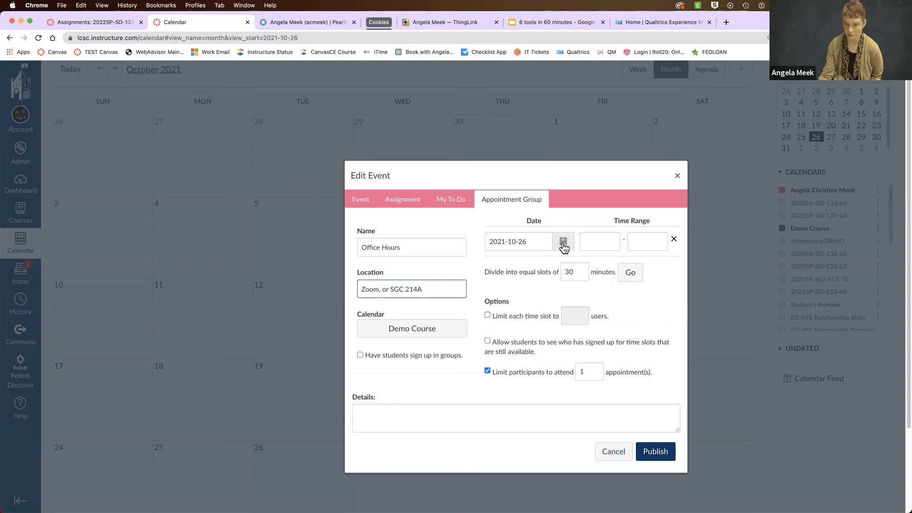
pyautogui.click(594, 241)
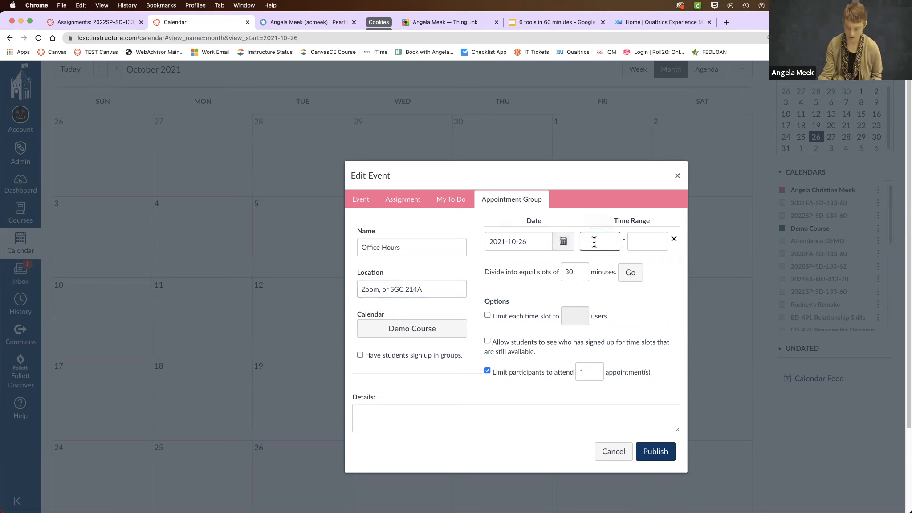
pyautogui.write('2')
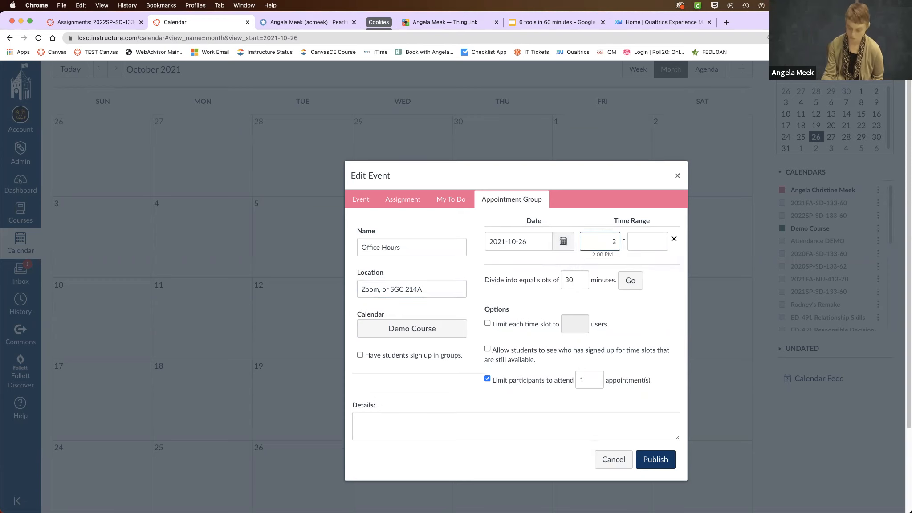
pyautogui.write('pm')
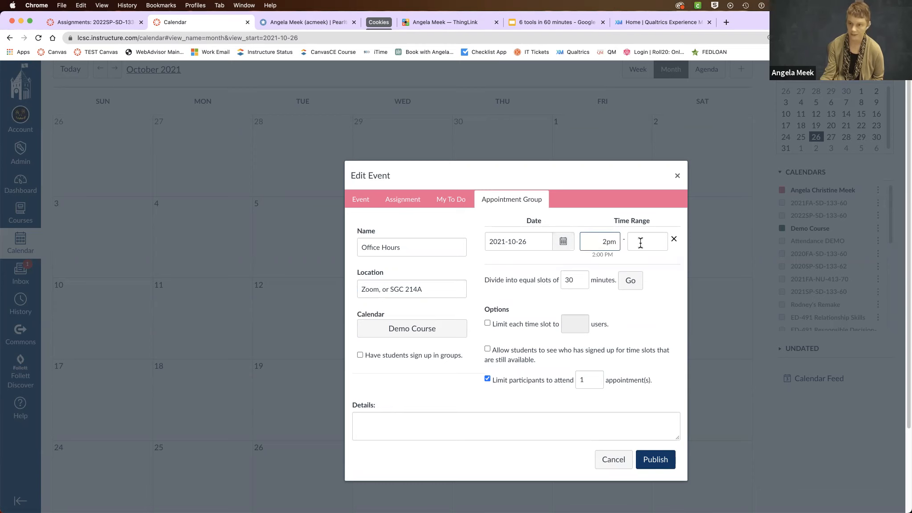
pyautogui.click(641, 242)
pyautogui.write('5pm')
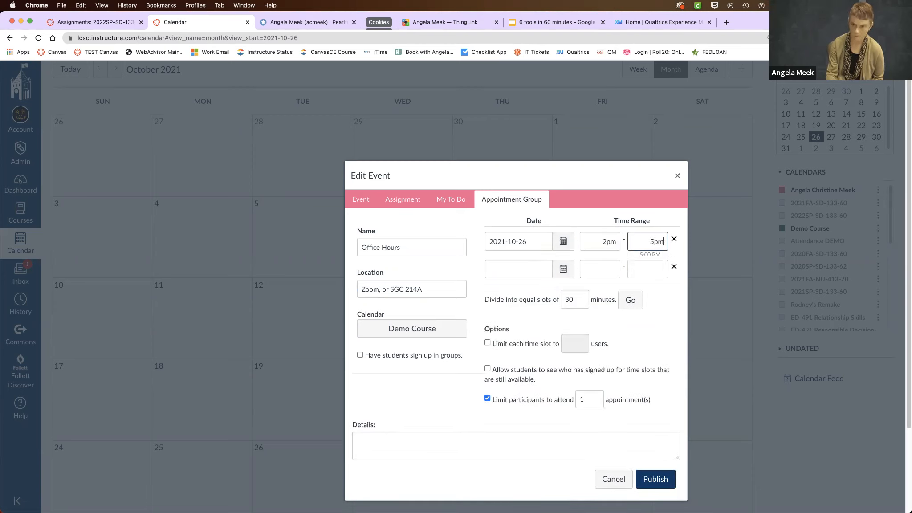
# Add a second appointment date, October 28, 2021, with a time range from 8am to 12pm.
pyautogui.click(564, 268)
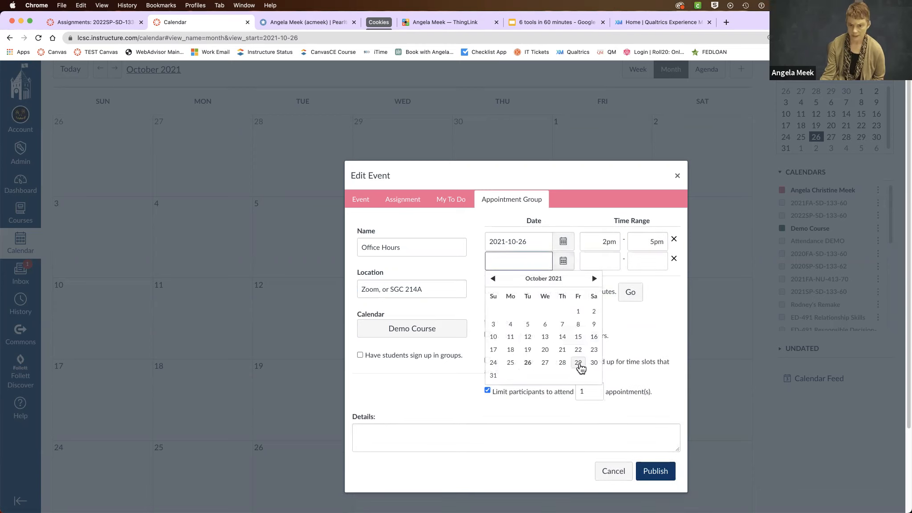
pyautogui.click(562, 362)
pyautogui.click(601, 261)
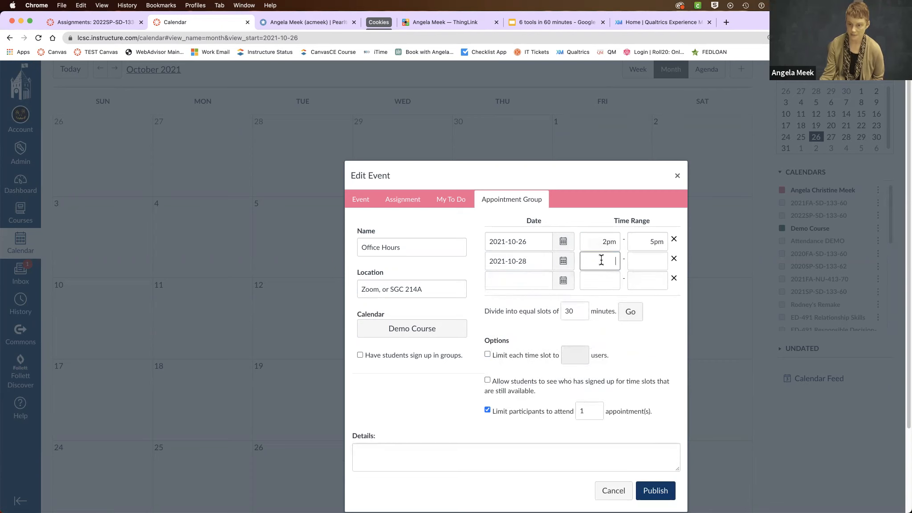
pyautogui.write('8')
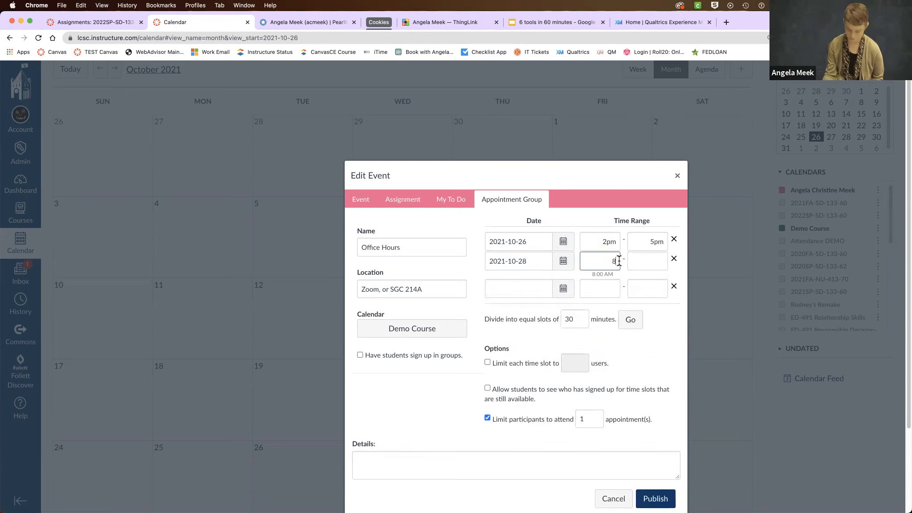
pyautogui.write('am')
pyautogui.click(650, 261)
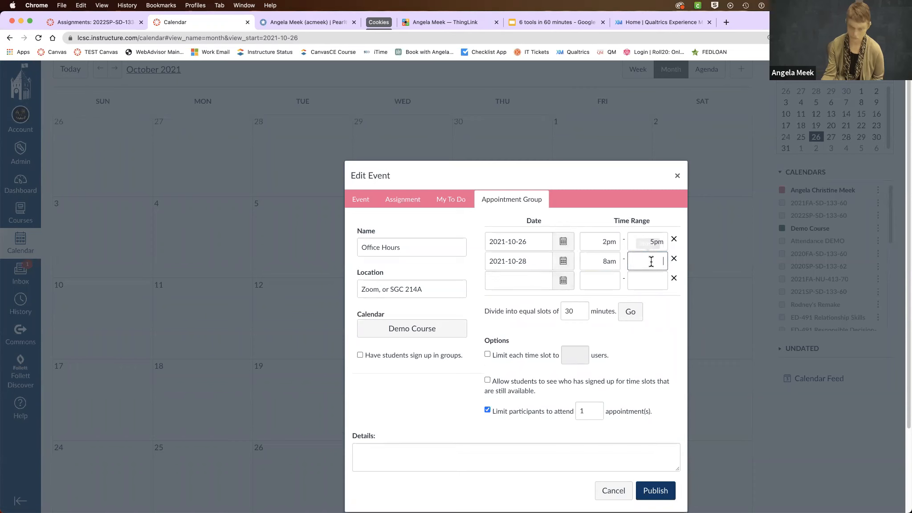
pyautogui.write('12pm')
pyautogui.click(669, 328)
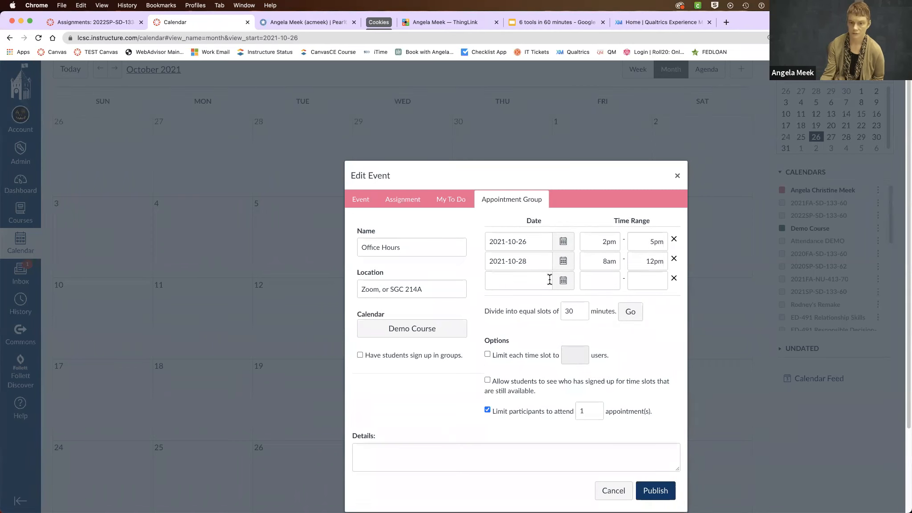
# Add a third appointment date, November 3, 2021, with a time range from 3pm to 6pm.
pyautogui.click(564, 281)
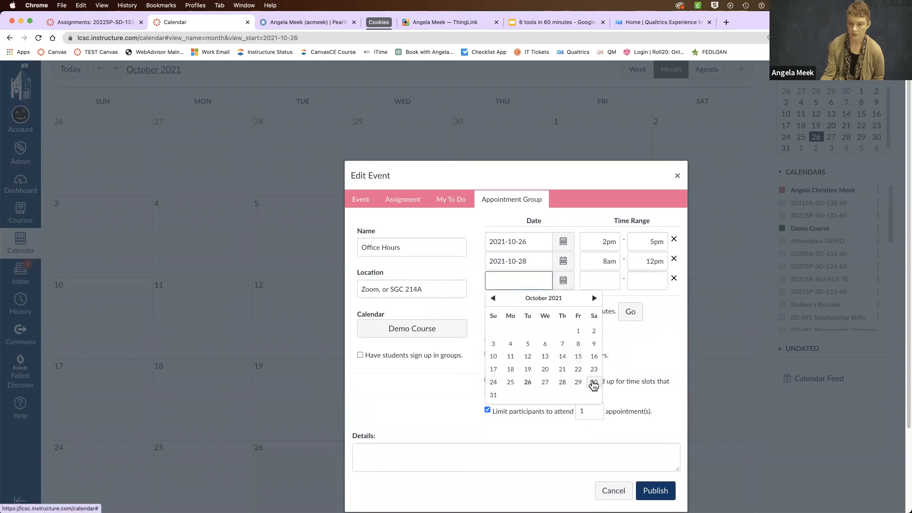
pyautogui.click(595, 298)
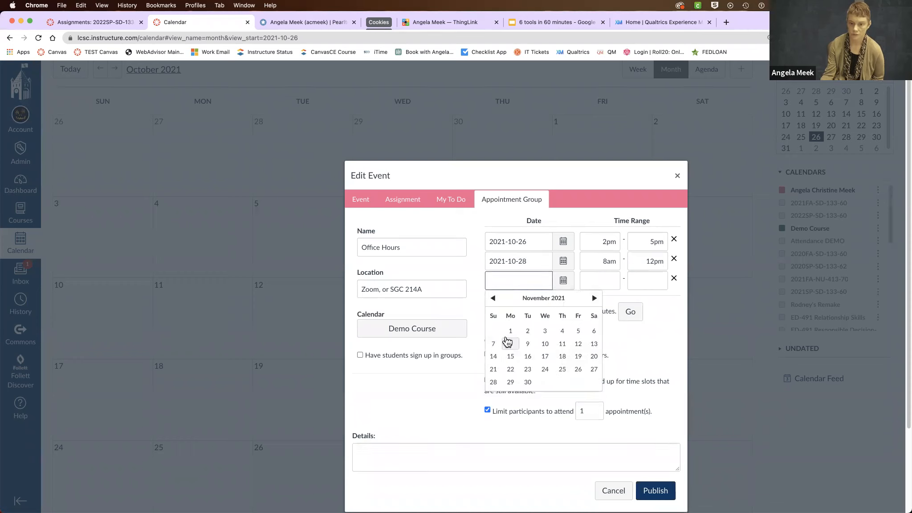
pyautogui.click(545, 331)
pyautogui.click(608, 284)
pyautogui.write('3')
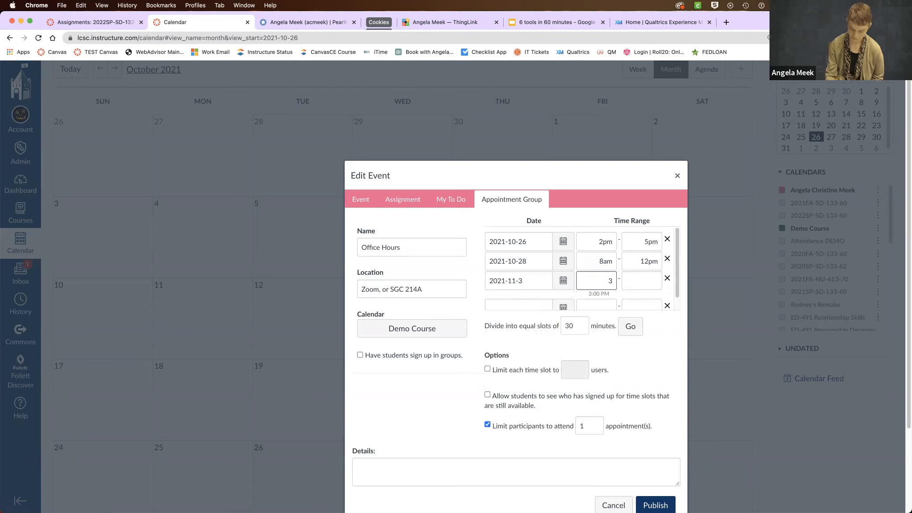
pyautogui.write('pm')
pyautogui.click(651, 281)
pyautogui.write('6pm')
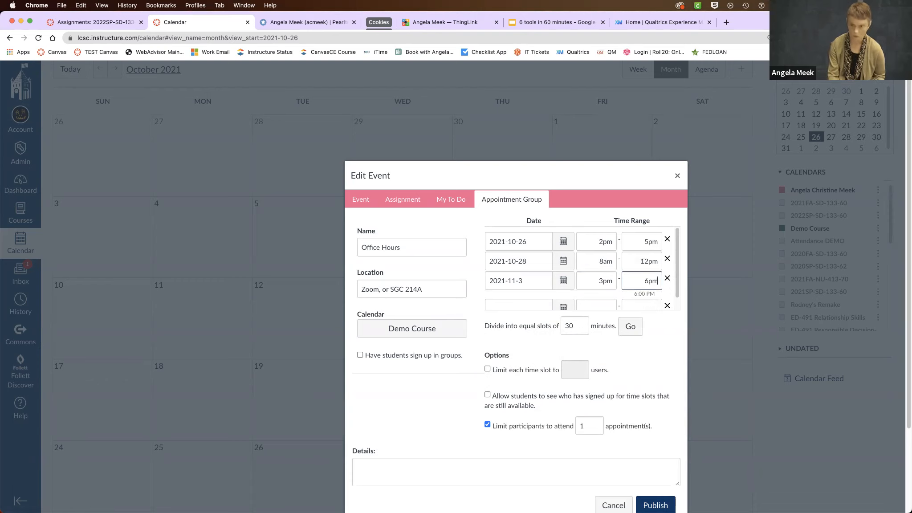
pyautogui.click(671, 341)
# Remove the empty date row and divide the appointment time ranges into equal 30-minute slots.
pyautogui.scroll(1, 665, 335)
pyautogui.click(668, 298)
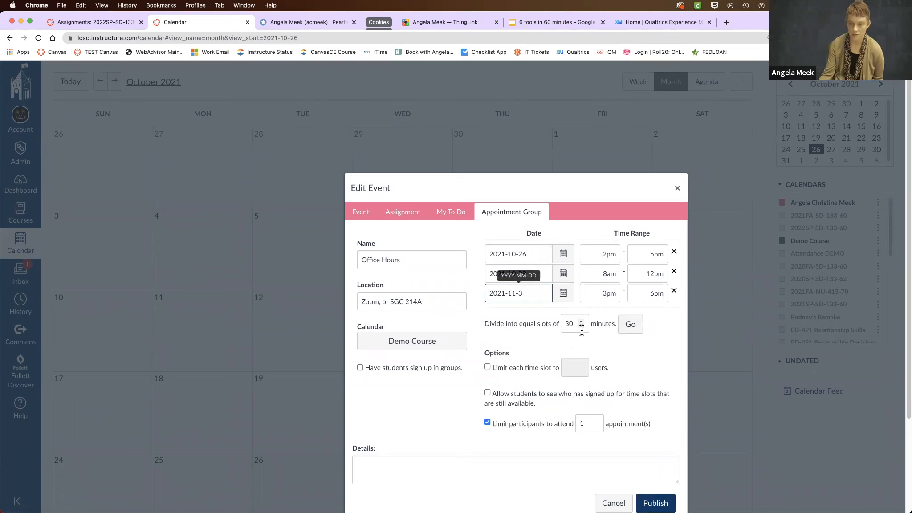
pyautogui.click(634, 329)
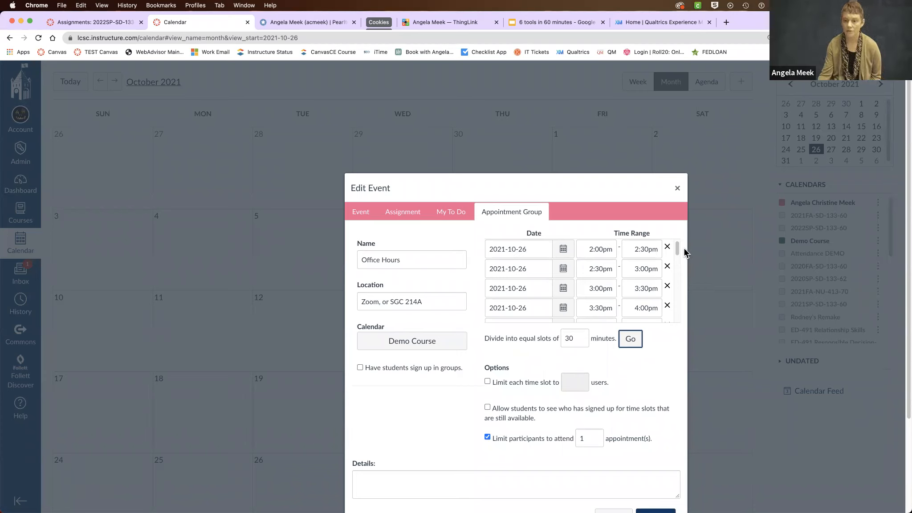
# Delete the 3:30pm to 4:00pm slot on 2021-10-26 from the appointment group.
pyautogui.moveTo(677, 249); pyautogui.dragTo(677, 253)
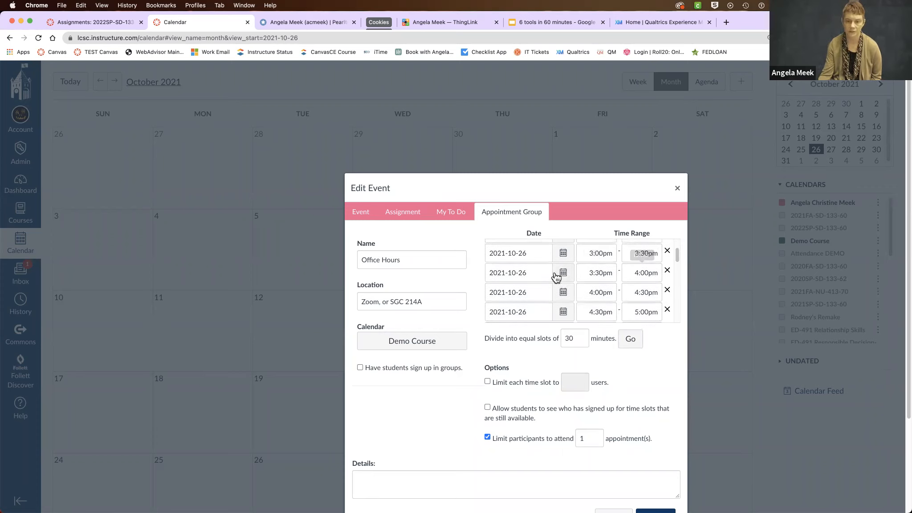
pyautogui.click(667, 271)
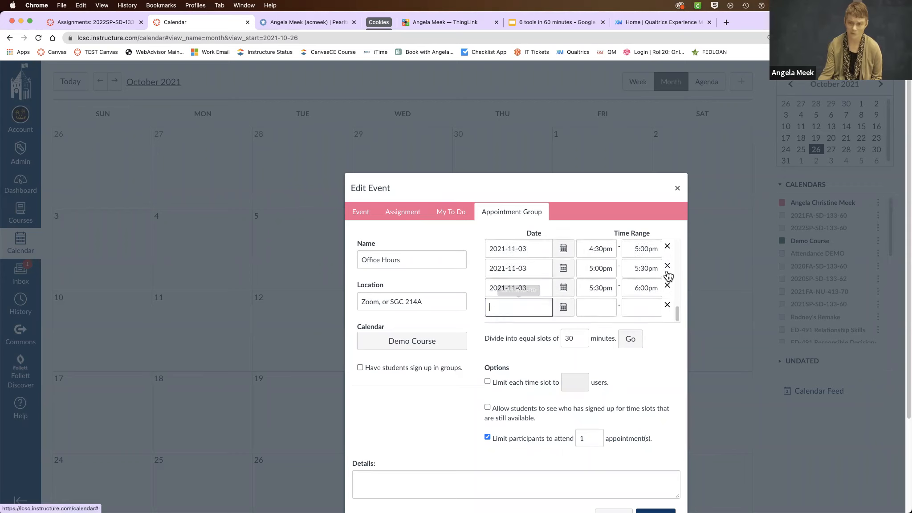
pyautogui.moveTo(678, 309); pyautogui.dragTo(688, 331)
# Try having students sign up in groups, using Discussion Groups as the group category.
pyautogui.scroll(-2, 642, 361)
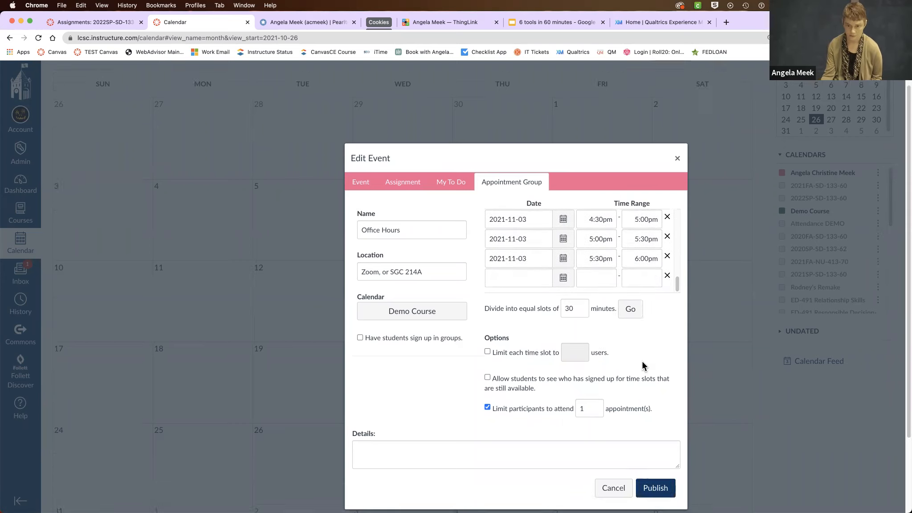
pyautogui.scroll(-2, 643, 361)
pyautogui.click(361, 303)
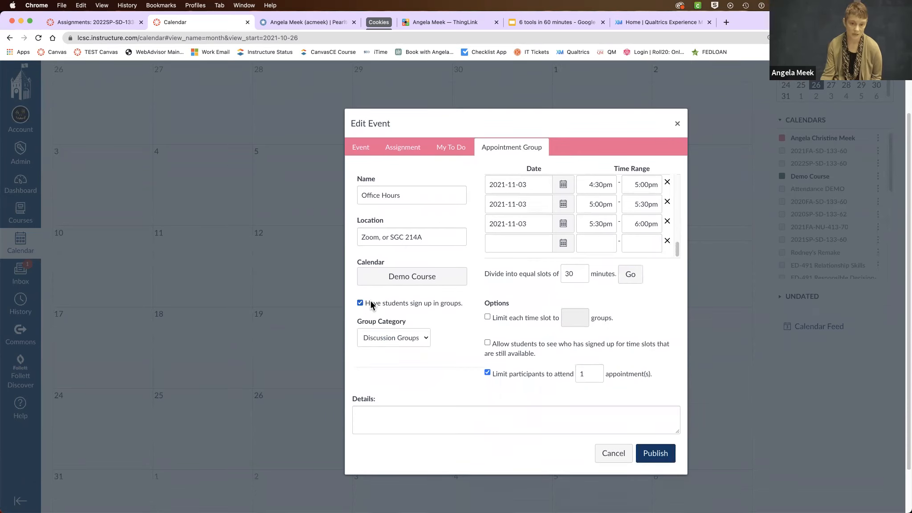
pyautogui.click(421, 339)
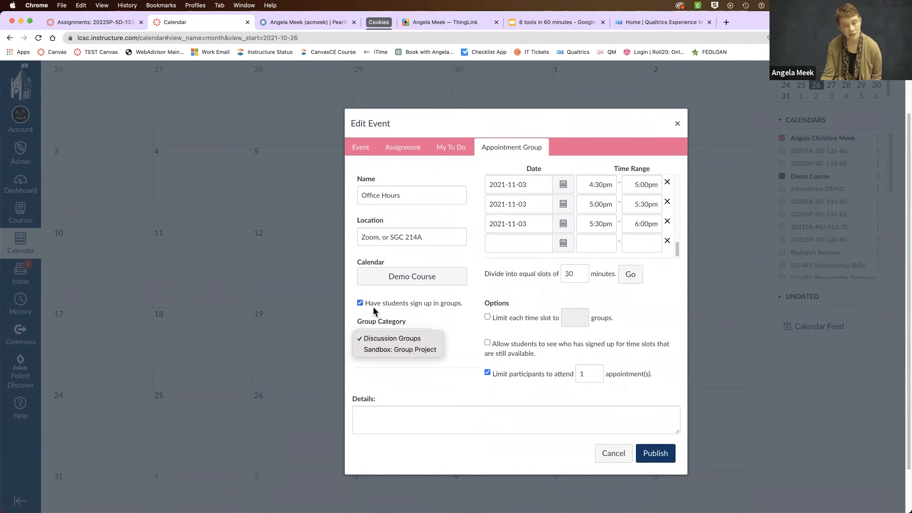
pyautogui.click(418, 340)
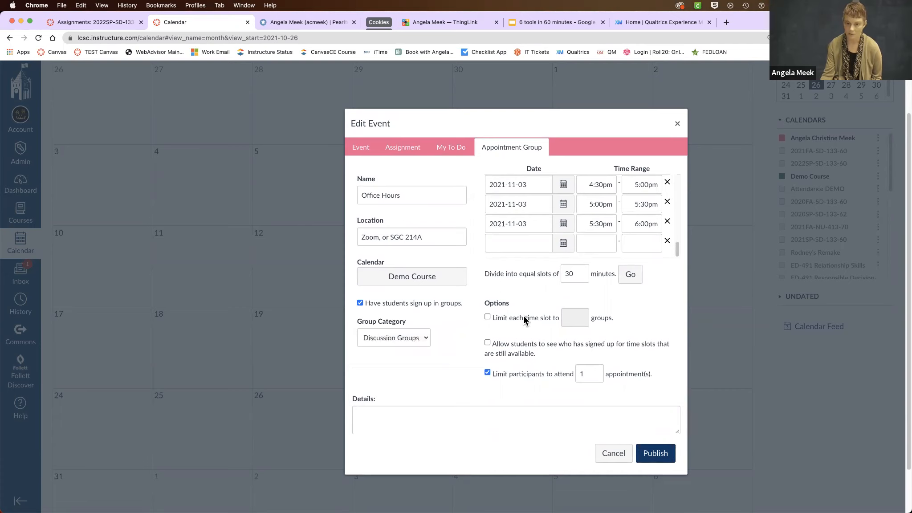
# Limit each time slot to 1 user and turn off group sign-up for the appointment group.
pyautogui.click(487, 317)
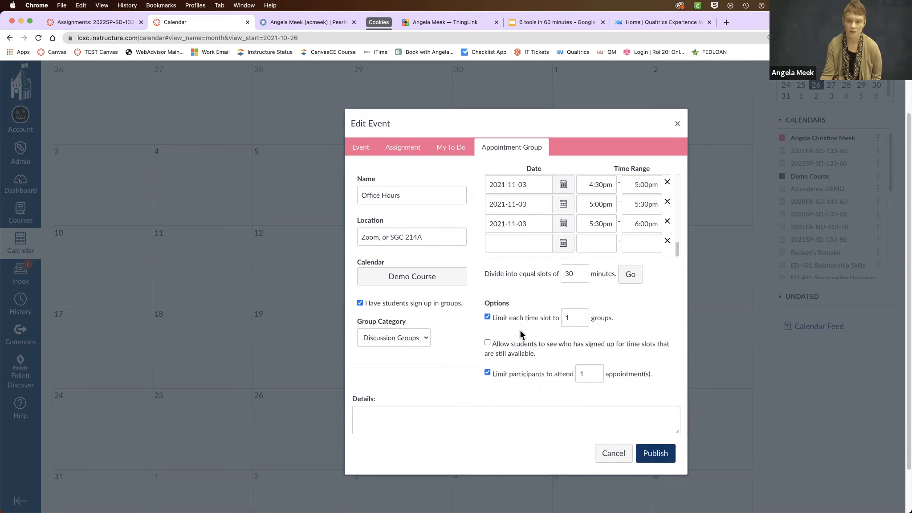
pyautogui.click(360, 303)
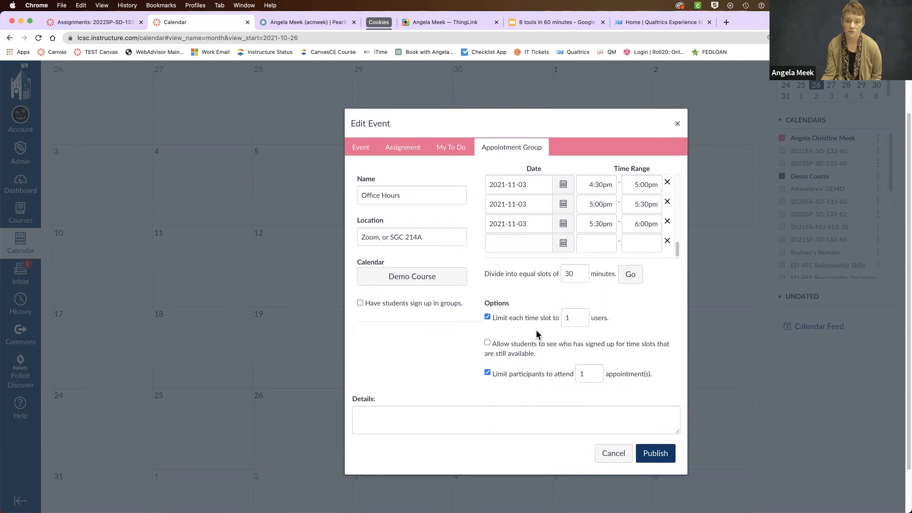
pyautogui.click(581, 314)
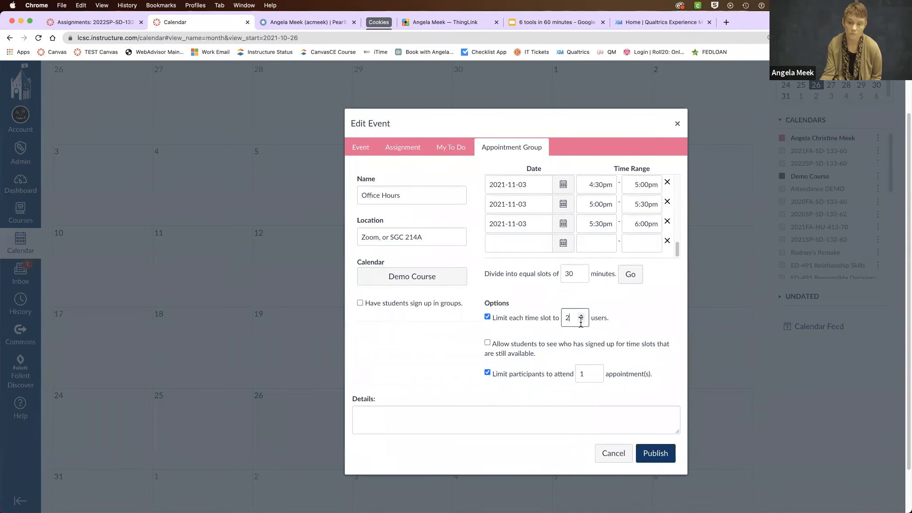
pyautogui.click(581, 320)
# Try allowing students to see who has signed up for available time slots, and turn the option off again.
pyautogui.scroll(-3, 533, 324)
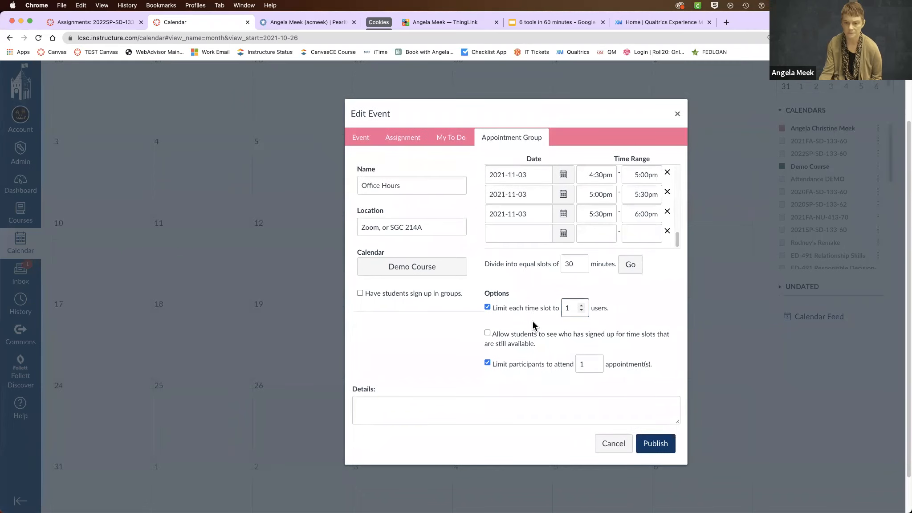
pyautogui.click(490, 310)
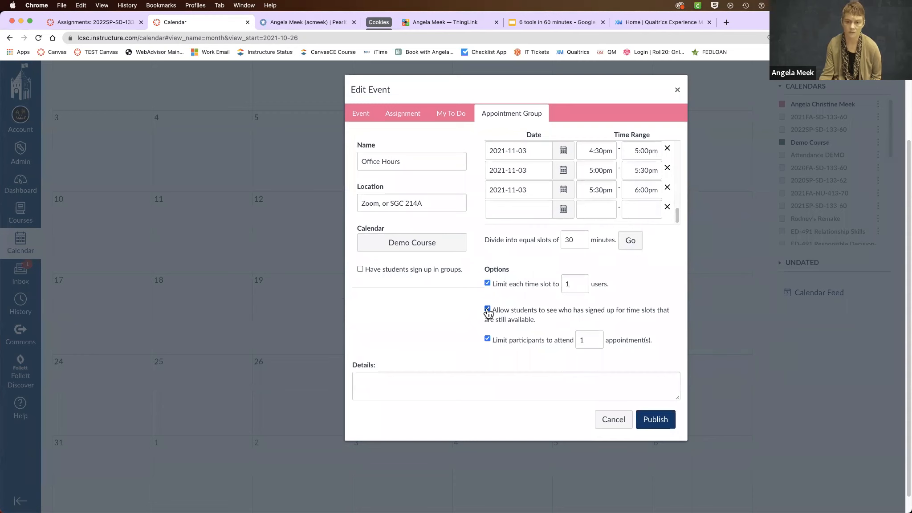
pyautogui.click(488, 311)
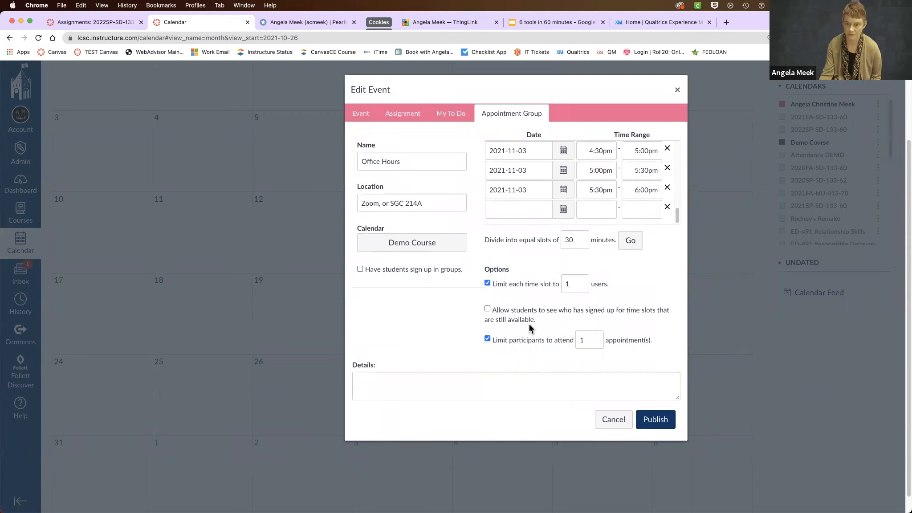
pyautogui.scroll(-1, 529, 326)
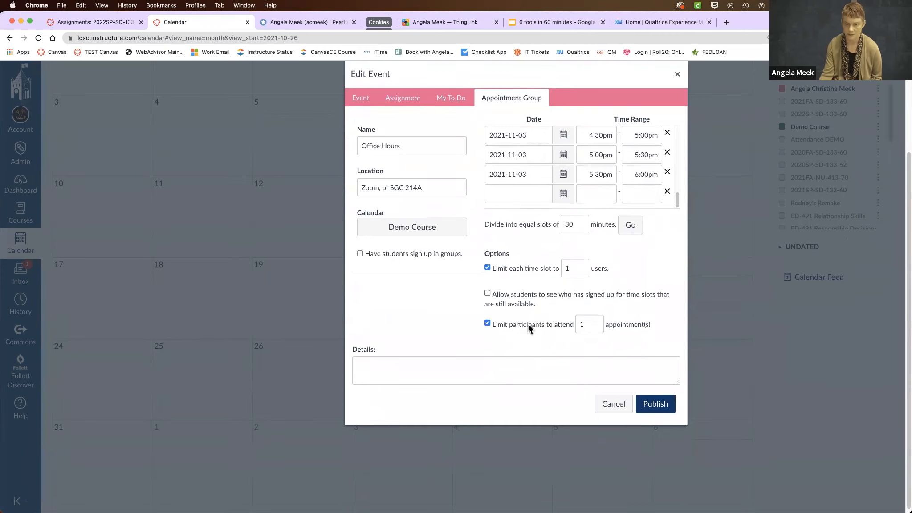
# Try switching the participant attendance limit off and on, and raising it to 3 appointments.
pyautogui.click(487, 325)
pyautogui.click(488, 324)
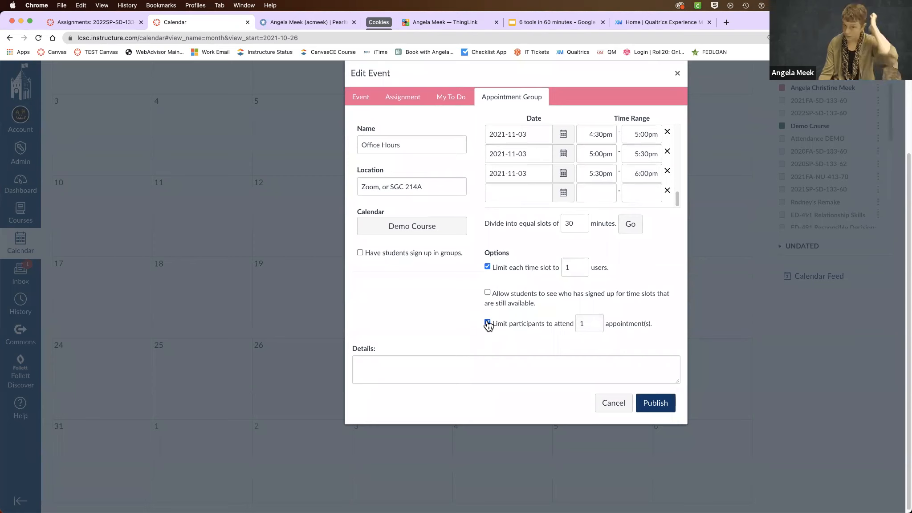
pyautogui.click(488, 323)
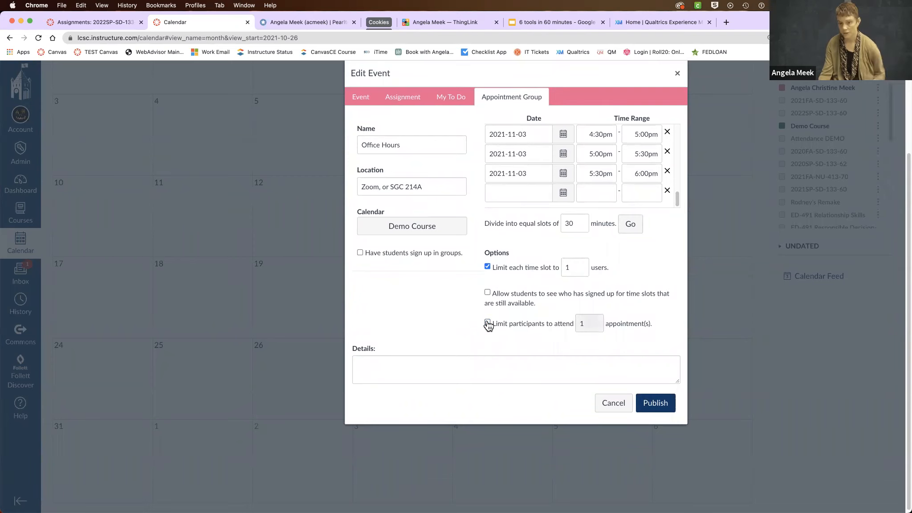
pyautogui.click(488, 324)
pyautogui.click(487, 324)
pyautogui.click(487, 324)
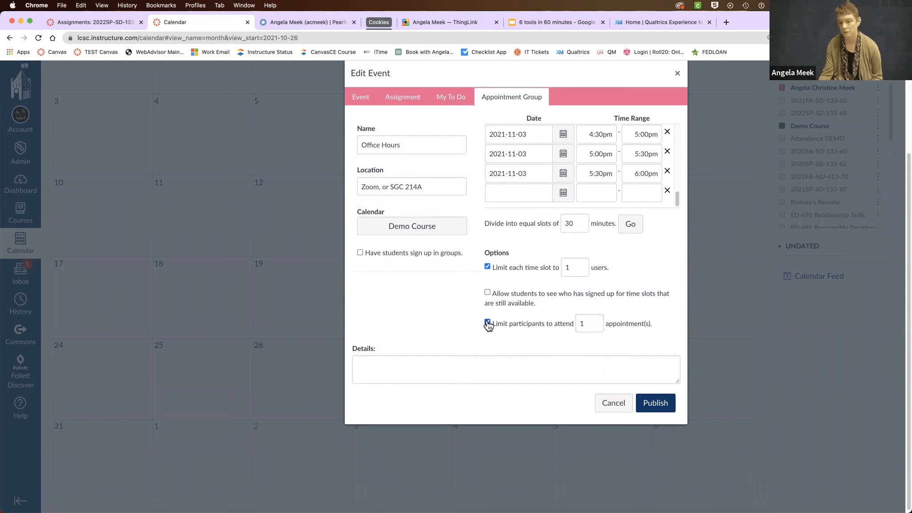
pyautogui.click(595, 322)
pyautogui.click(596, 321)
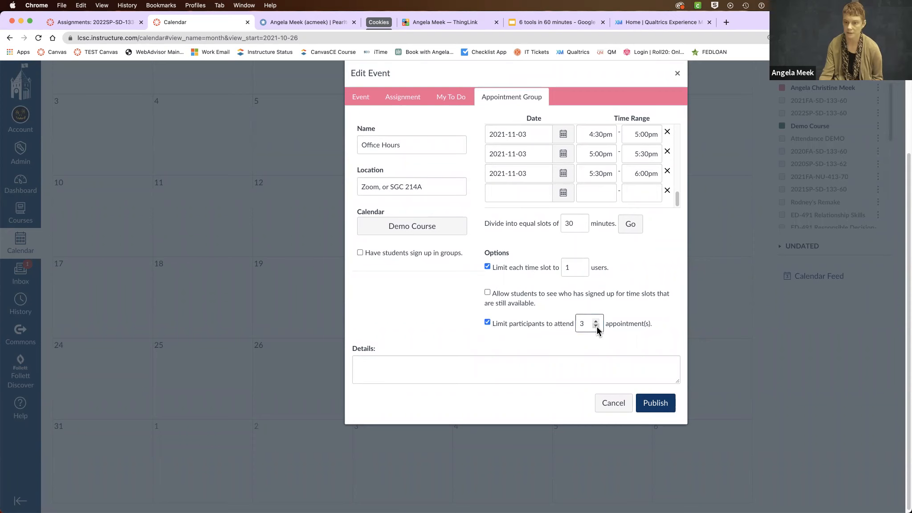
# Enter "Sign up to chat in my office!" as the details and publish the Office Hours appointment group.
pyautogui.click(424, 362)
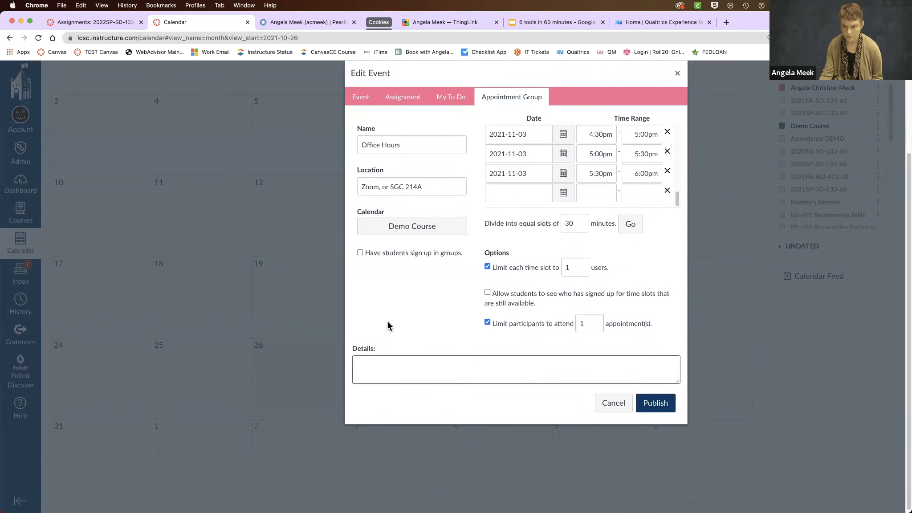
pyautogui.write('Si')
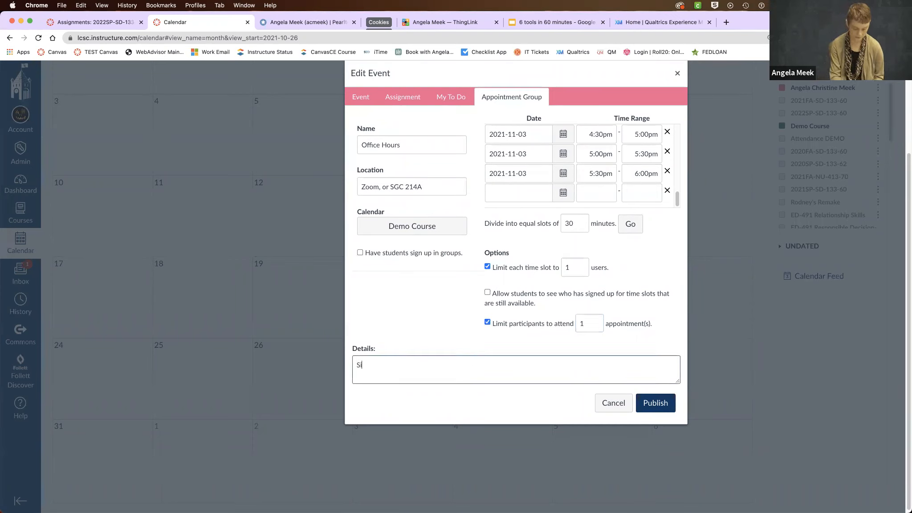
pyautogui.write('gn up to chat ')
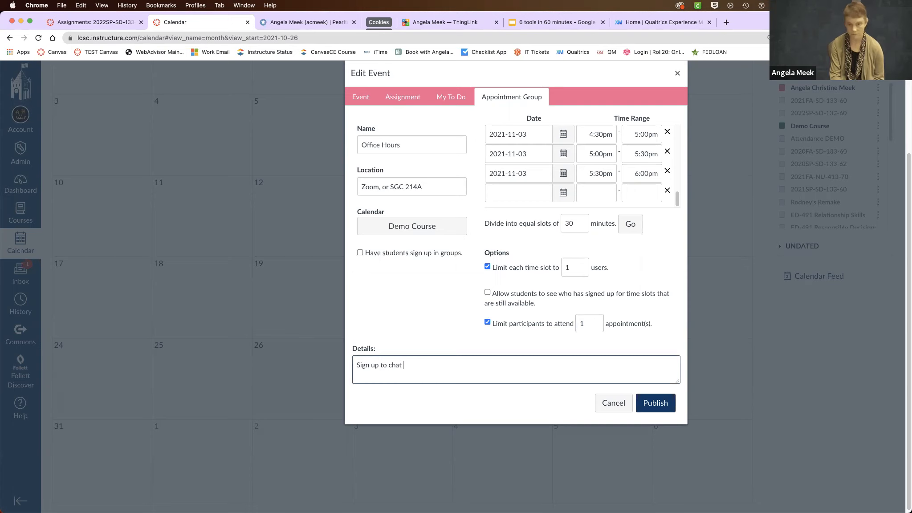
pyautogui.write('in my office')
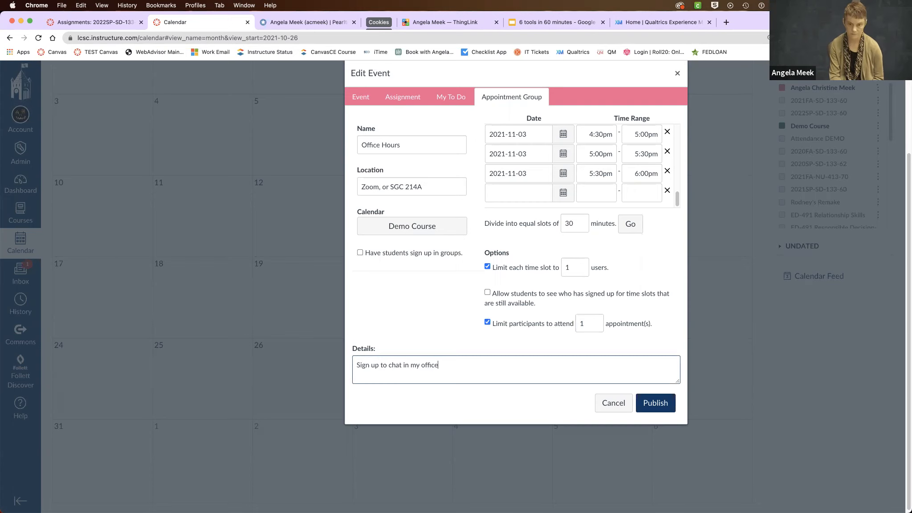
pyautogui.write('!')
pyautogui.scroll(2, 446, 378)
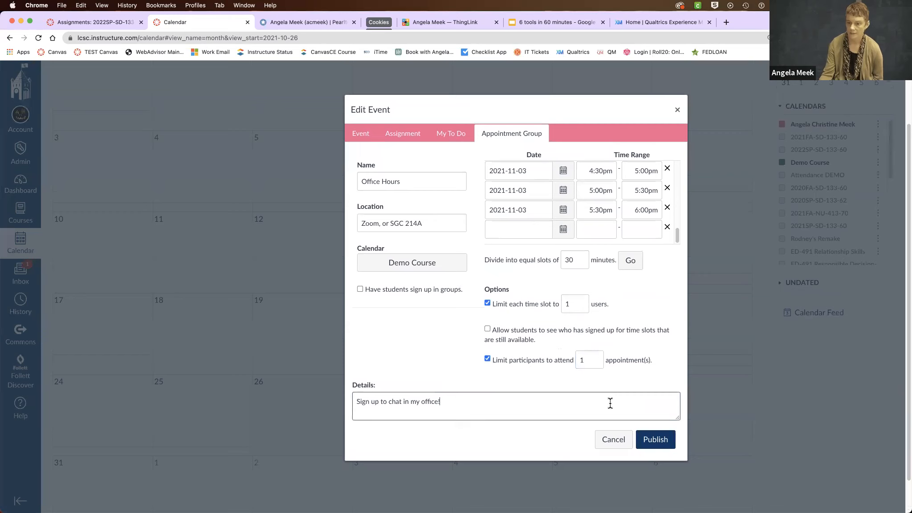
pyautogui.click(660, 446)
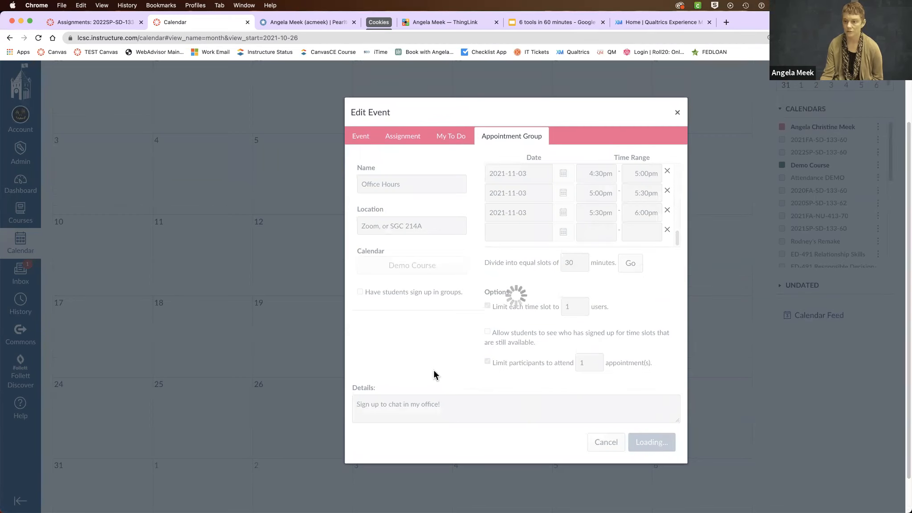
# Examine the appointment signups in the 2021FA-SD-133-60 calendar, and return to showing the Demo Course calendar instead.
pyautogui.scroll(-2, 434, 374)
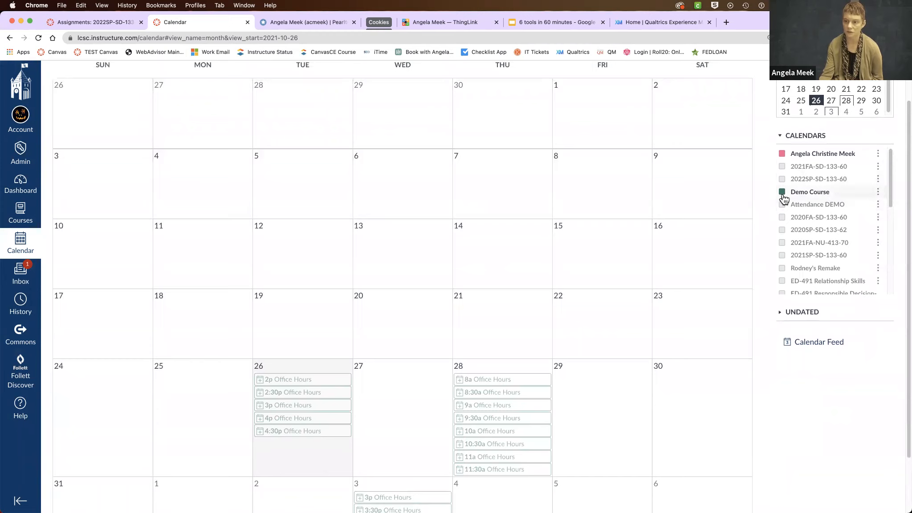
pyautogui.click(782, 167)
pyautogui.click(782, 240)
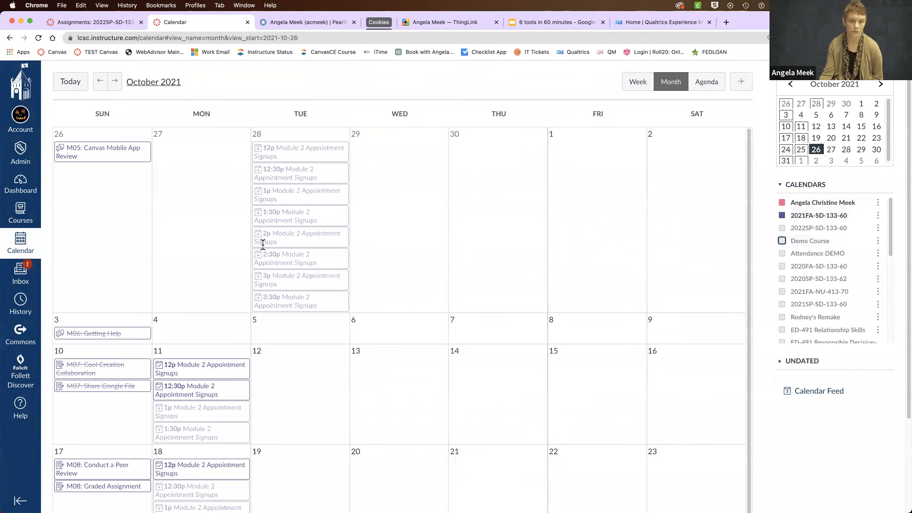
pyautogui.click(815, 240)
pyautogui.scroll(-4, 499, 312)
pyautogui.click(878, 241)
pyautogui.click(782, 215)
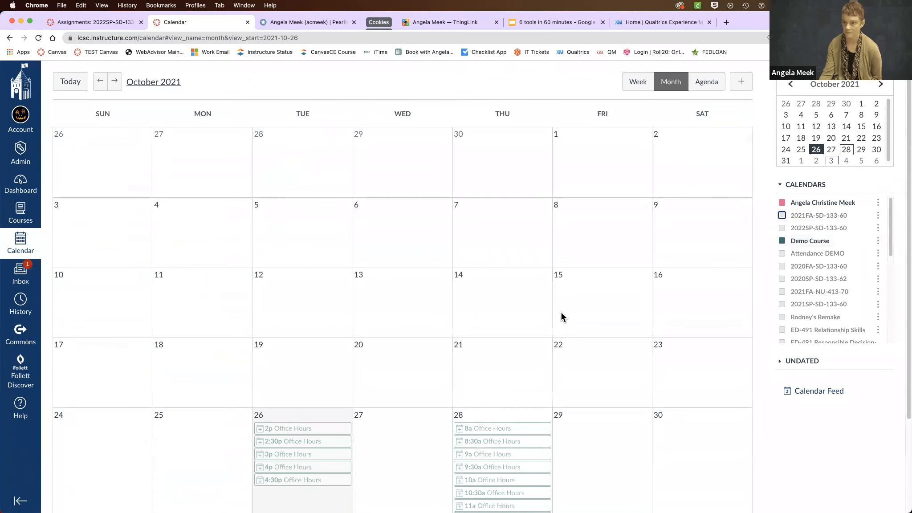
# Open the Office Hours appointment group for editing from its 8am slot on October 28.
pyautogui.scroll(-3, 572, 321)
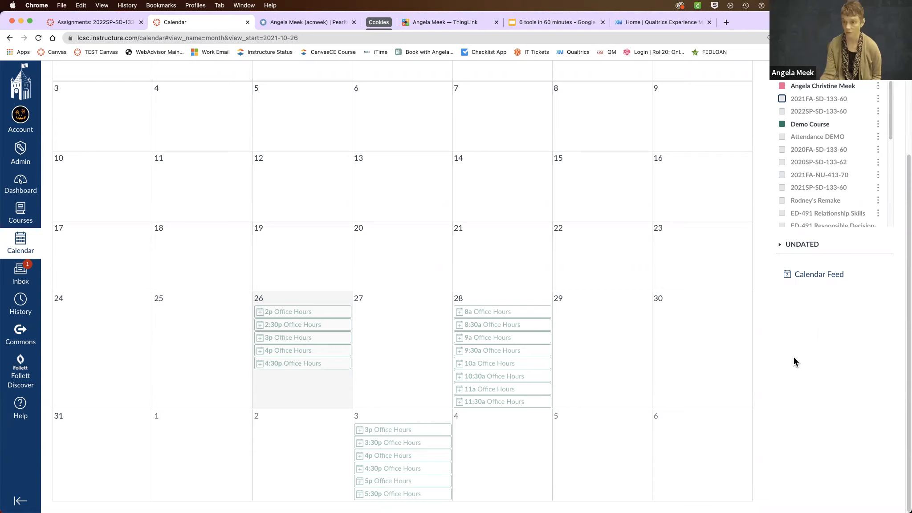
pyautogui.scroll(2, 794, 361)
pyautogui.scroll(-2, 526, 360)
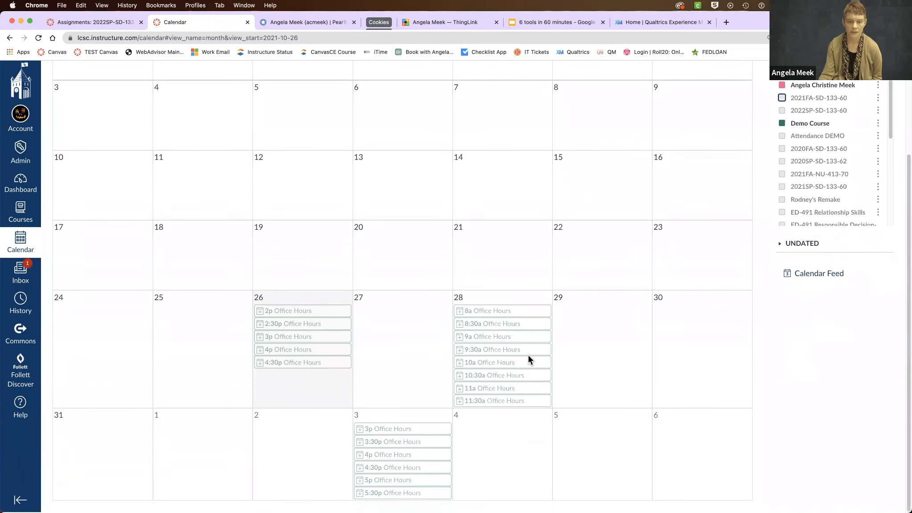
pyautogui.scroll(-1, 515, 344)
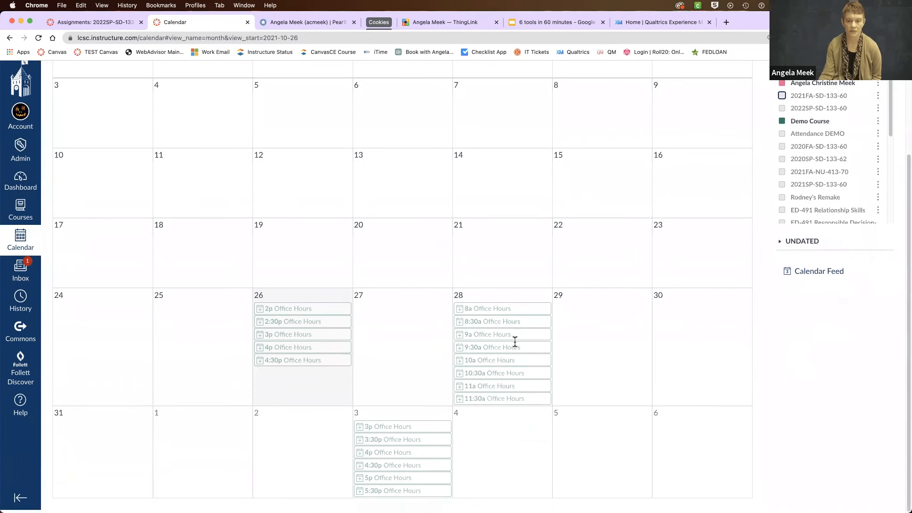
pyautogui.click(522, 312)
pyautogui.click(495, 289)
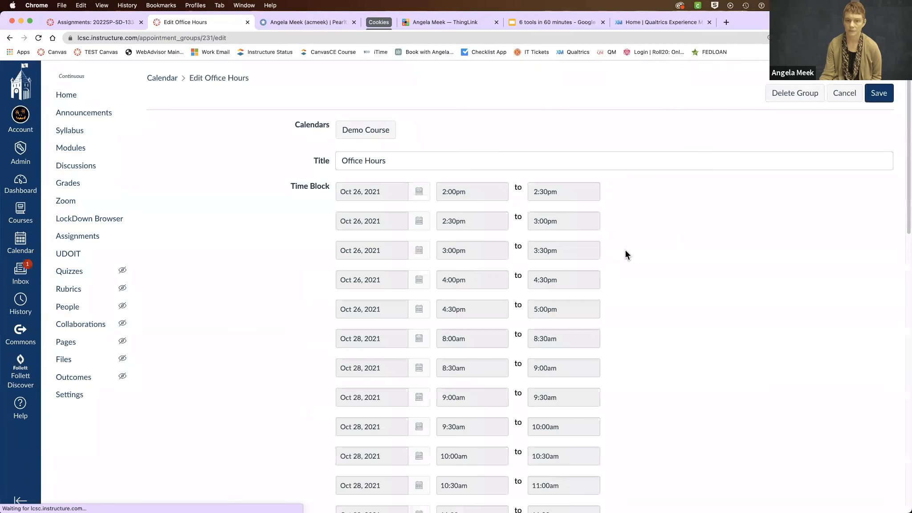
# Review the Office Hours group's time blocks, options and appointments, and delete the whole appointment group.
pyautogui.scroll(-5, 686, 191)
pyautogui.scroll(-10, 711, 196)
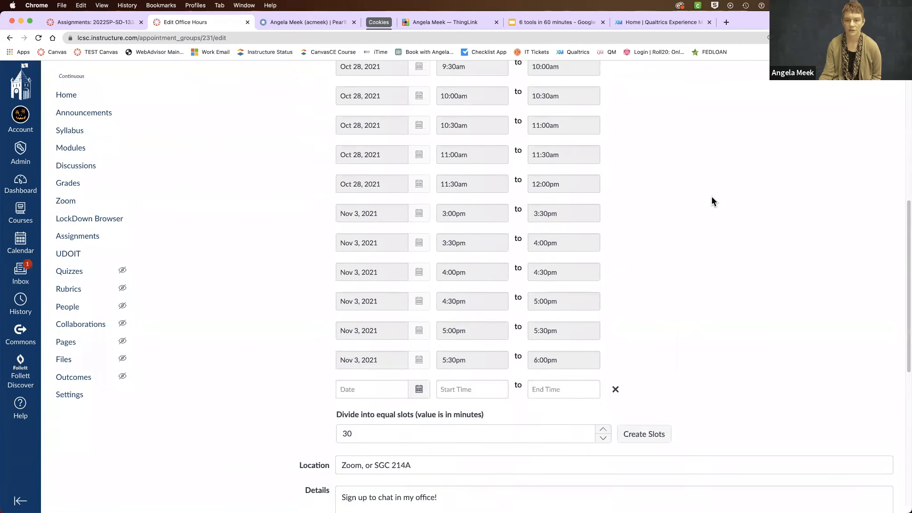
pyautogui.scroll(-1, 725, 404)
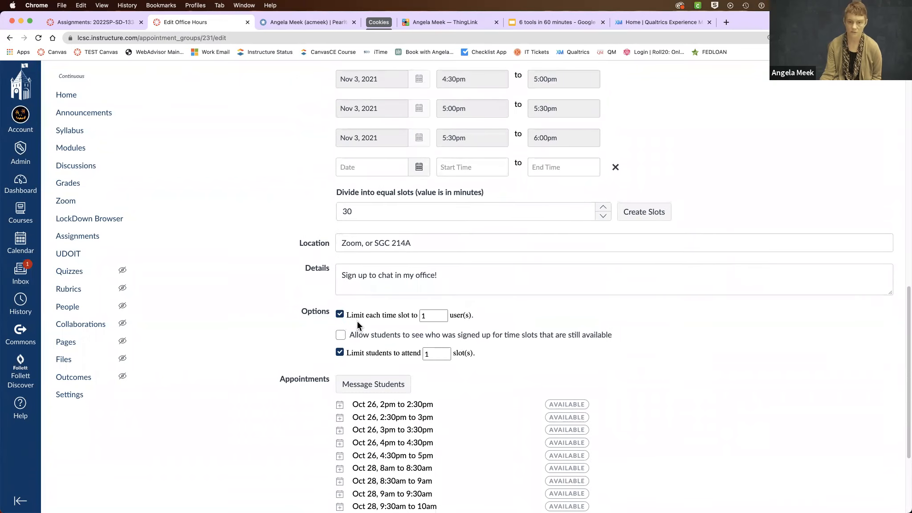
pyautogui.scroll(-4, 358, 320)
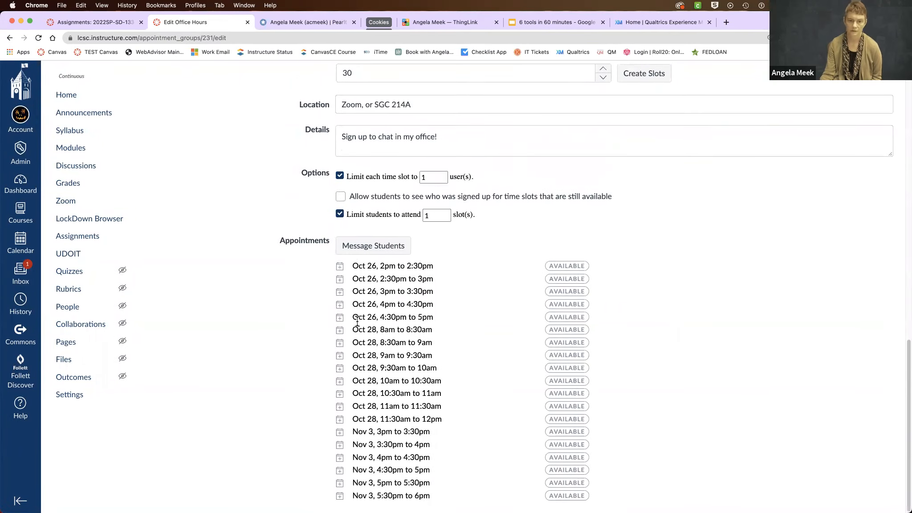
pyautogui.scroll(15, 407, 313)
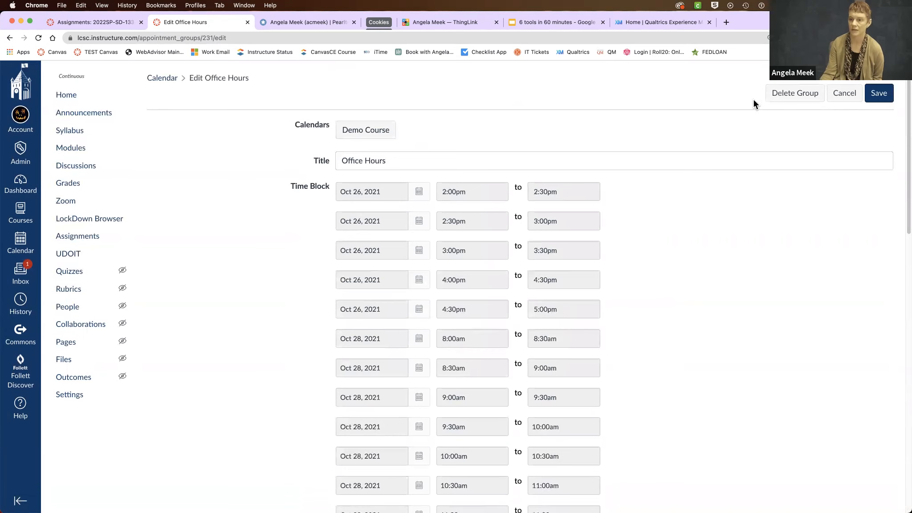
pyautogui.click(794, 98)
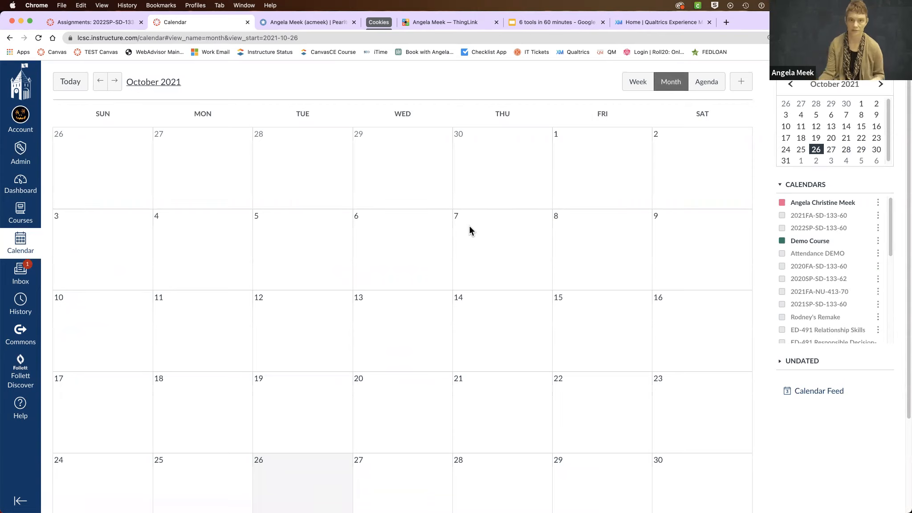
# Review the blank appointment group form for a new calendar event and close it without publishing.
pyautogui.scroll(-1, 760, 241)
pyautogui.scroll(1, 759, 239)
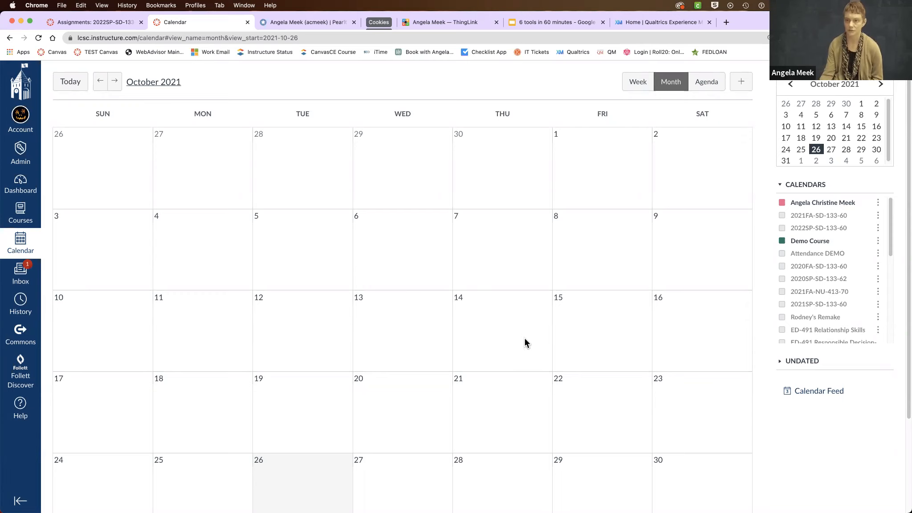
pyautogui.click(746, 84)
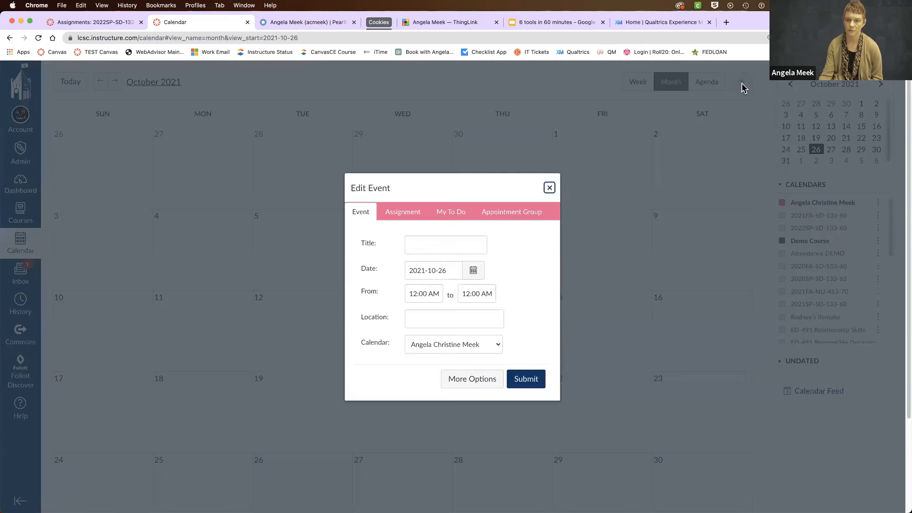
pyautogui.click(510, 213)
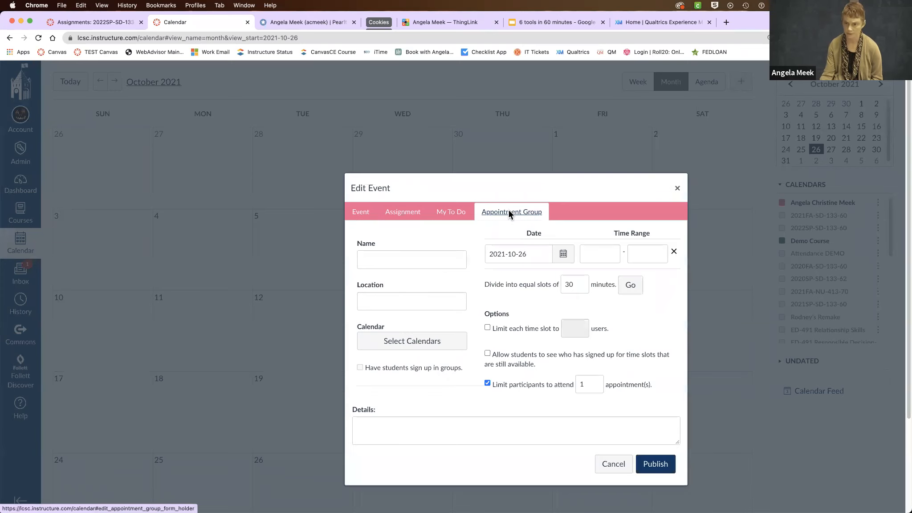
pyautogui.click(677, 189)
# Open the Demo Course from the dashboard and collapse its expanded modules.
pyautogui.click(20, 184)
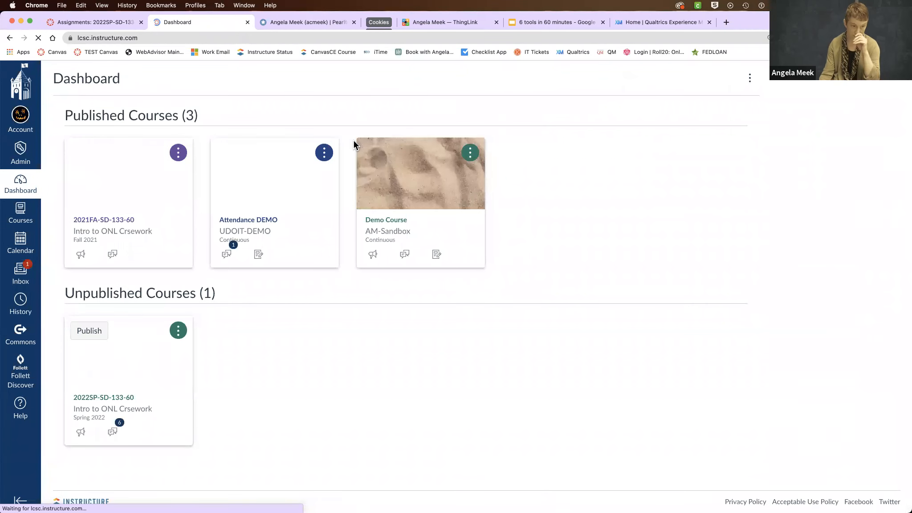
pyautogui.click(372, 227)
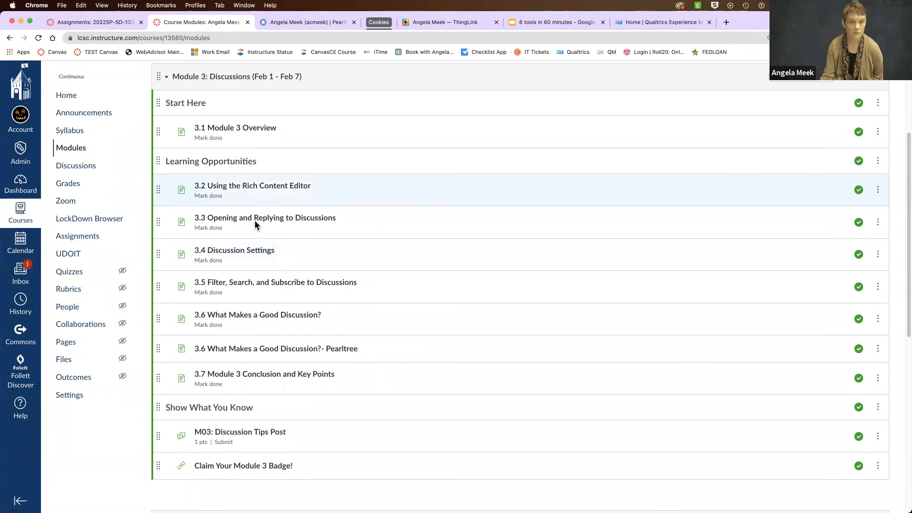
pyautogui.scroll(2, 335, 242)
pyautogui.scroll(-3, 336, 242)
pyautogui.scroll(3, 335, 244)
pyautogui.scroll(-1, 265, 138)
pyautogui.click(243, 99)
pyautogui.scroll(3, 281, 167)
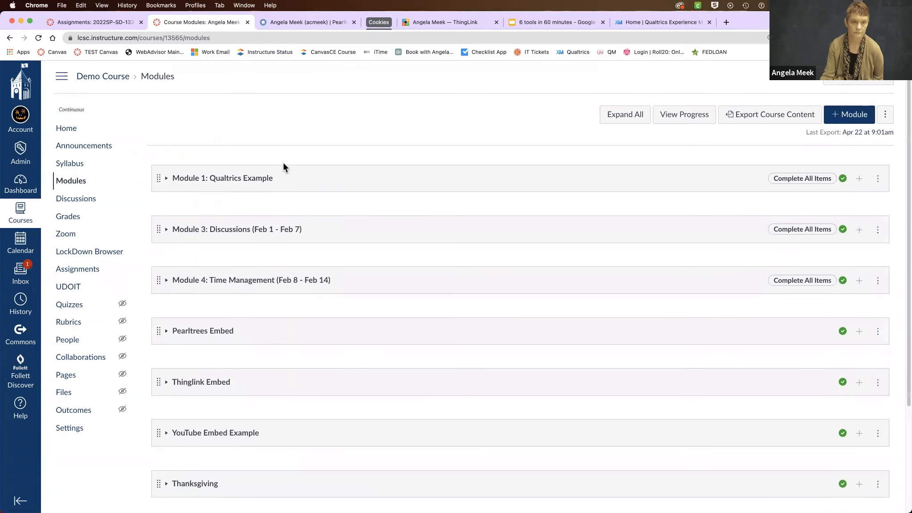
# Expand Module 1: Qualtrics Example and open the 1.2 Dashboard Views - QUALTRICS page at its embedded "Try it!" survey.
pyautogui.click(447, 177)
pyautogui.scroll(-2, 363, 124)
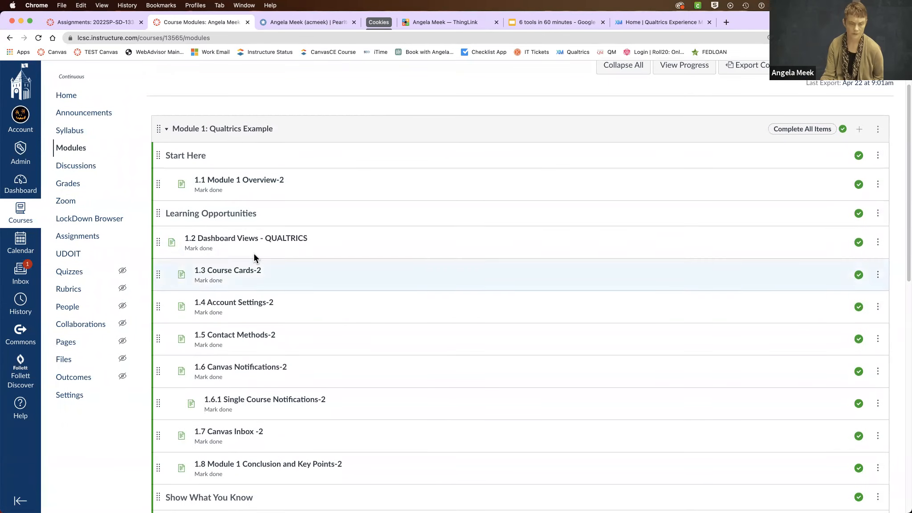
pyautogui.click(232, 241)
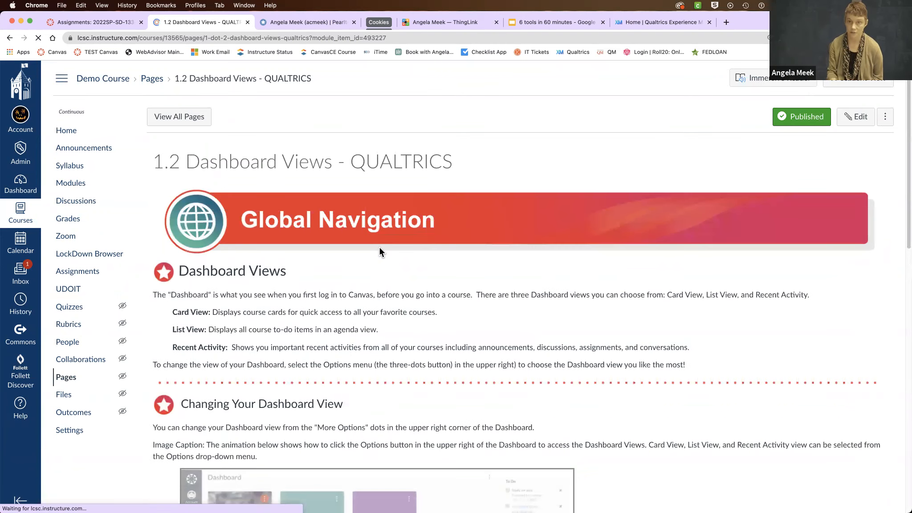
pyautogui.scroll(-15, 614, 274)
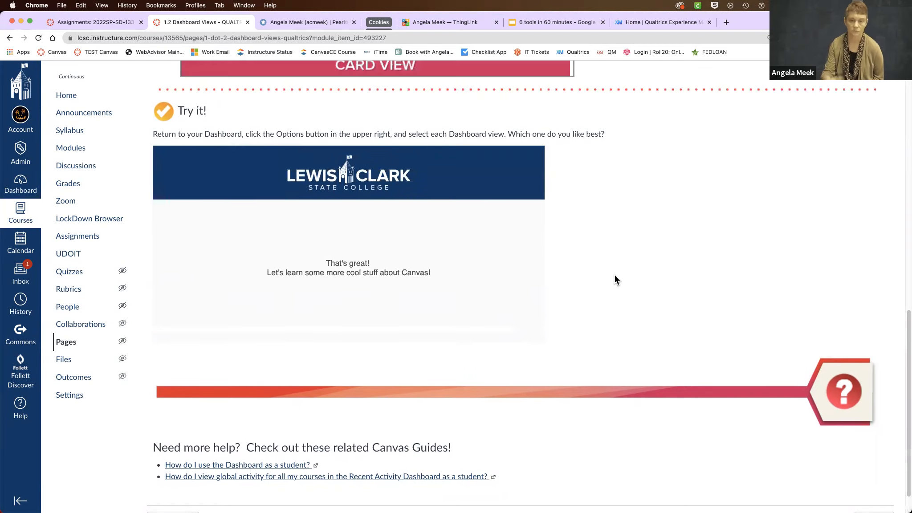
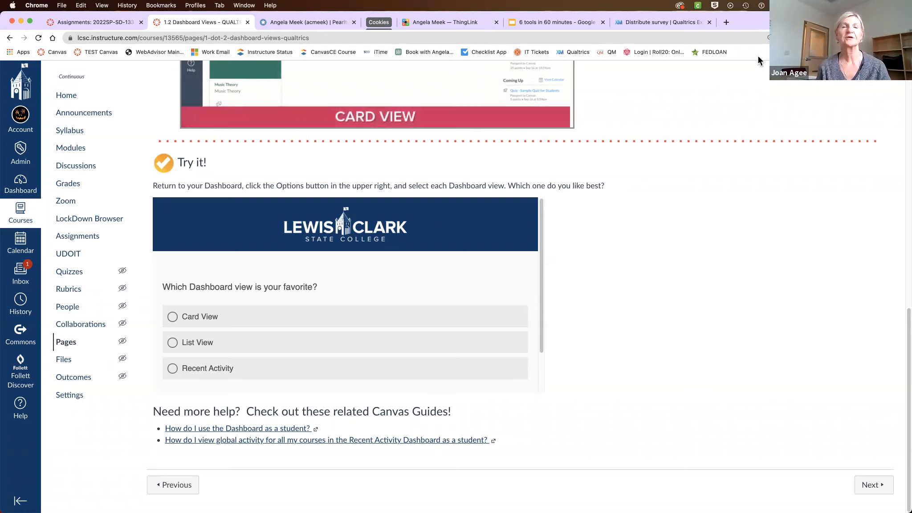
# Open the Qualtrics home page in a new browser tab, look over the active surveys, and close that tab.
pyautogui.click(726, 22)
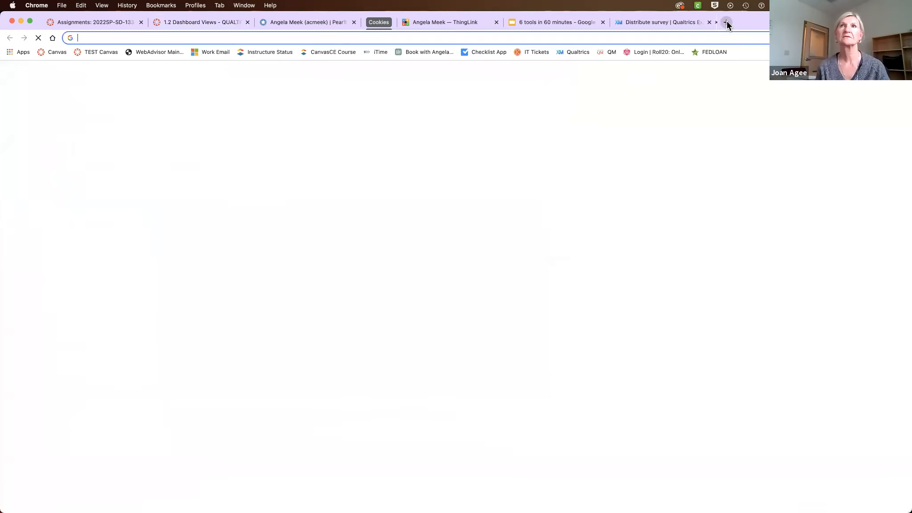
pyautogui.click(564, 53)
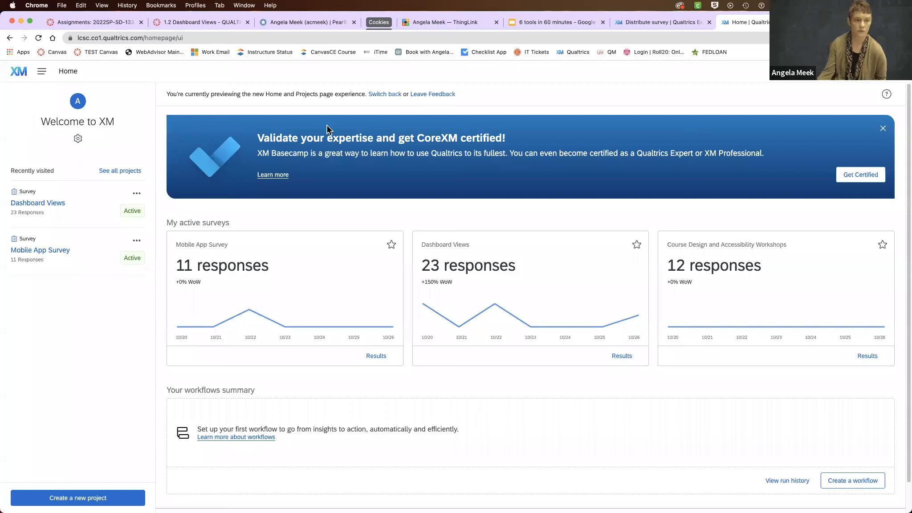
pyautogui.click(20, 71)
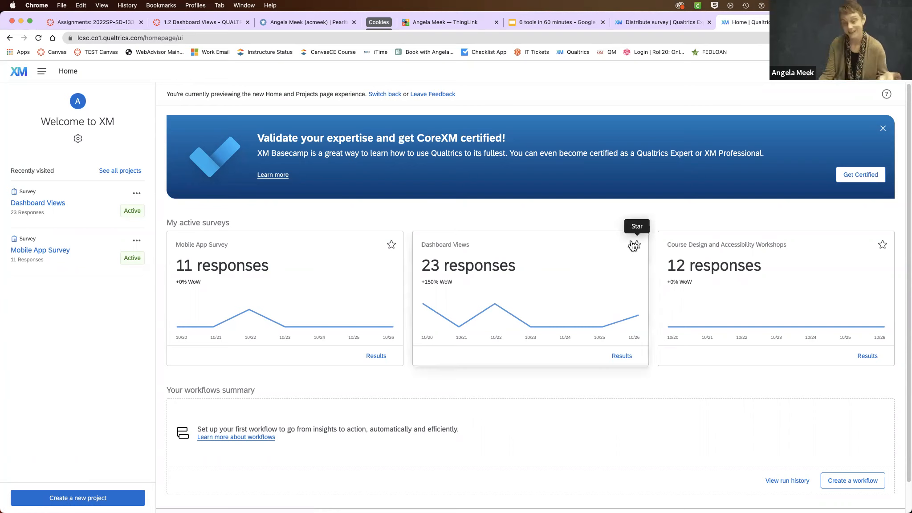
pyautogui.press('super+w')
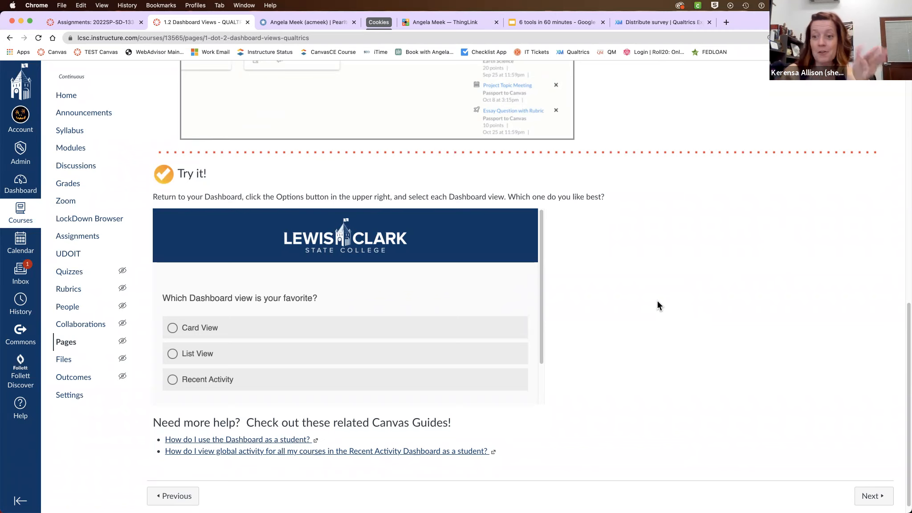
pyautogui.scroll(-1, 657, 301)
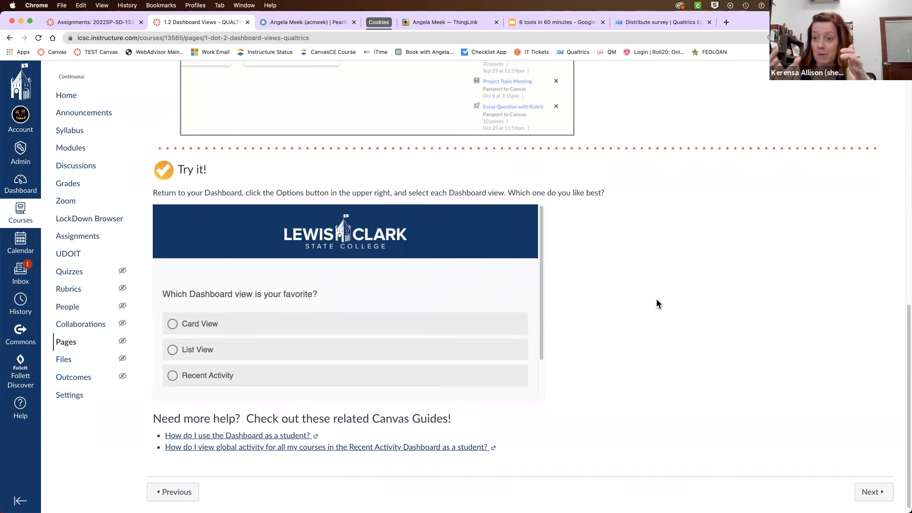
pyautogui.scroll(-1, 656, 300)
pyautogui.scroll(2, 658, 299)
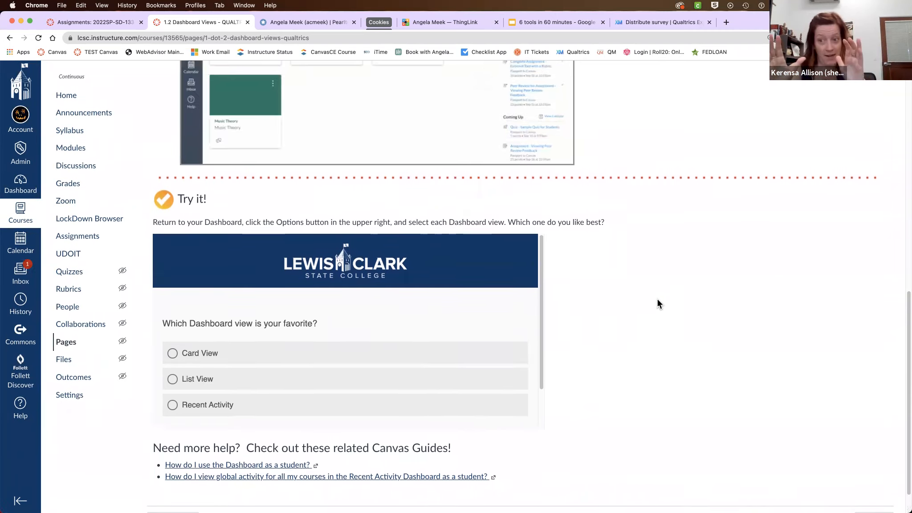
pyautogui.scroll(-2, 658, 299)
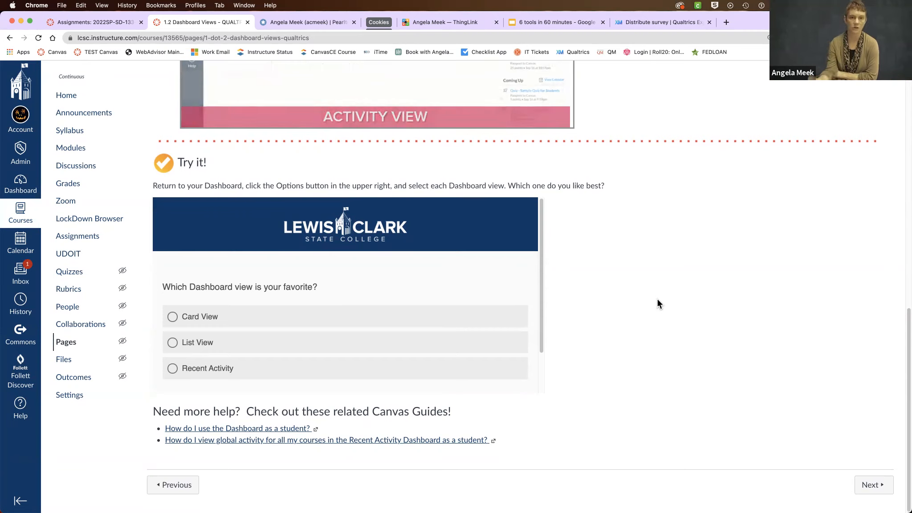
# Switch to the Qualtrics survey, return to the home page, and review the project actions available for the Dashboard Views survey.
pyautogui.click(660, 23)
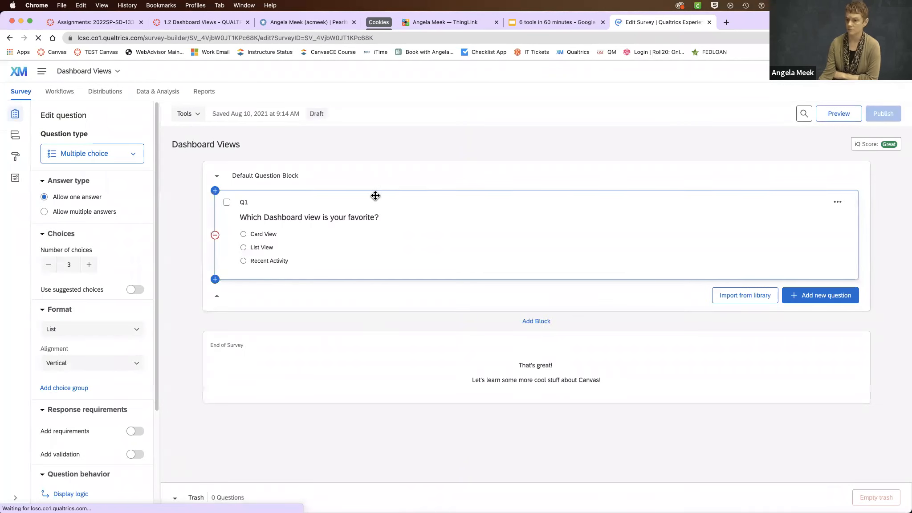
pyautogui.click(21, 76)
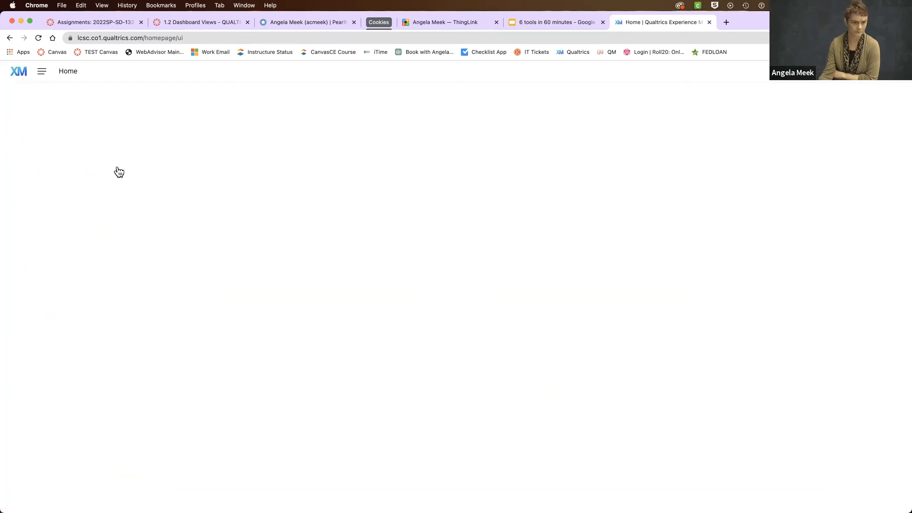
pyautogui.click(134, 195)
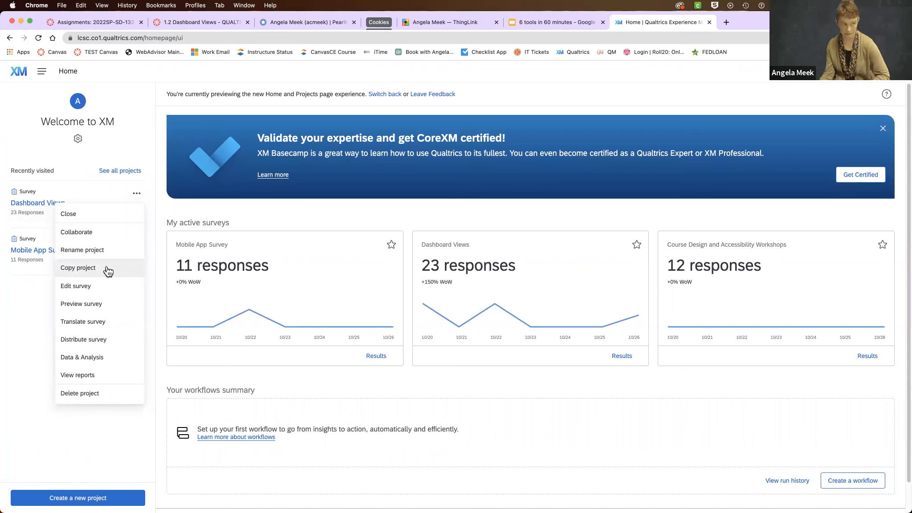
pyautogui.click(31, 306)
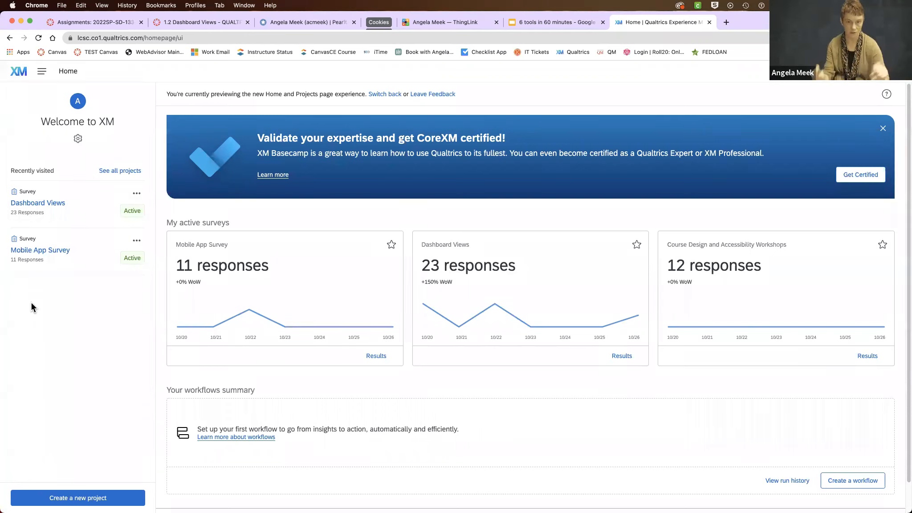
# Return to the 1.2 Dashboard Views - QUALTRICS page in Canvas and open its HTML source for editing at the survey iframe.
pyautogui.click(214, 22)
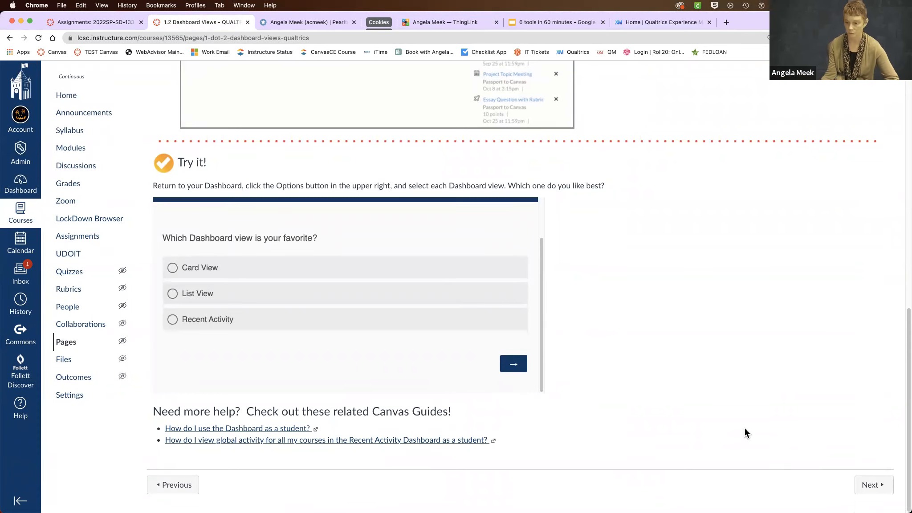
pyautogui.scroll(7, 590, 350)
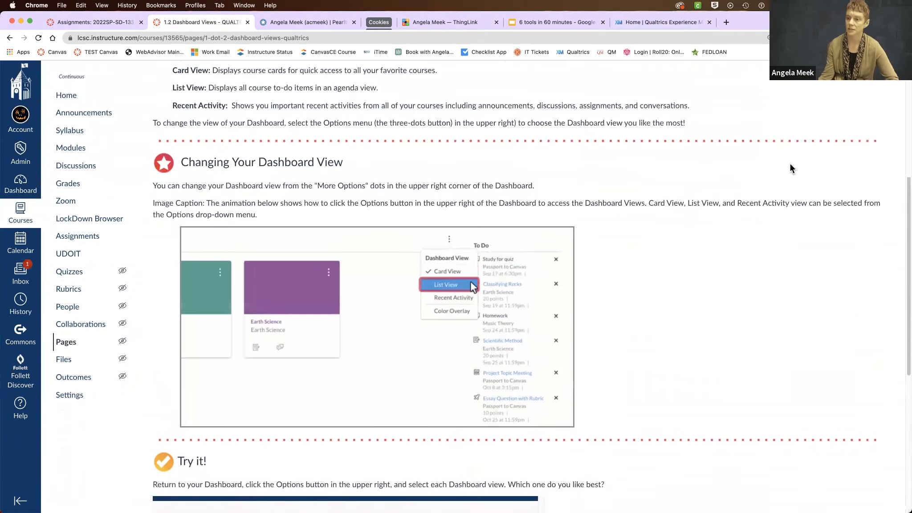
pyautogui.scroll(5, 789, 163)
pyautogui.click(856, 117)
pyautogui.click(850, 353)
pyautogui.scroll(-5, 518, 268)
pyautogui.click(517, 282)
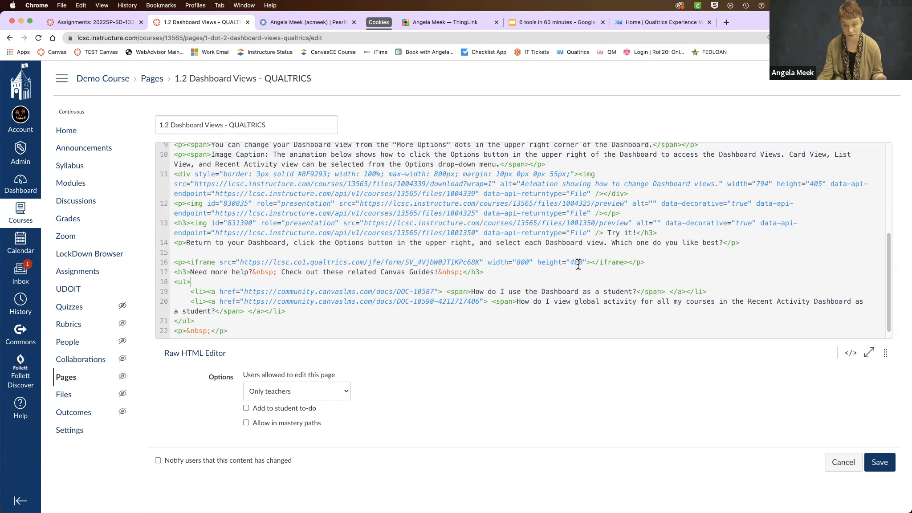
# Set the survey iframe's height to 600 in the HTML and return to the visual editor.
pyautogui.moveTo(571, 262); pyautogui.dragTo(581, 263)
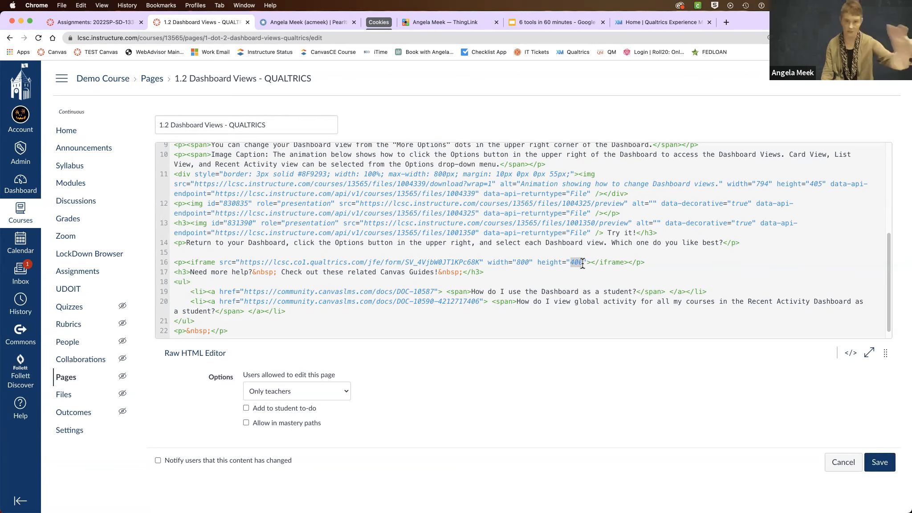
pyautogui.write('600')
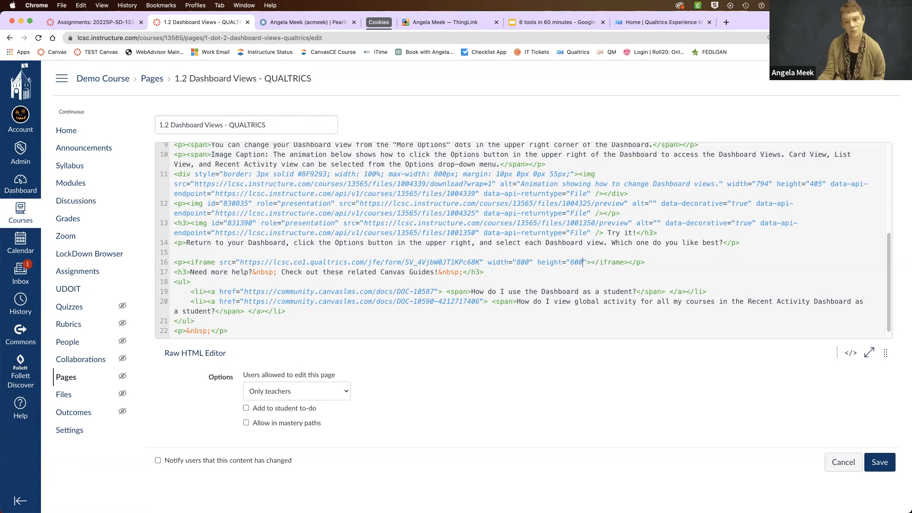
pyautogui.click(851, 353)
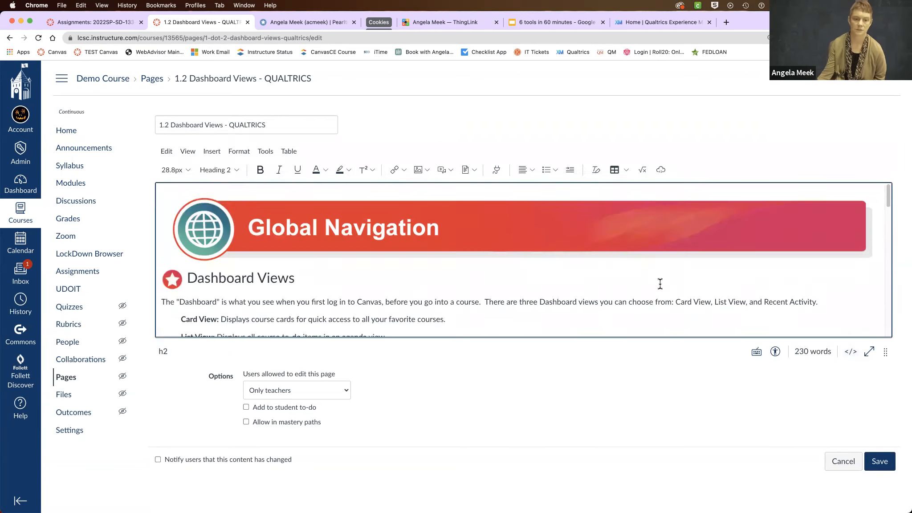
# Enlarge the page's editing area and check how the embedded survey fits within its resized frame.
pyautogui.scroll(-4, 660, 283)
pyautogui.moveTo(886, 352); pyautogui.dragTo(885, 450)
pyautogui.scroll(-2, 286, 372)
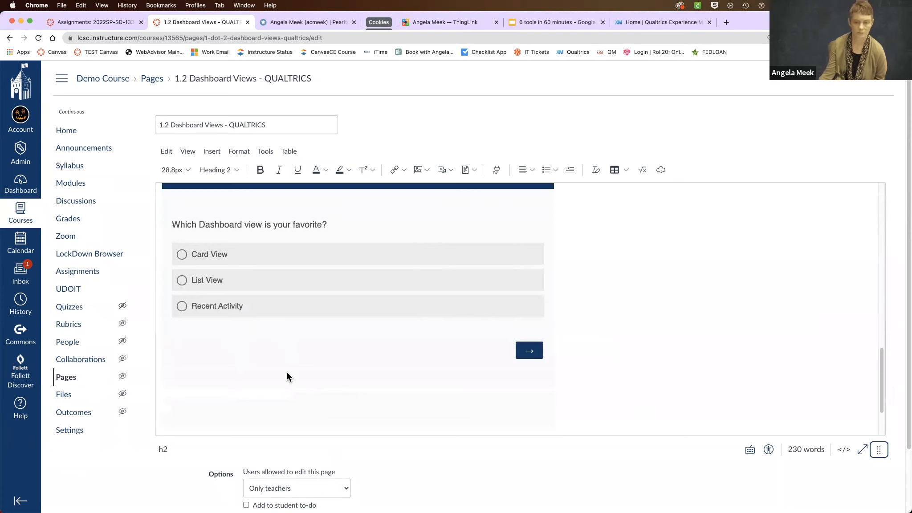
pyautogui.scroll(-1, 287, 369)
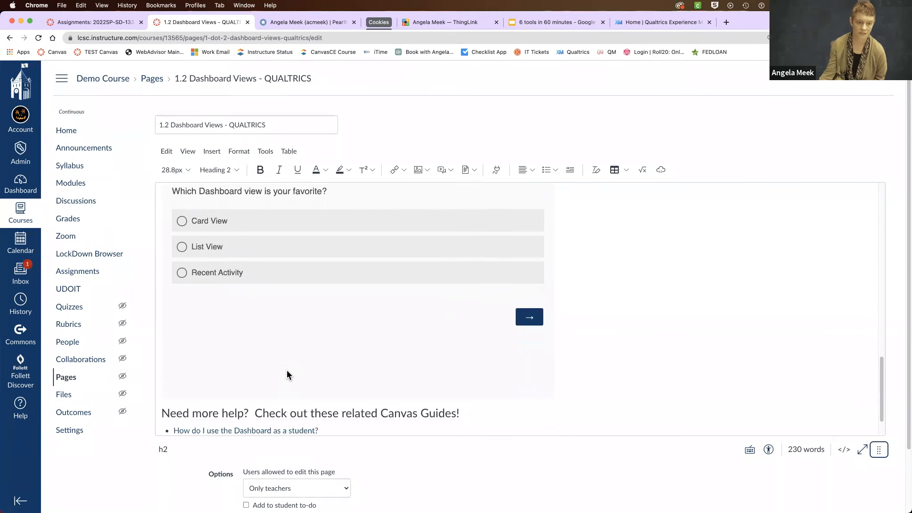
pyautogui.scroll(3, 287, 371)
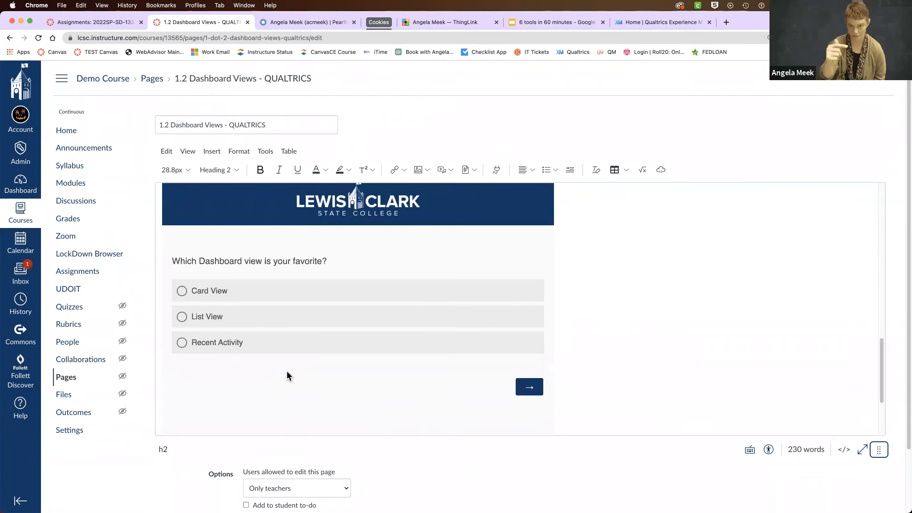
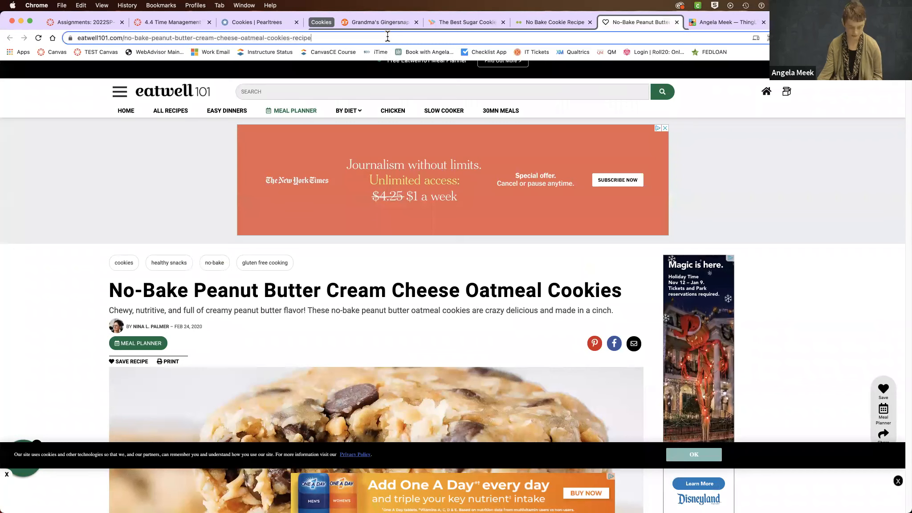
# Switch from the No-Bake Peanut Butter recipe page to the Cookies collection in Pearltrees and review the collection's editing options.
pyautogui.scroll(-5, 526, 318)
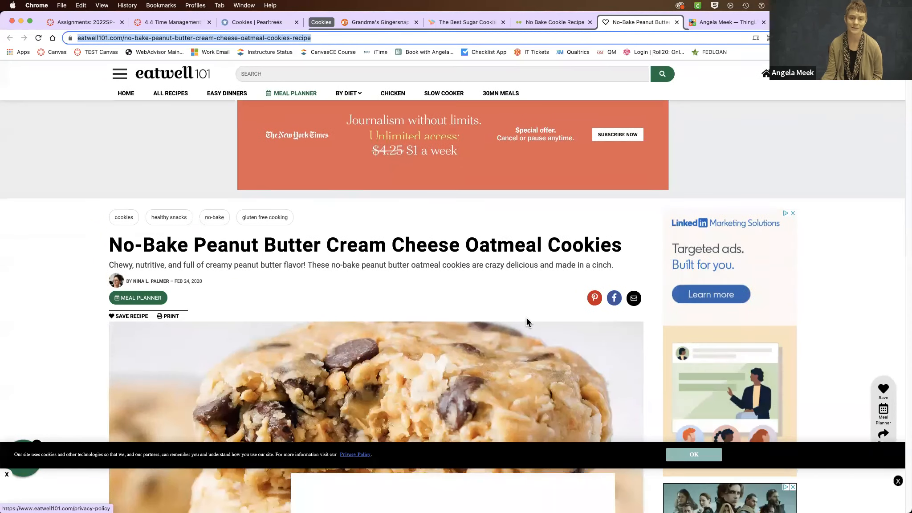
pyautogui.scroll(6, 526, 321)
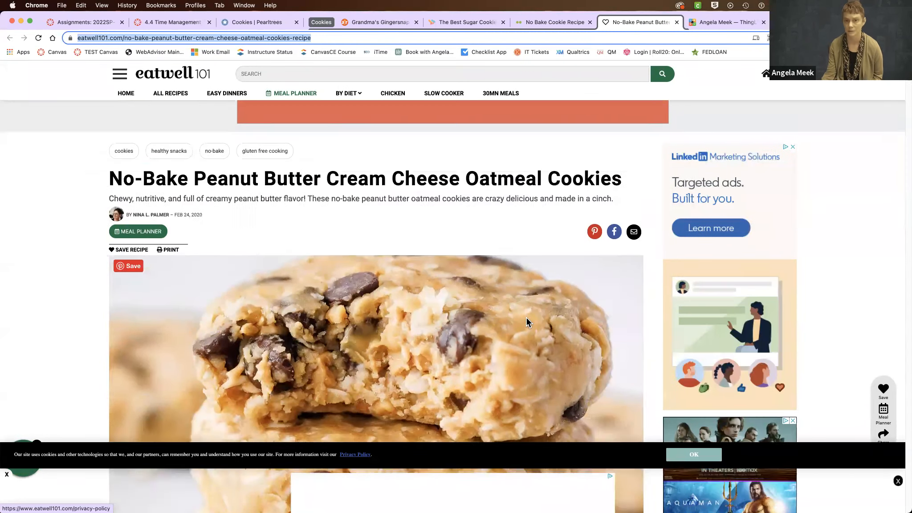
pyautogui.click(257, 22)
pyautogui.click(271, 148)
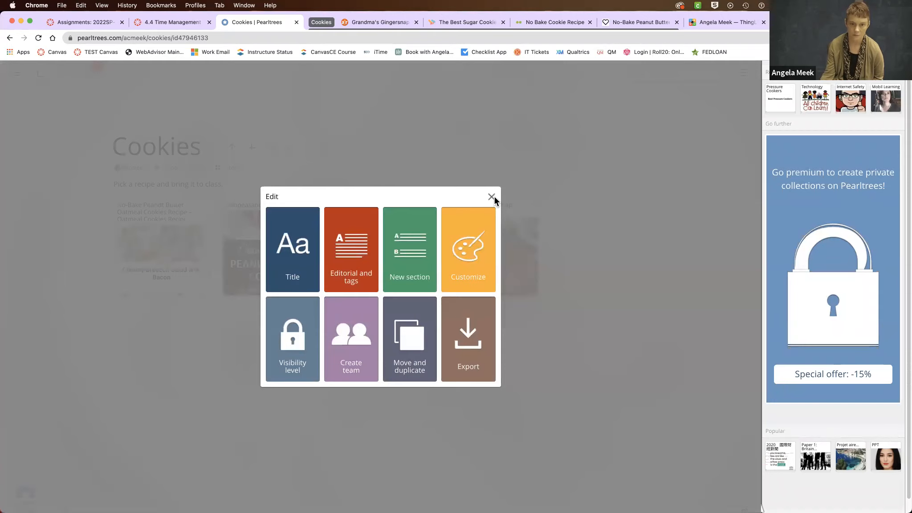
pyautogui.click(493, 196)
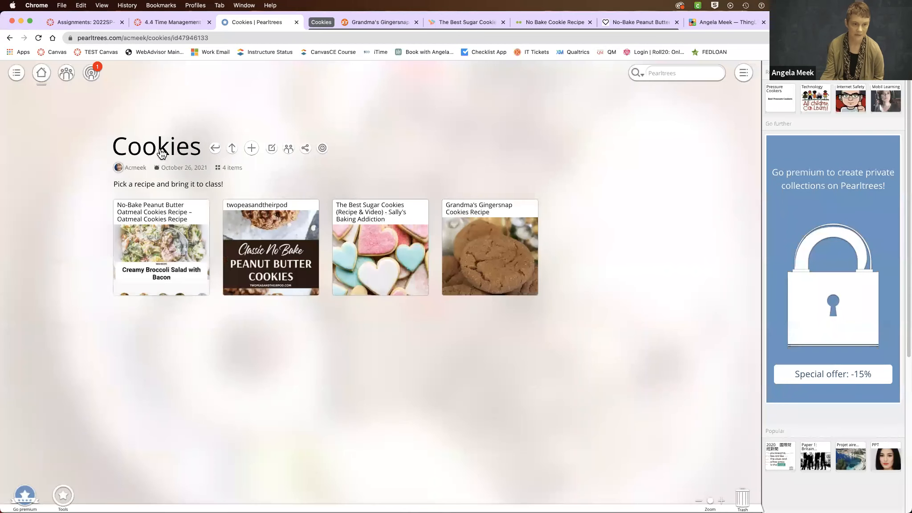
# Add a new section named Baked to the Cookies collection.
pyautogui.click(272, 148)
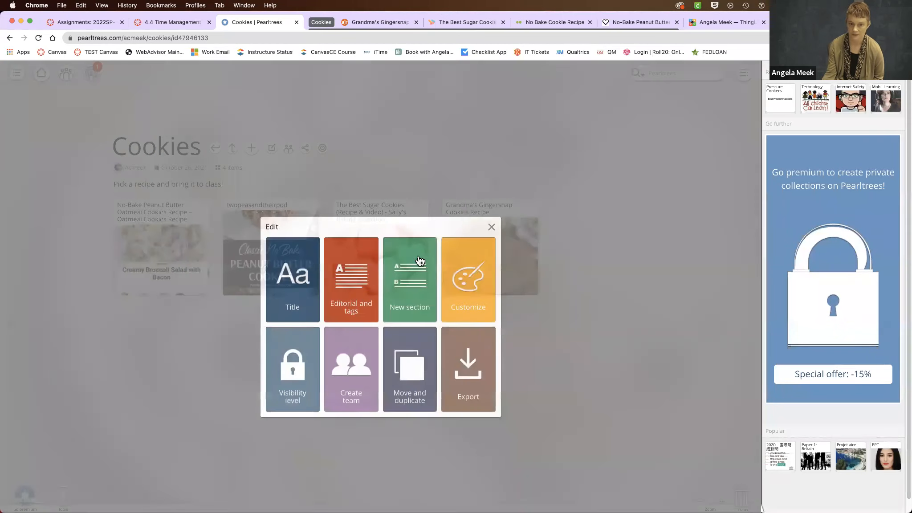
pyautogui.click(410, 257)
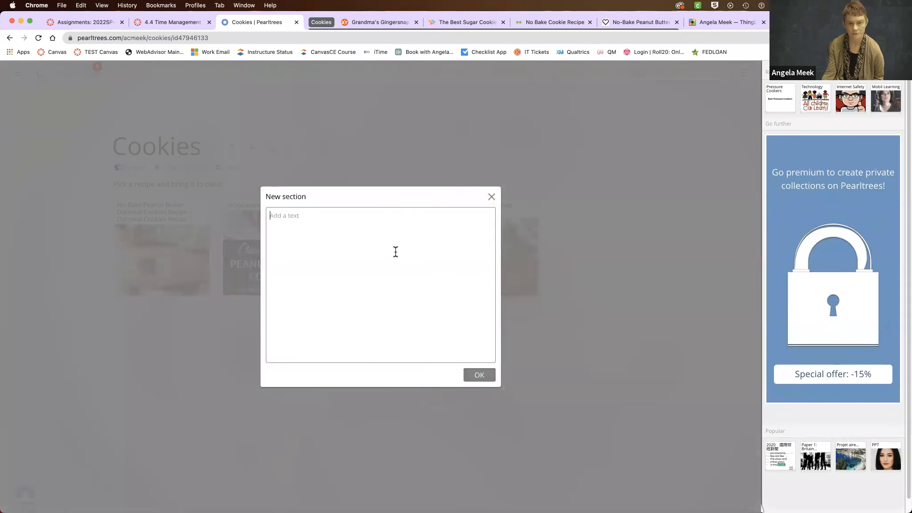
pyautogui.write('Baked')
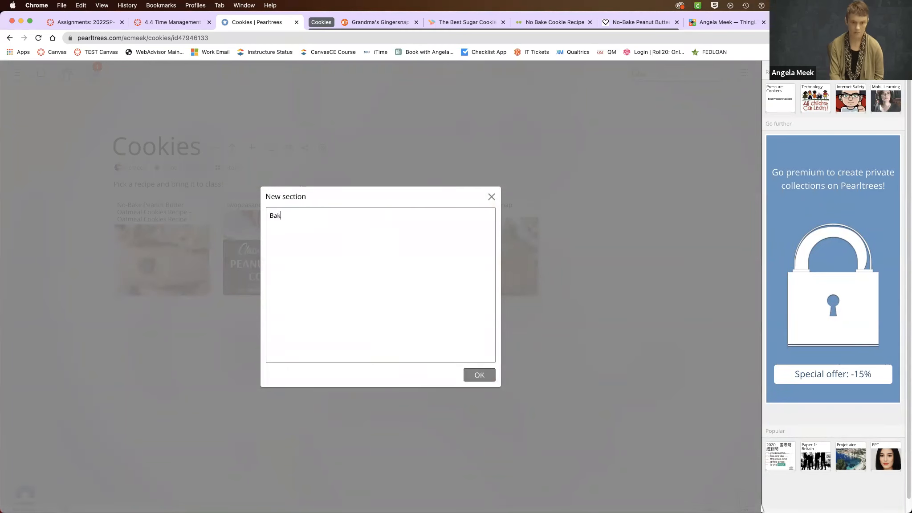
pyautogui.click(480, 374)
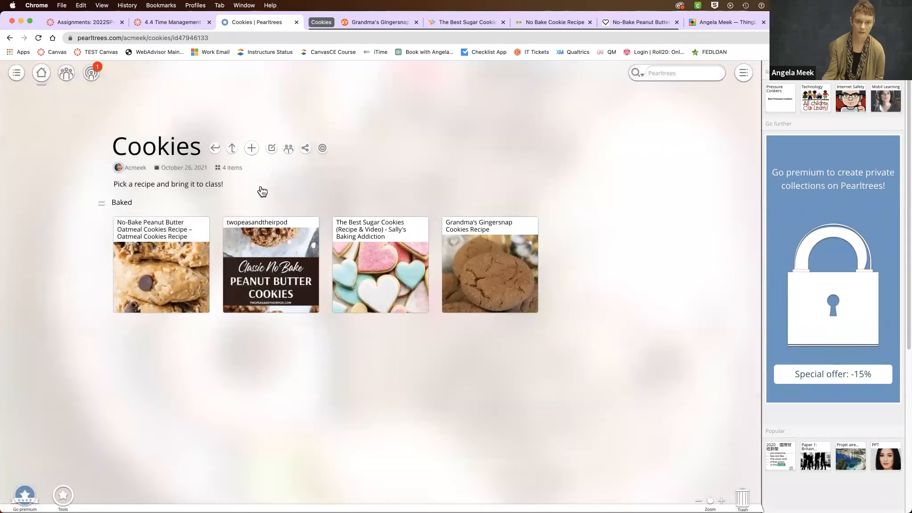
# Add a second section named No Bake to the Cookies collection.
pyautogui.click(272, 151)
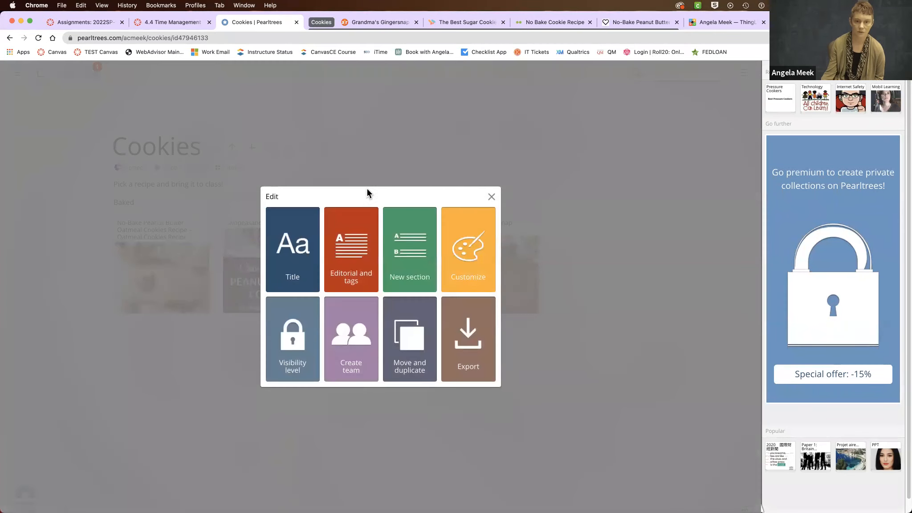
pyautogui.click(396, 227)
pyautogui.write('No Bake')
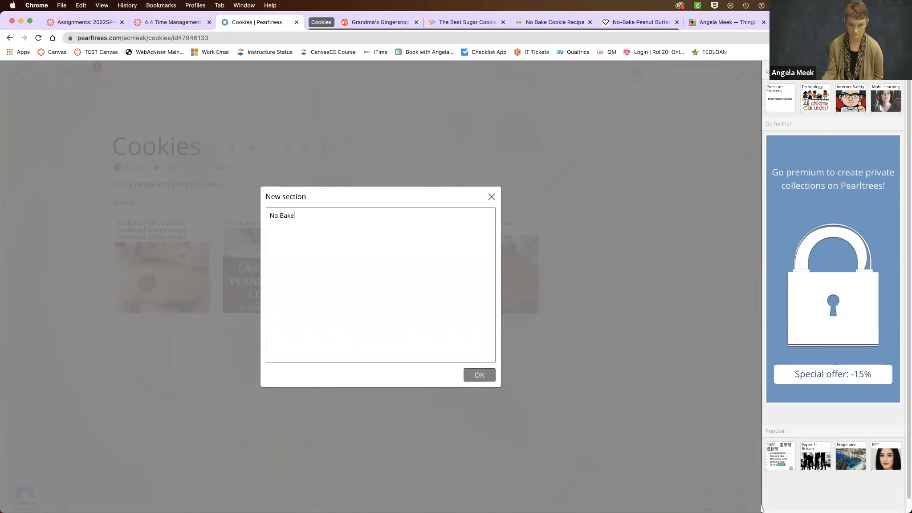
pyautogui.click(473, 375)
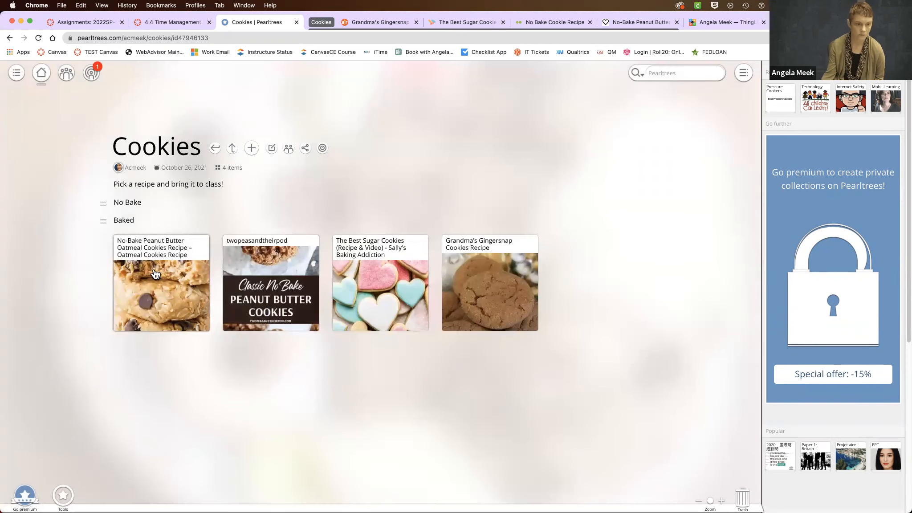
# Move the No-Bake Peanut Butter Oatmeal and twopeasandtheirpod recipes into the No Bake section, keeping the sugar and gingersnap recipes under Baked.
pyautogui.moveTo(140, 236); pyautogui.dragTo(144, 213)
pyautogui.moveTo(158, 385); pyautogui.dragTo(263, 262)
pyautogui.scroll(-1, 419, 350)
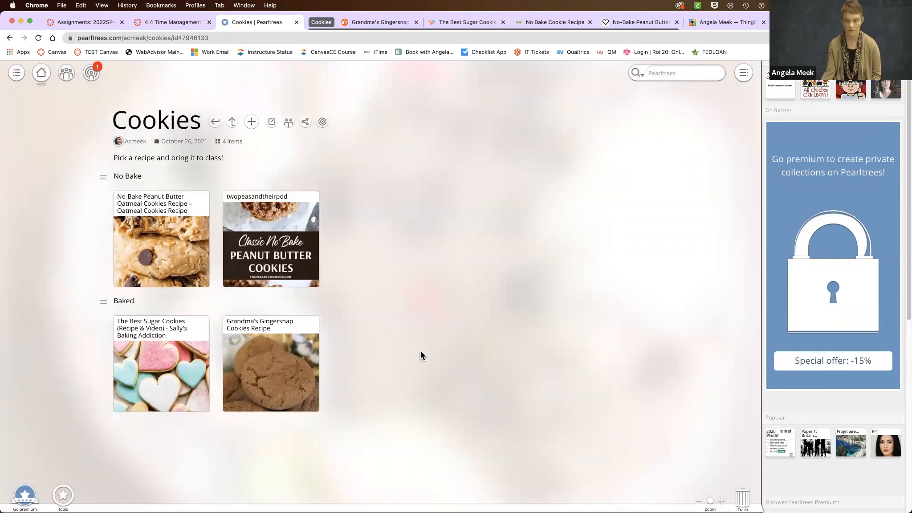
pyautogui.scroll(1, 421, 355)
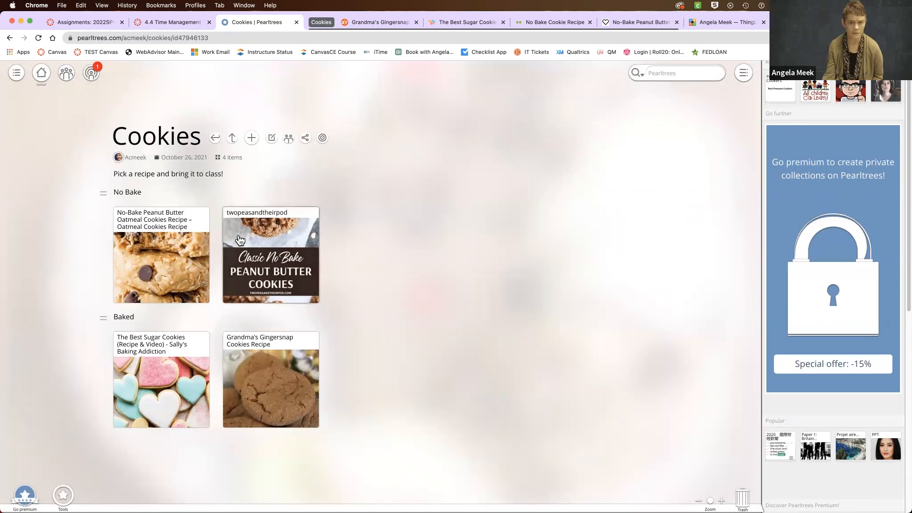
pyautogui.moveTo(241, 241)
pyautogui.mouseDown()
pyautogui.moveTo(510, 248)
pyautogui.moveTo(743, 498)
pyautogui.moveTo(549, 243)
pyautogui.moveTo(247, 242)
pyautogui.mouseUp()
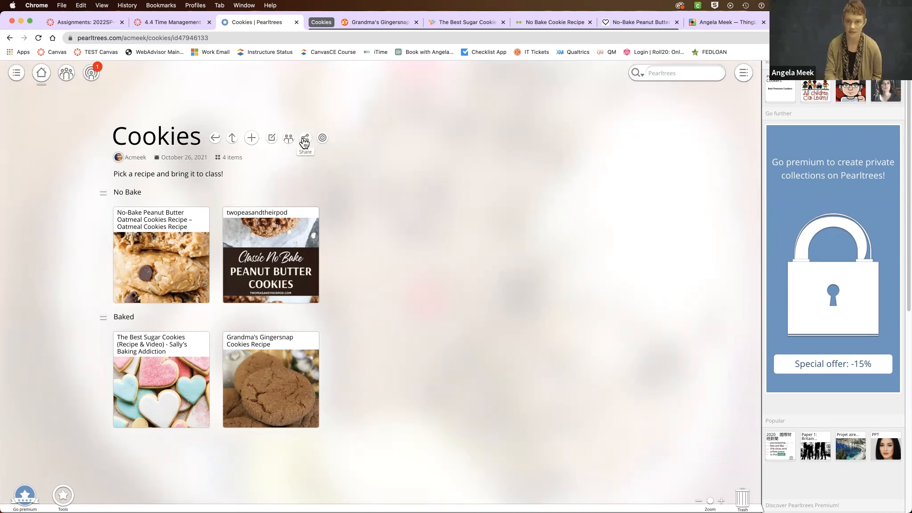
# Generate the Cookies collection's embed code at 560x413 and copy it.
pyautogui.scroll(-1, 304, 141)
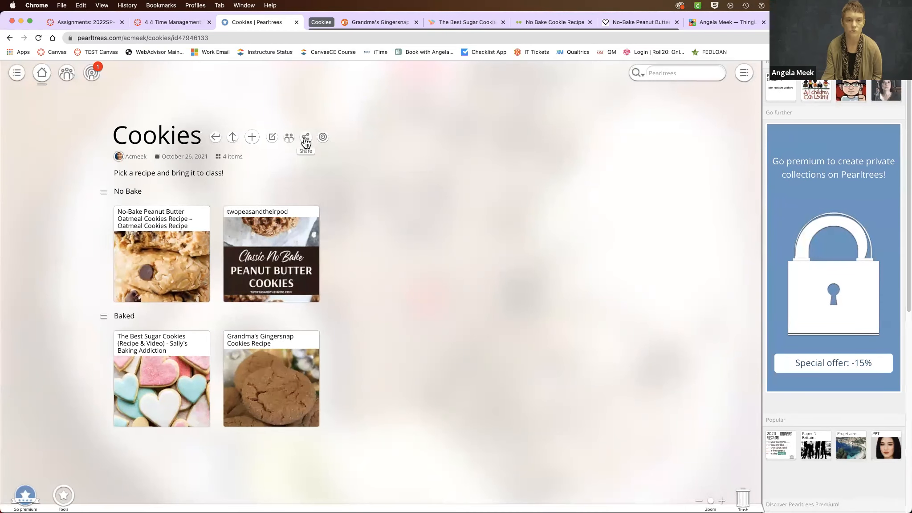
pyautogui.click(305, 136)
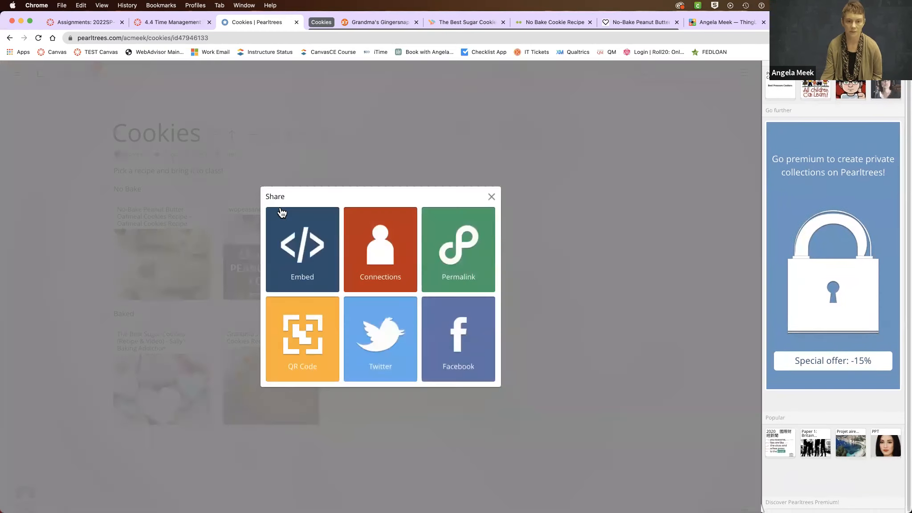
pyautogui.click(302, 249)
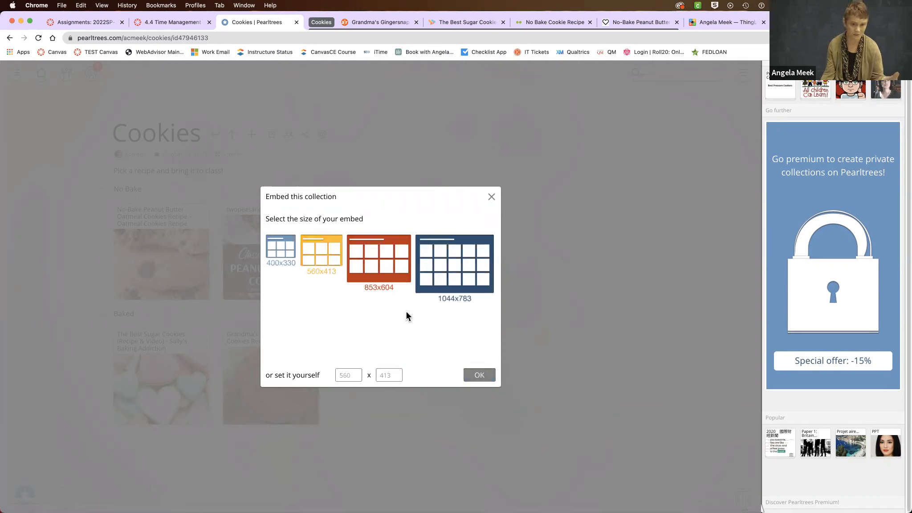
pyautogui.click(322, 258)
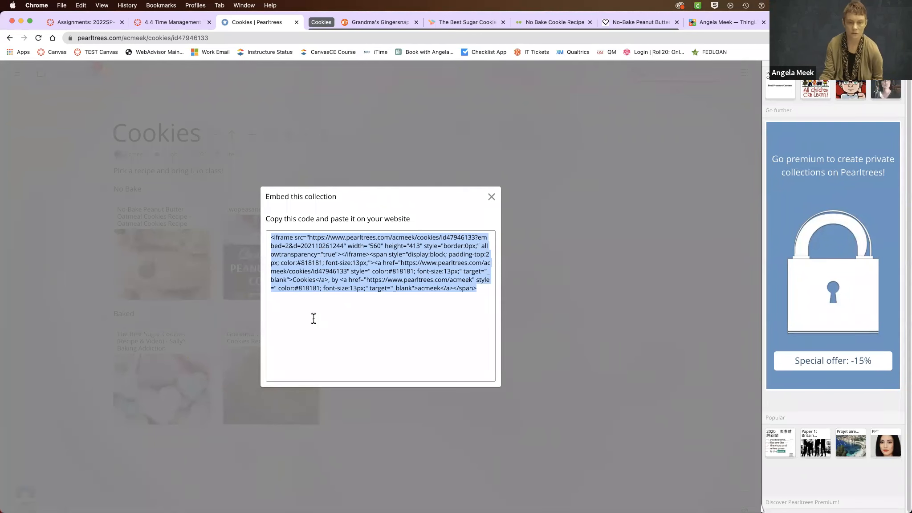
pyautogui.rightClick(334, 270)
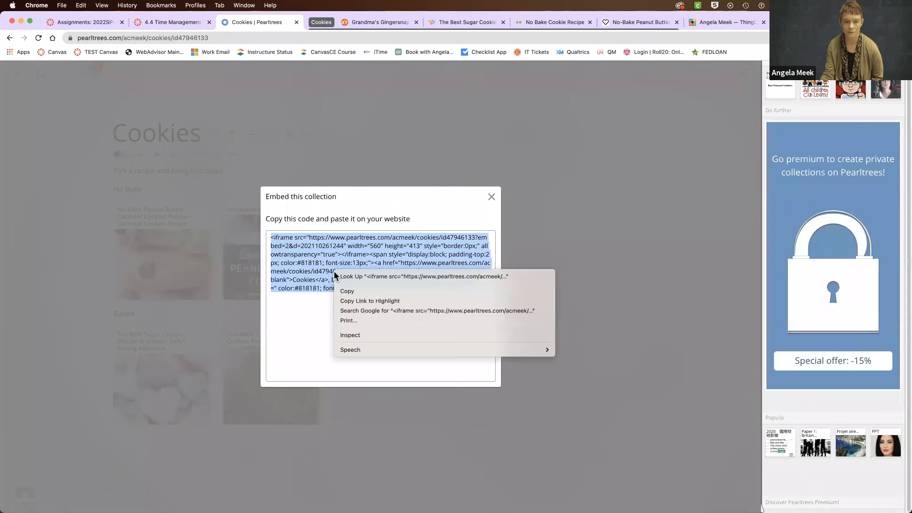
pyautogui.click(369, 291)
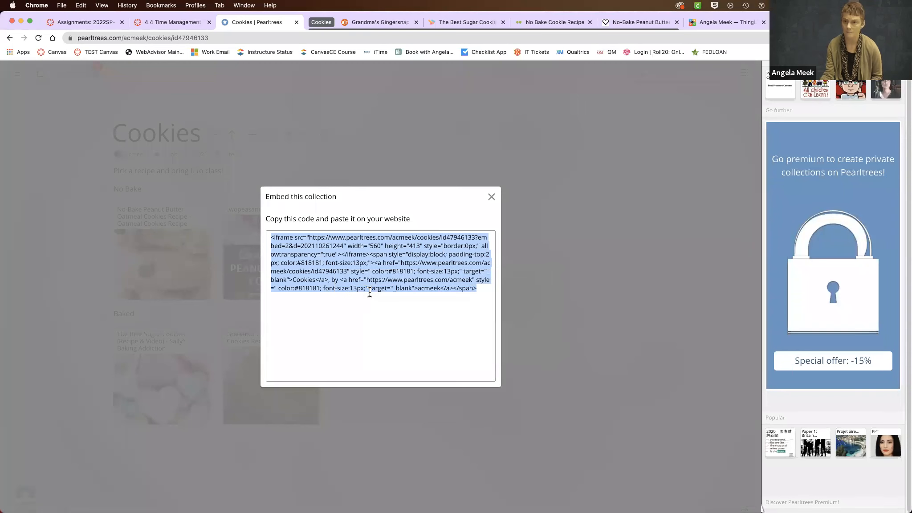
# Switch to the 4.4 Time Management page in Canvas and go to the Demo Course's modules list.
pyautogui.click(81, 24)
pyautogui.click(158, 23)
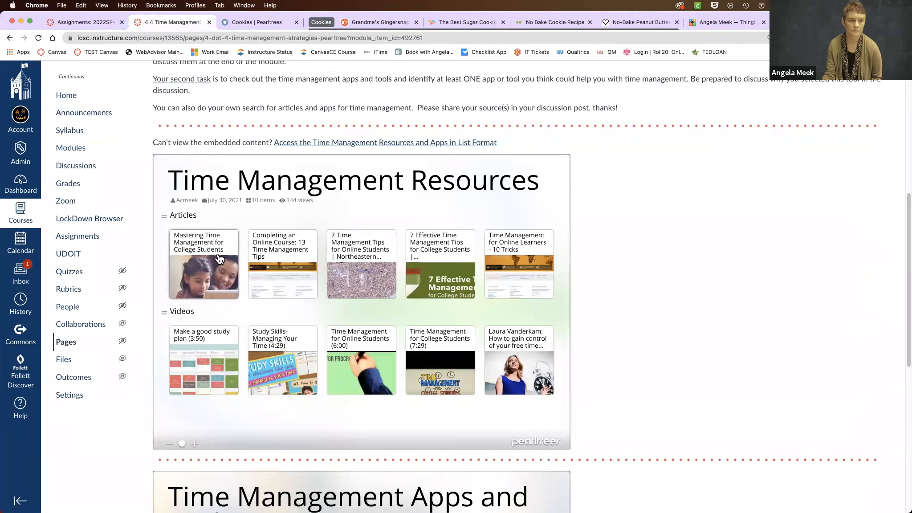
pyautogui.scroll(10, 111, 201)
pyautogui.click(66, 131)
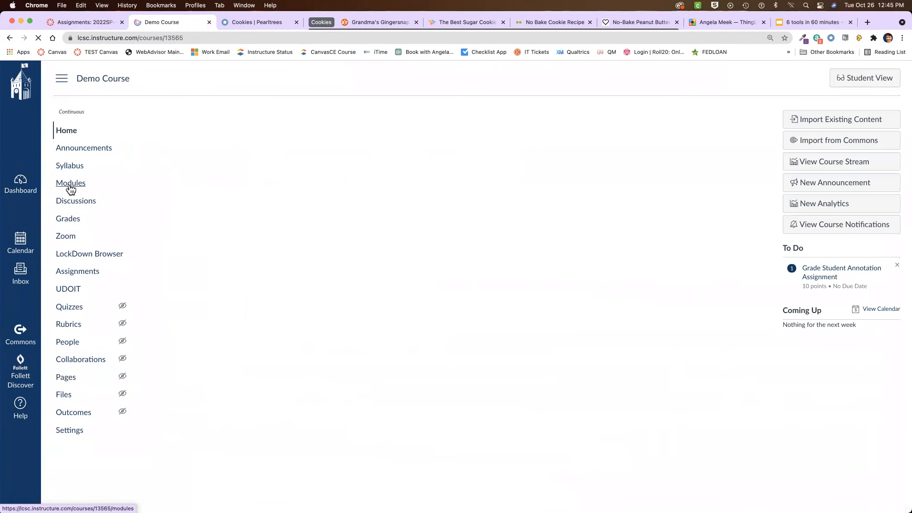
pyautogui.click(70, 187)
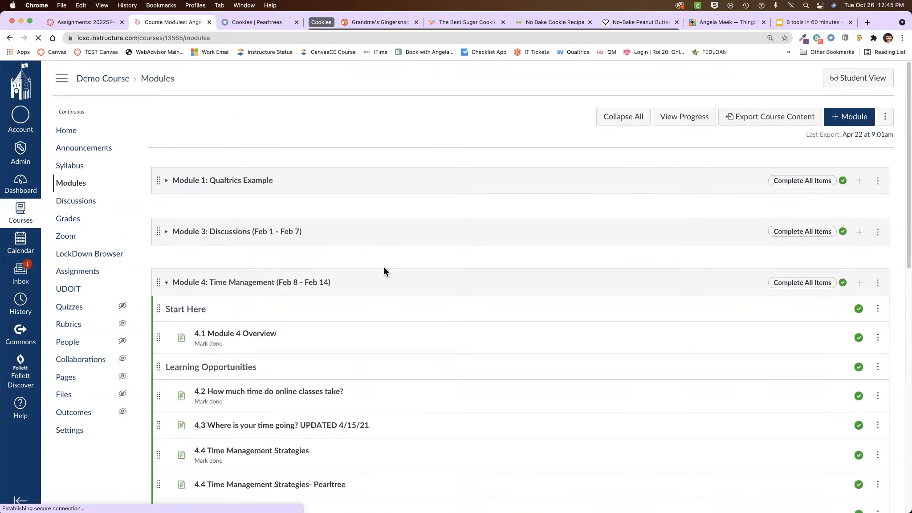
# Collapse Module 4: Time Management and expand the Pearltrees Embed module.
pyautogui.scroll(-4, 384, 266)
pyautogui.scroll(3, 383, 266)
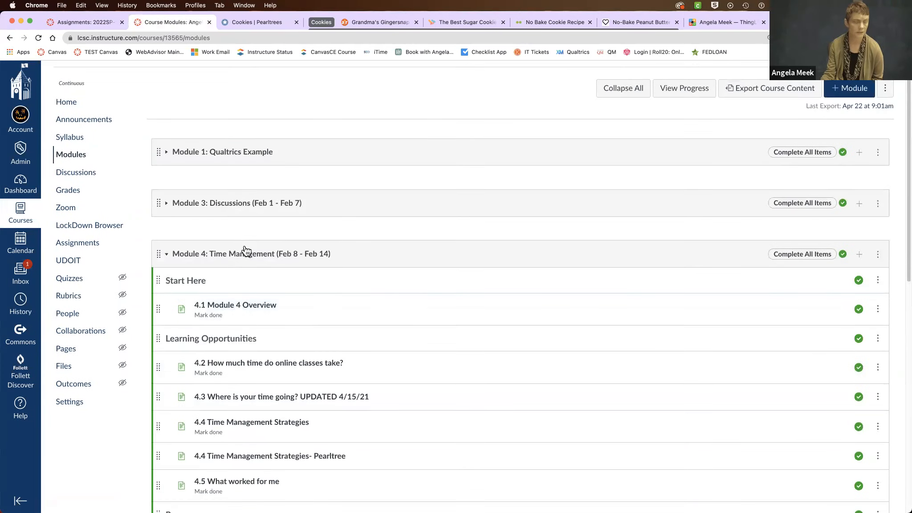
pyautogui.click(244, 251)
pyautogui.scroll(-3, 307, 344)
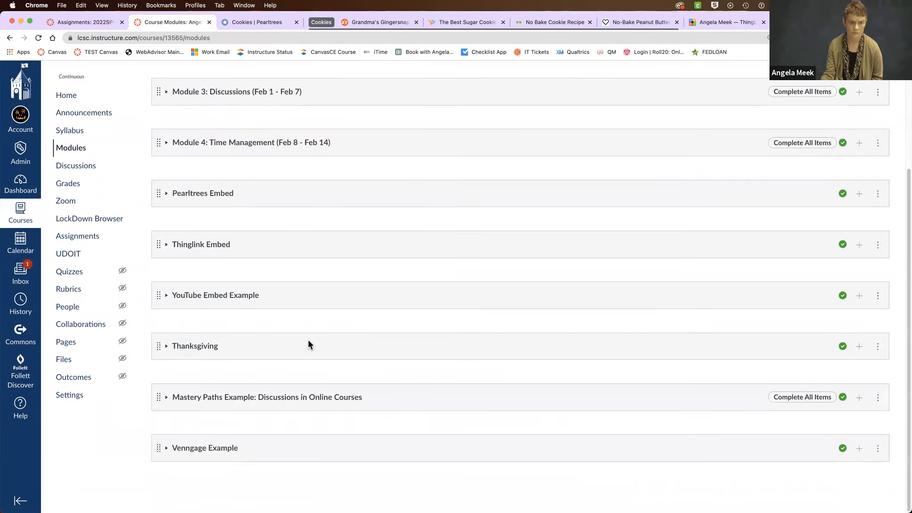
pyautogui.scroll(1, 309, 344)
pyautogui.click(240, 232)
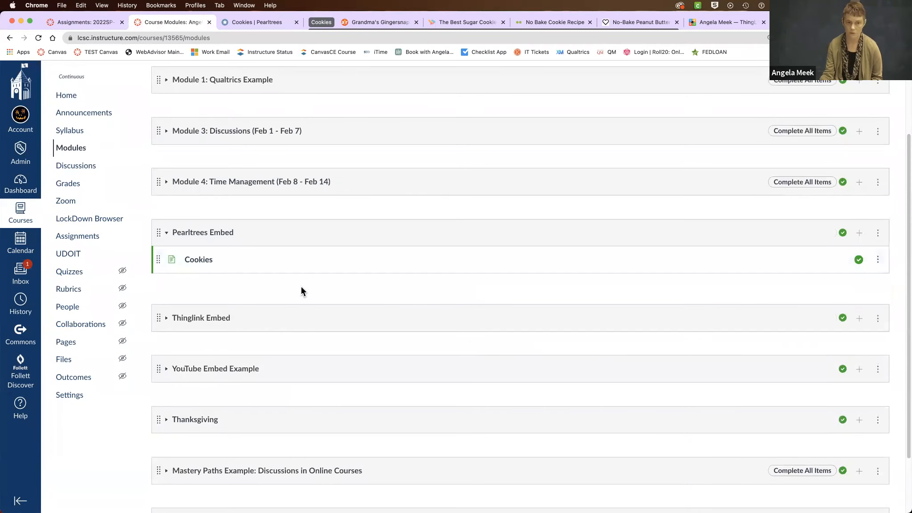
pyautogui.click(859, 232)
pyautogui.click(312, 207)
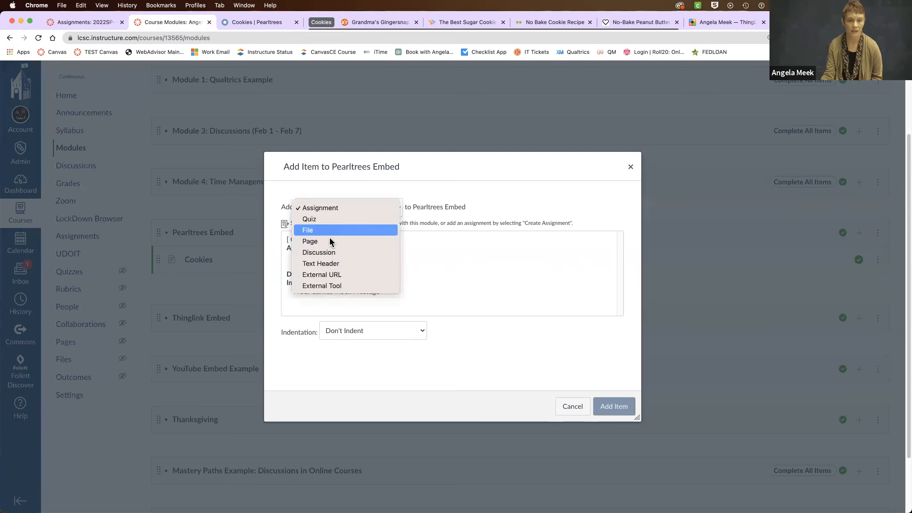
pyautogui.click(331, 240)
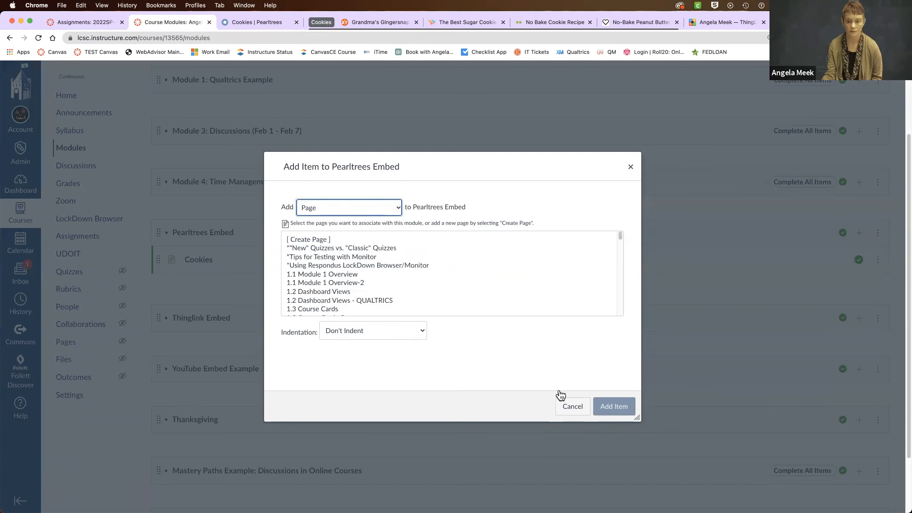
pyautogui.click(572, 407)
# Open the Cookies page for editing and paste the copied Pearltrees embed code below the recipe instructions in its HTML source.
pyautogui.click(197, 263)
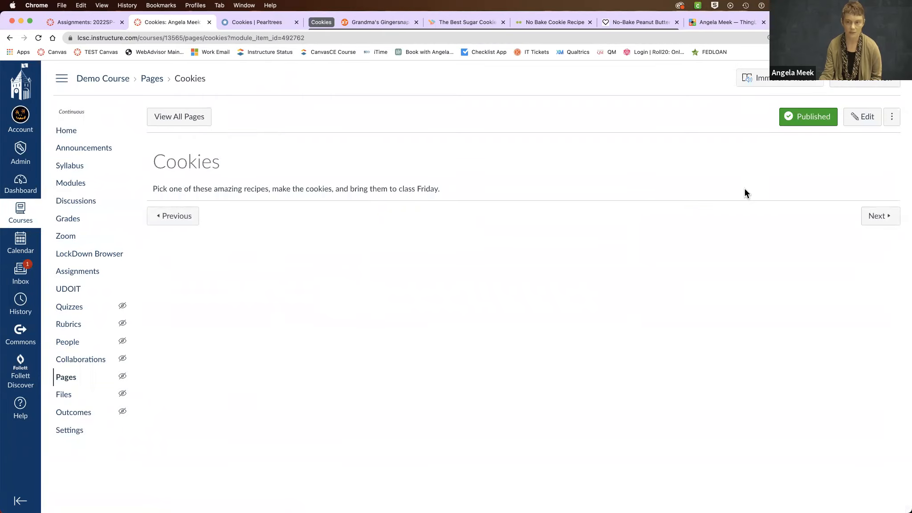
pyautogui.click(866, 121)
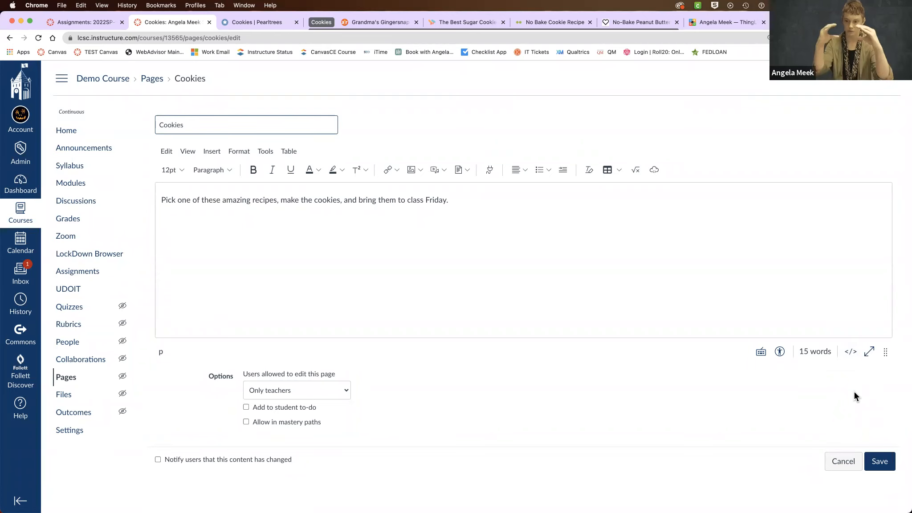
pyautogui.click(850, 352)
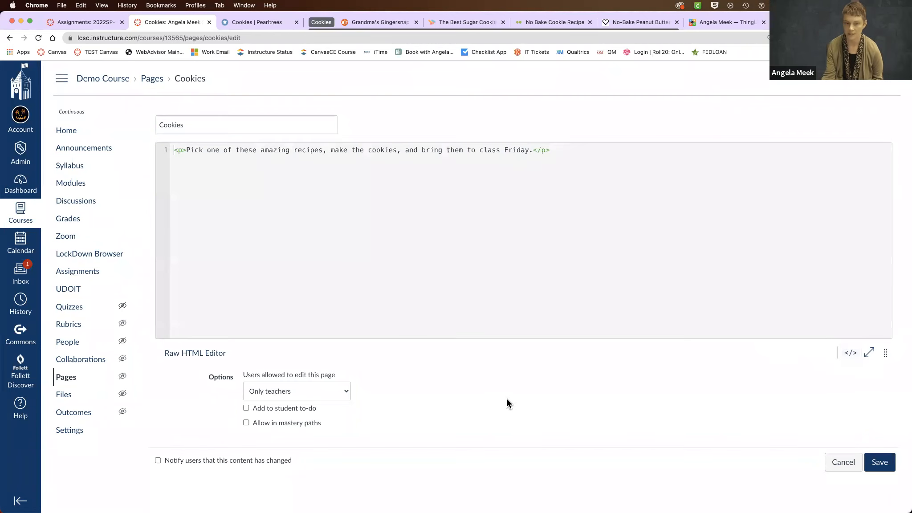
pyautogui.press('Return')
pyautogui.press('Return')
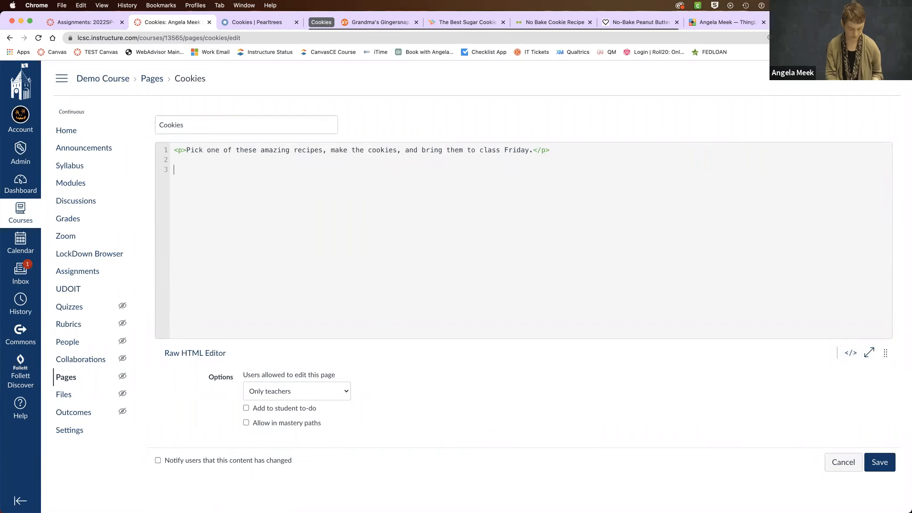
pyautogui.press('super+v')
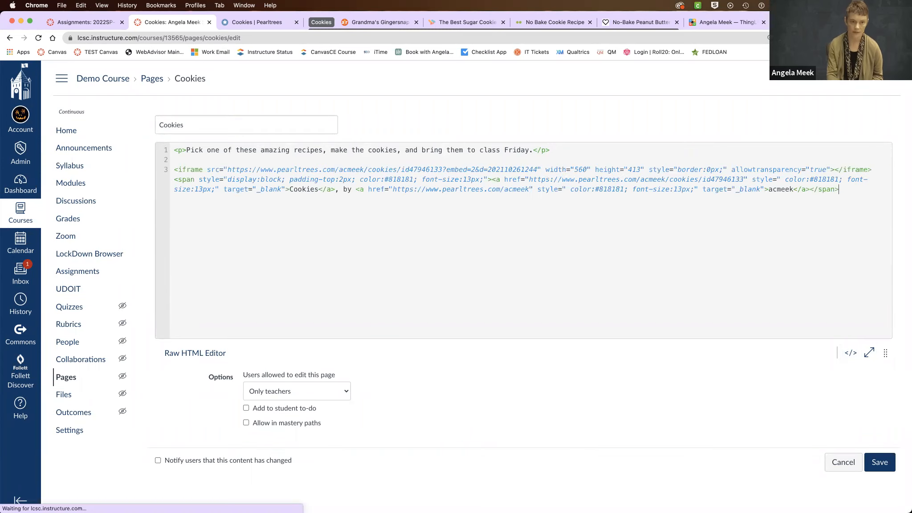
pyautogui.rightClick(352, 213)
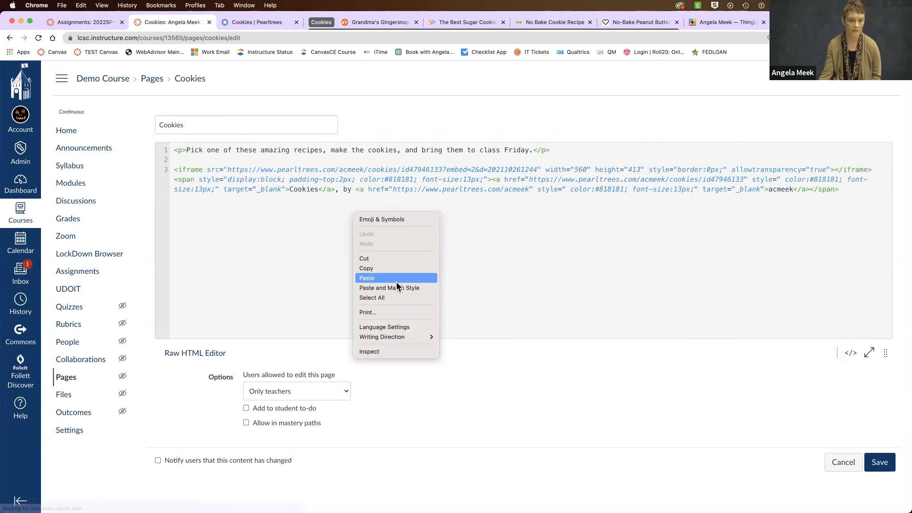
pyautogui.click(524, 254)
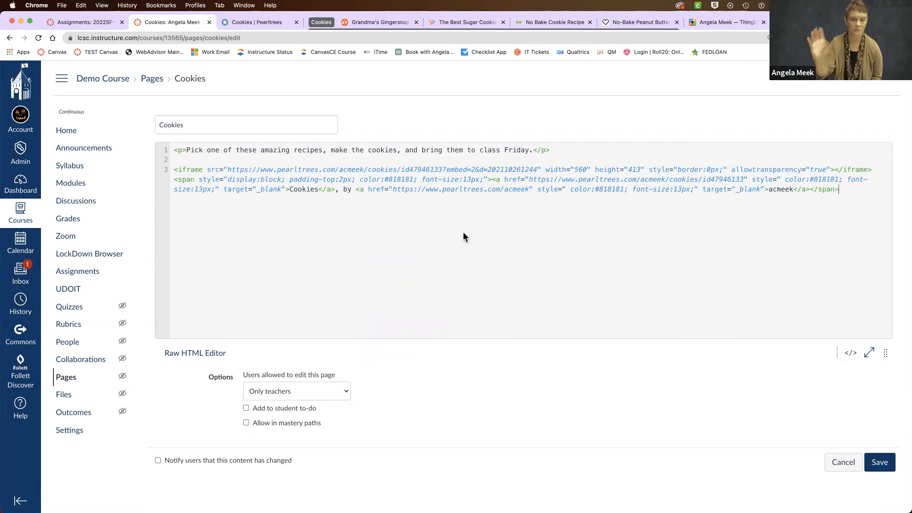
# Return to the visual editor and enlarge the editing area to show the whole embedded Cookies collection.
pyautogui.click(851, 352)
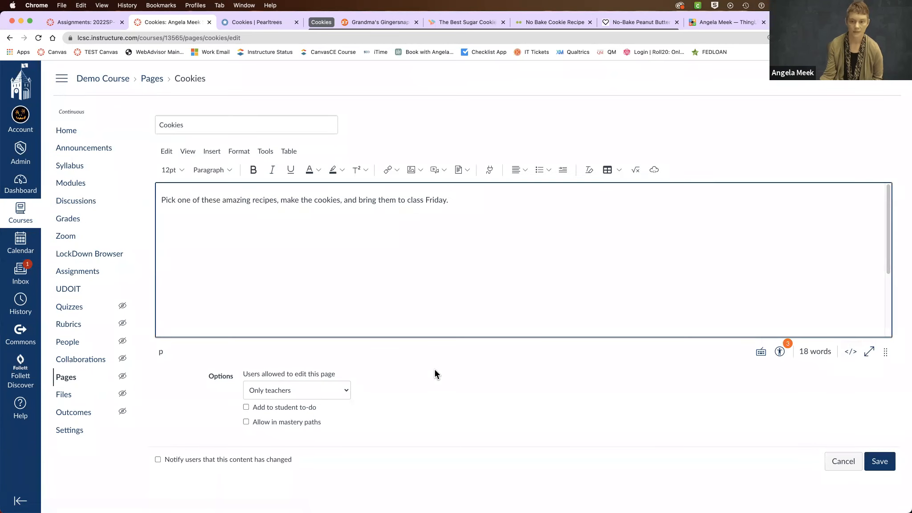
pyautogui.moveTo(886, 352); pyautogui.dragTo(880, 435)
pyautogui.scroll(-1, 581, 356)
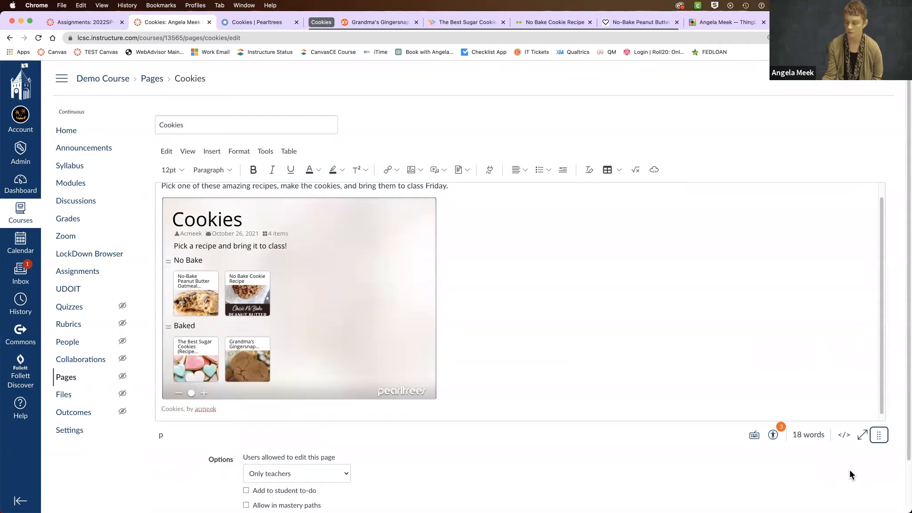
# Save the Cookies page and open the No Bake Cookie Recipe from its embedded collection.
pyautogui.scroll(-3, 850, 472)
pyautogui.click(876, 488)
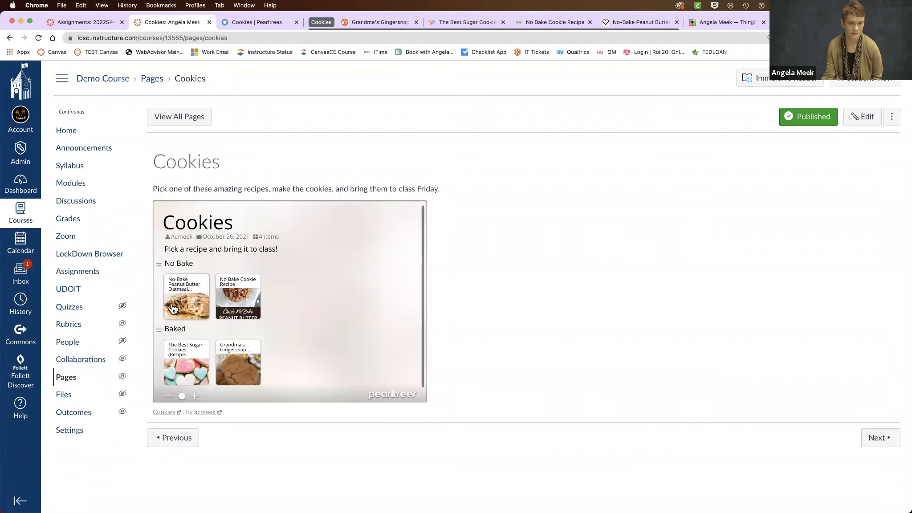
pyautogui.click(238, 298)
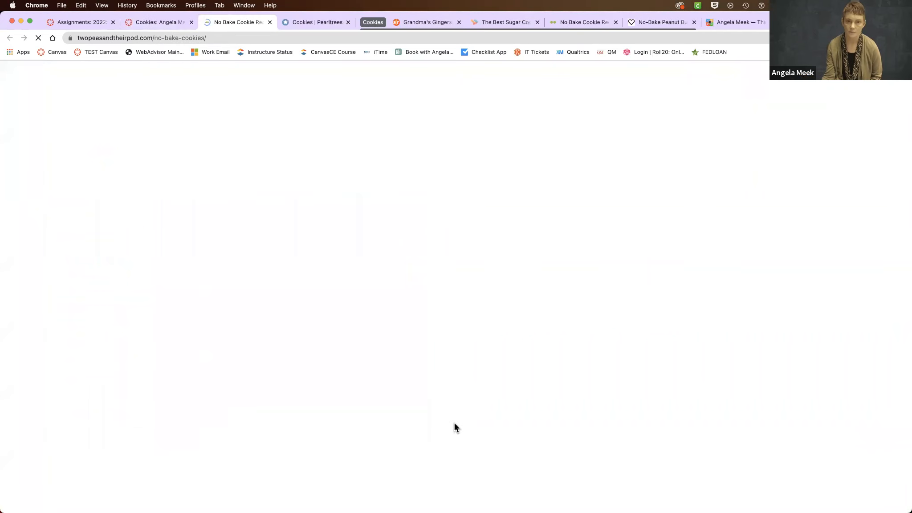
# Reopen the No Bake Cookie Recipe from the embedded collection, compare it with the Cookies page and close the recipe.
pyautogui.click(270, 22)
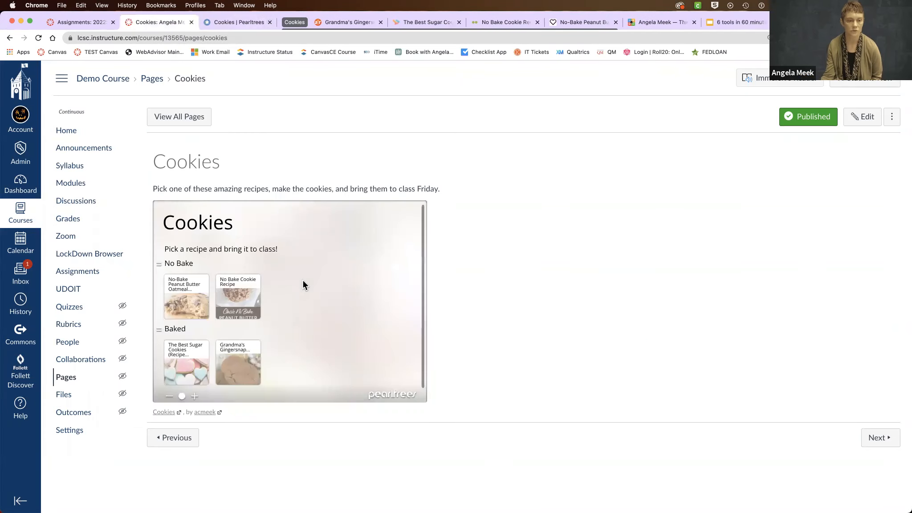
pyautogui.click(256, 292)
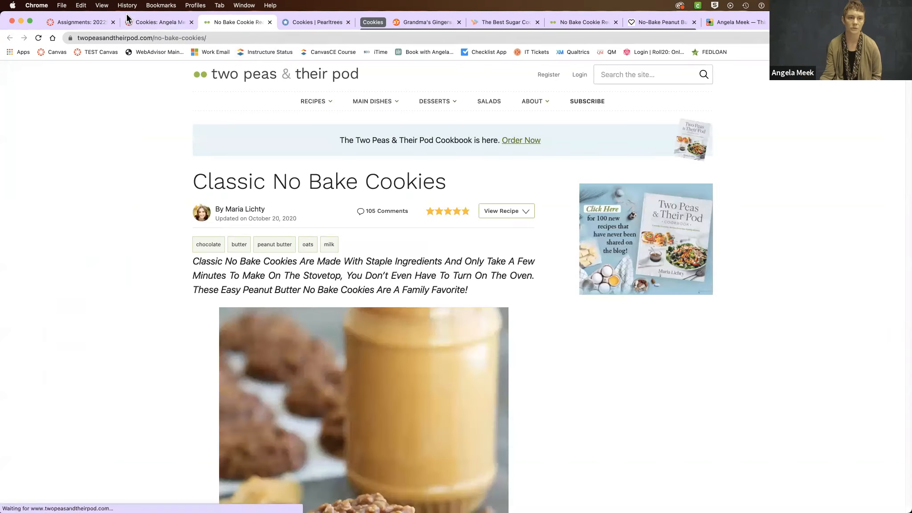
pyautogui.click(151, 22)
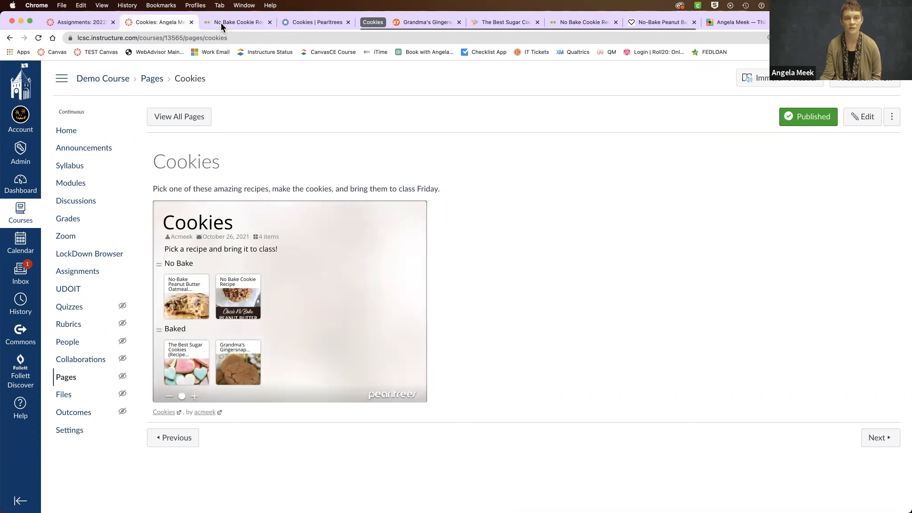
pyautogui.click(249, 22)
pyautogui.click(269, 22)
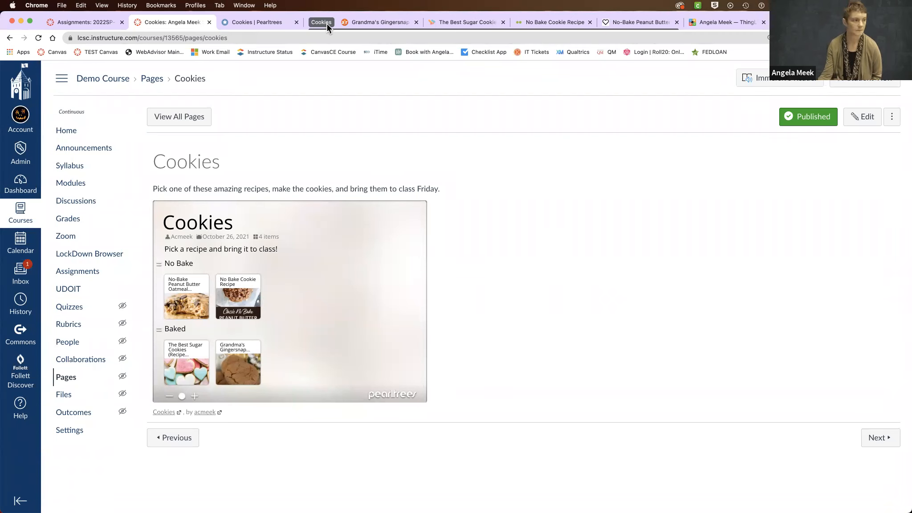
# Close the four recipe pages in the Cookies tab group.
pyautogui.click(416, 22)
pyautogui.click(415, 22)
pyautogui.click(416, 22)
pyautogui.click(416, 21)
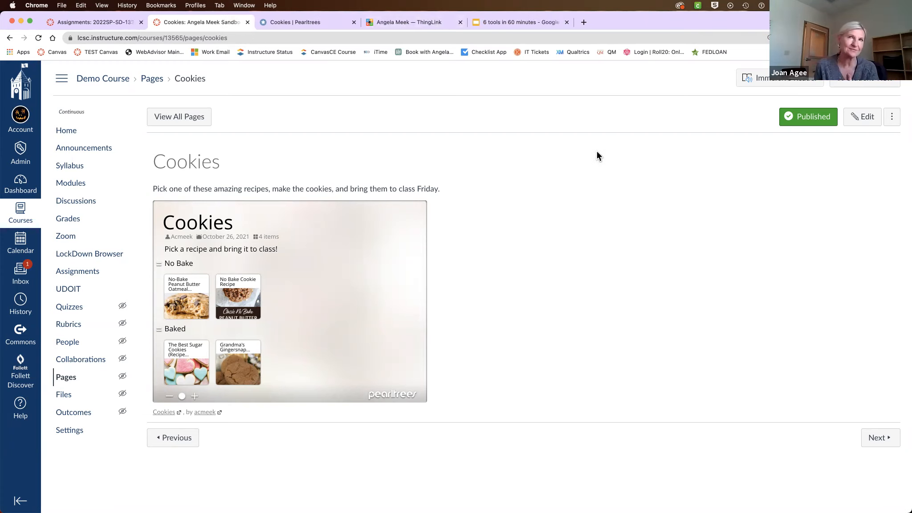
# Open the Pearltrees account's home page in a new browser tab and display its list of collections.
pyautogui.click(582, 22)
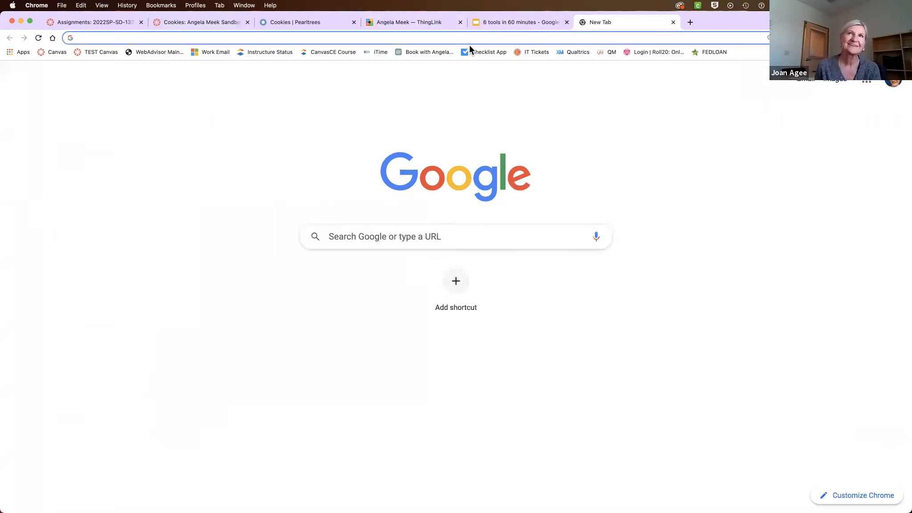
pyautogui.write('pear')
pyautogui.press('Return')
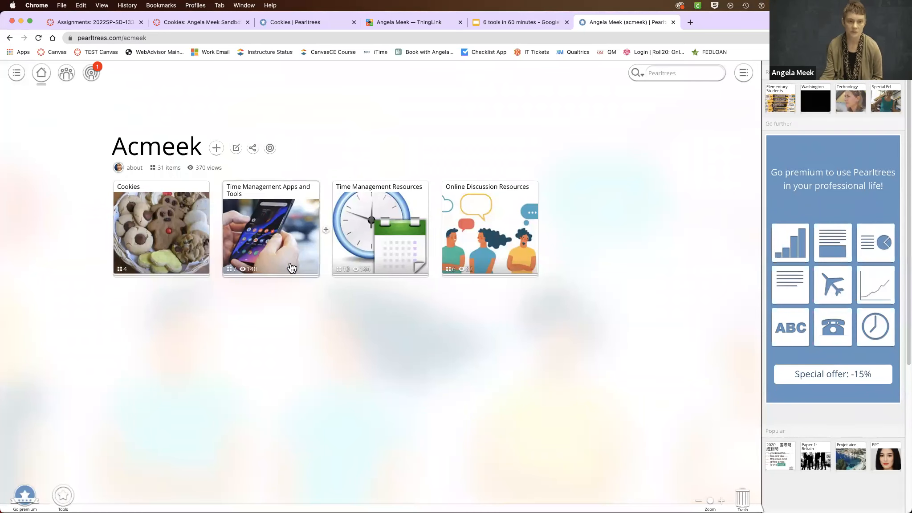
pyautogui.click(16, 72)
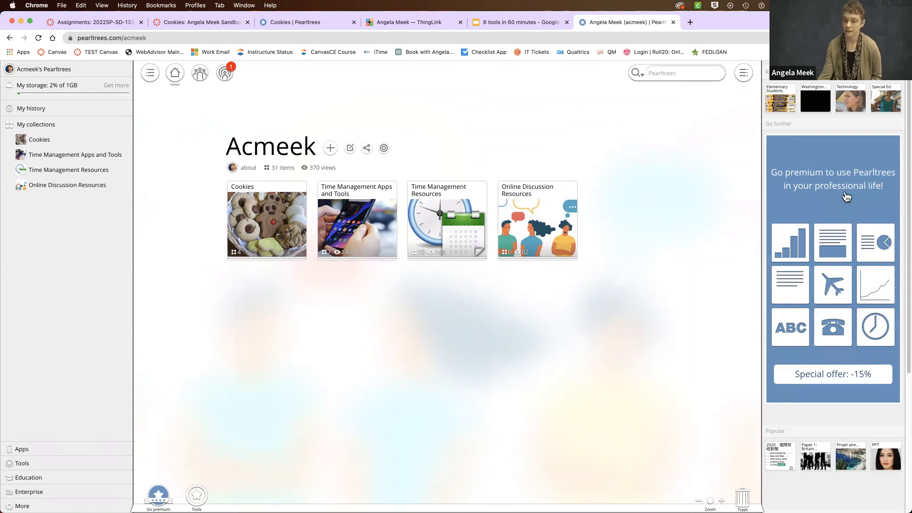
# View the recommended Pearltrees collections, return to the account's home page and close that browser tab.
pyautogui.scroll(-8, 588, 357)
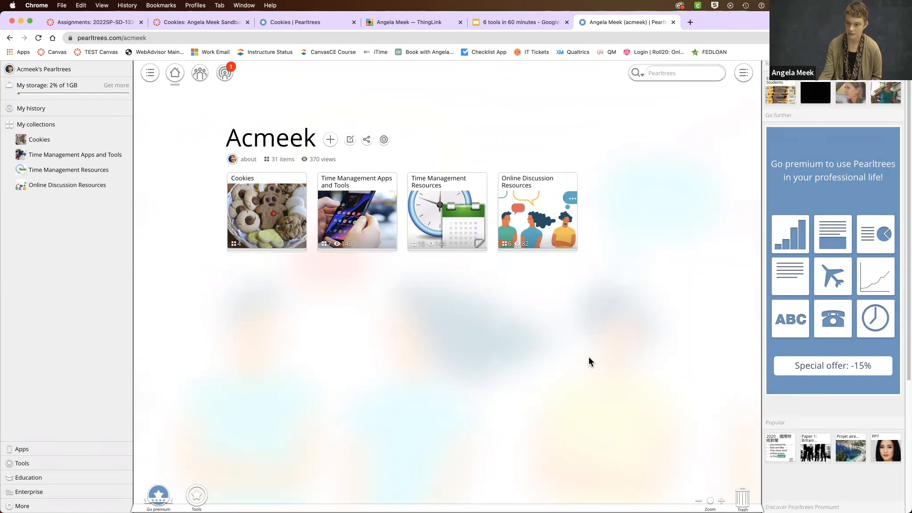
pyautogui.scroll(8, 589, 357)
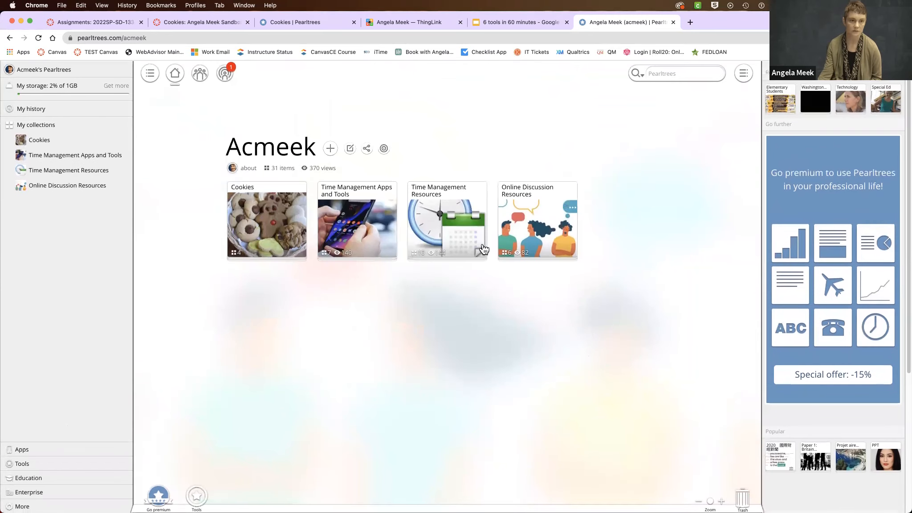
pyautogui.click(226, 75)
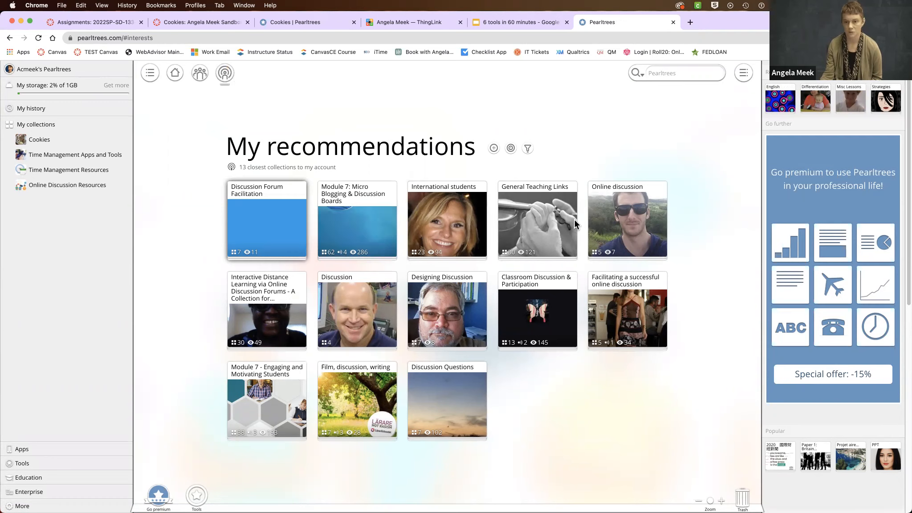
pyautogui.click(174, 74)
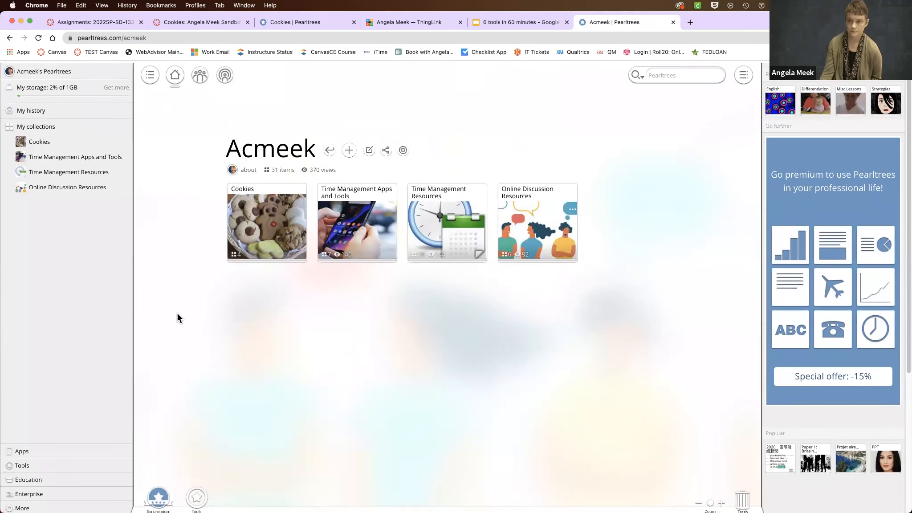
pyautogui.click(673, 23)
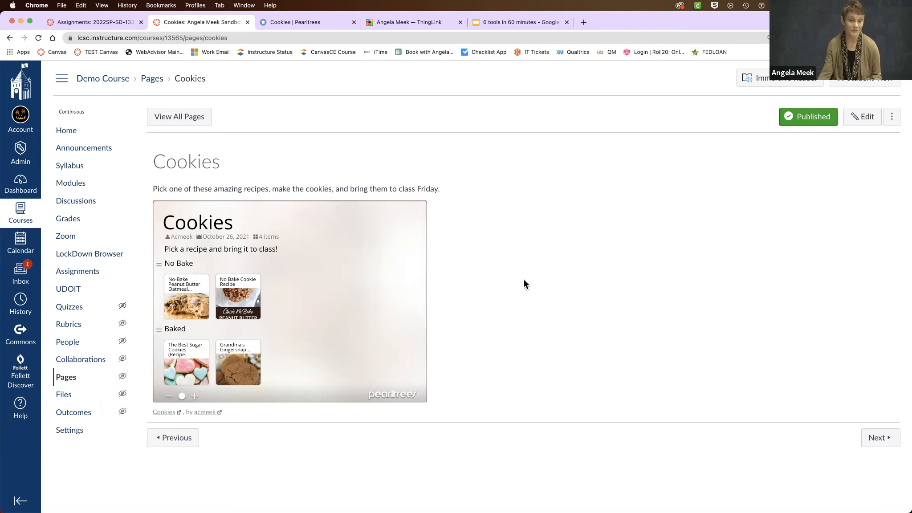
# Open the Canvas course's Modules page and expand Module 4: Time Management to look over its items.
pyautogui.click(85, 184)
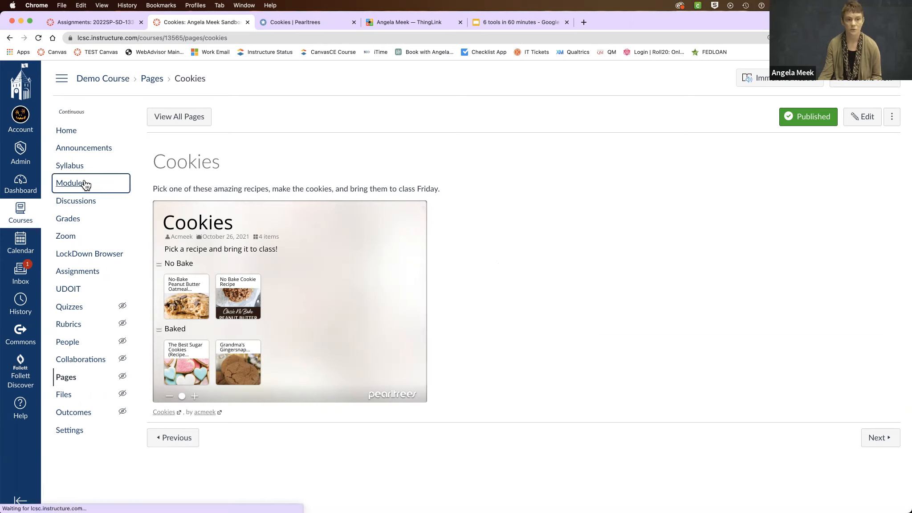
pyautogui.scroll(-5, 86, 185)
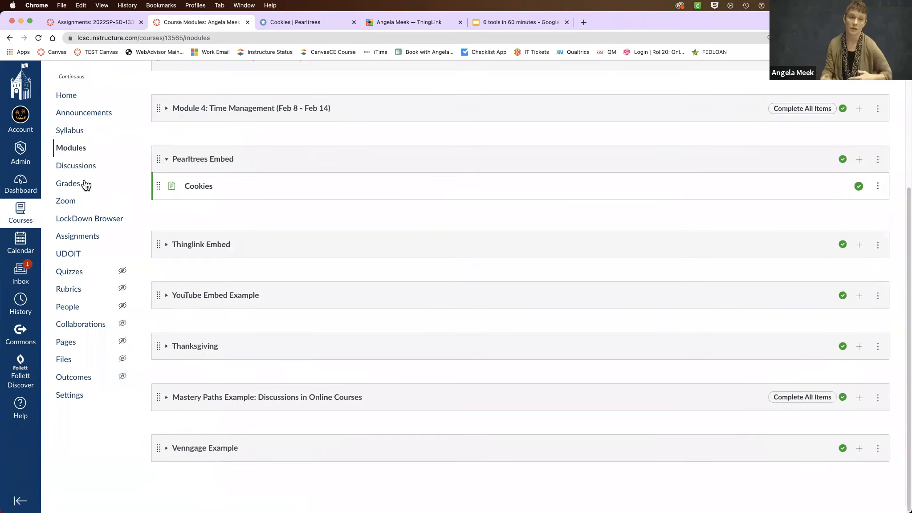
pyautogui.scroll(3, 257, 209)
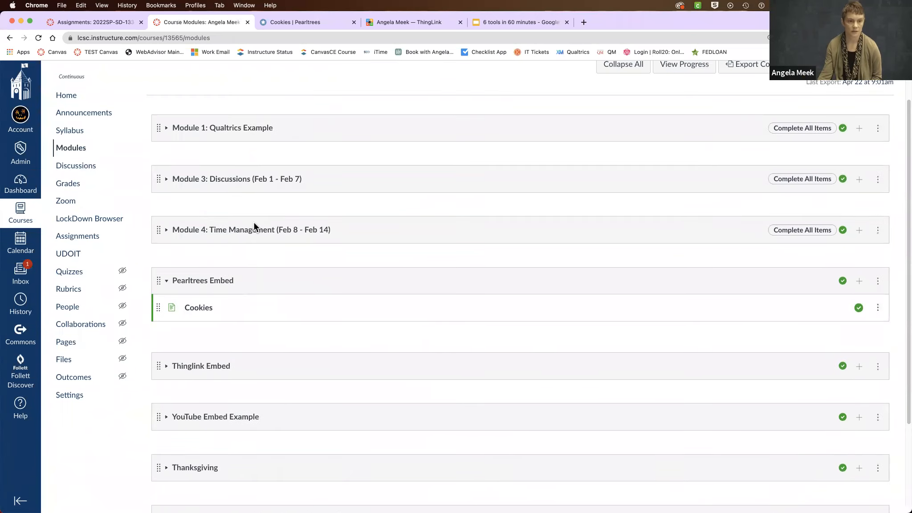
pyautogui.click(261, 231)
pyautogui.scroll(-2, 375, 350)
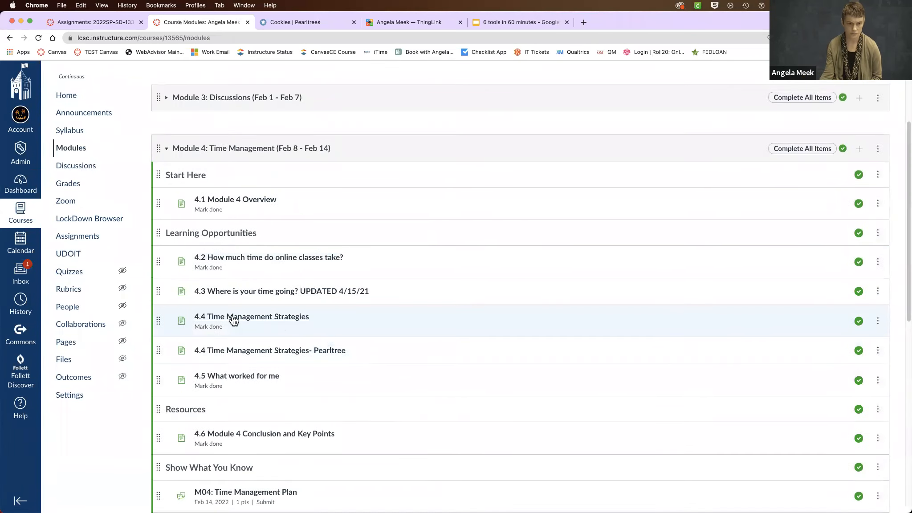
pyautogui.scroll(1, 289, 318)
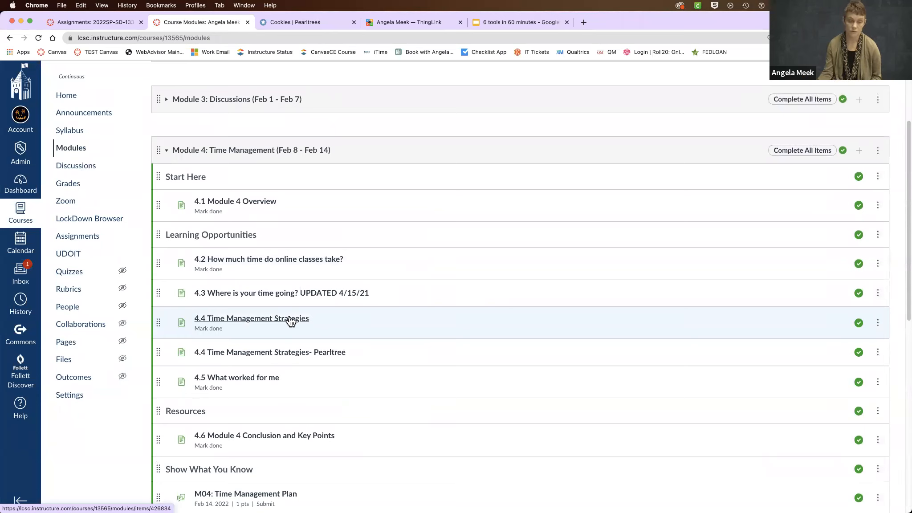
pyautogui.scroll(1, 294, 327)
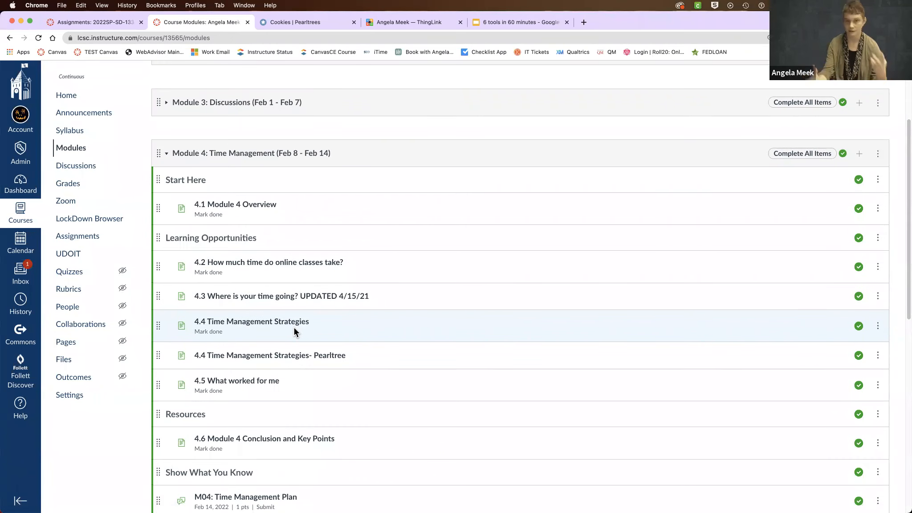
pyautogui.scroll(5, 316, 292)
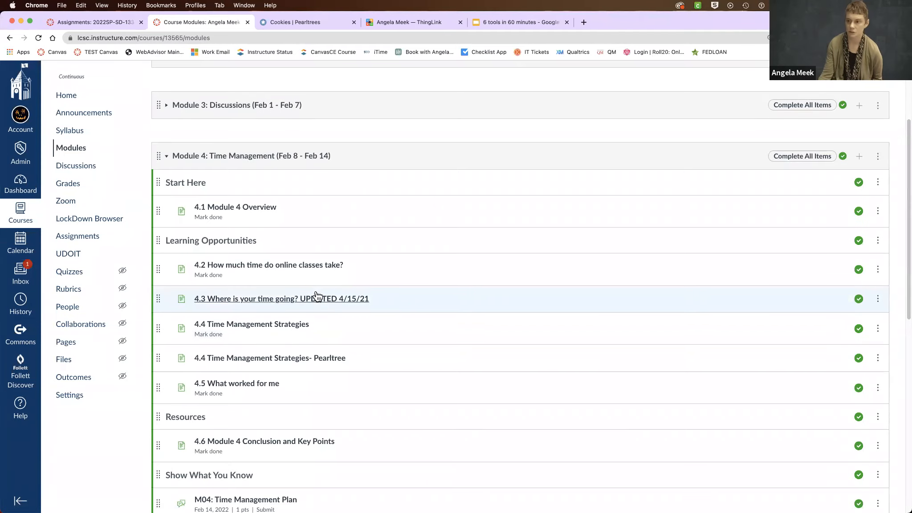
pyautogui.press('Tab')
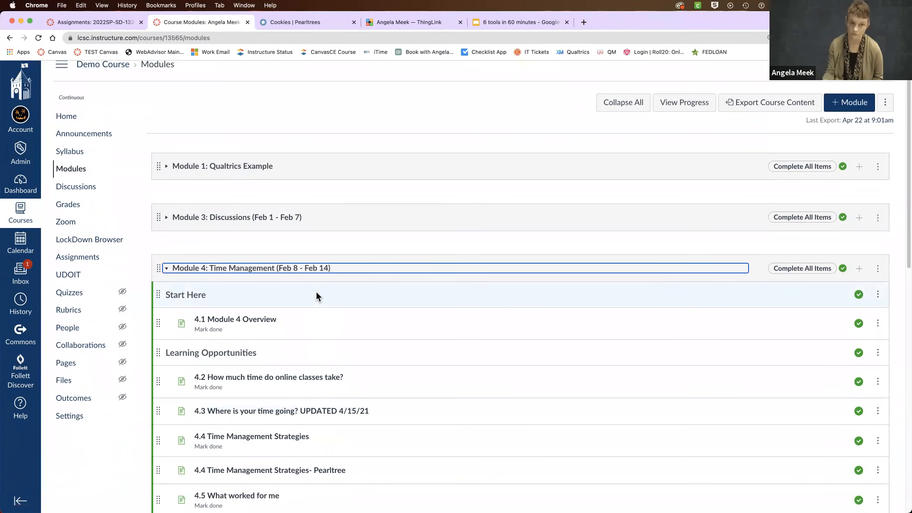
pyautogui.click(313, 100)
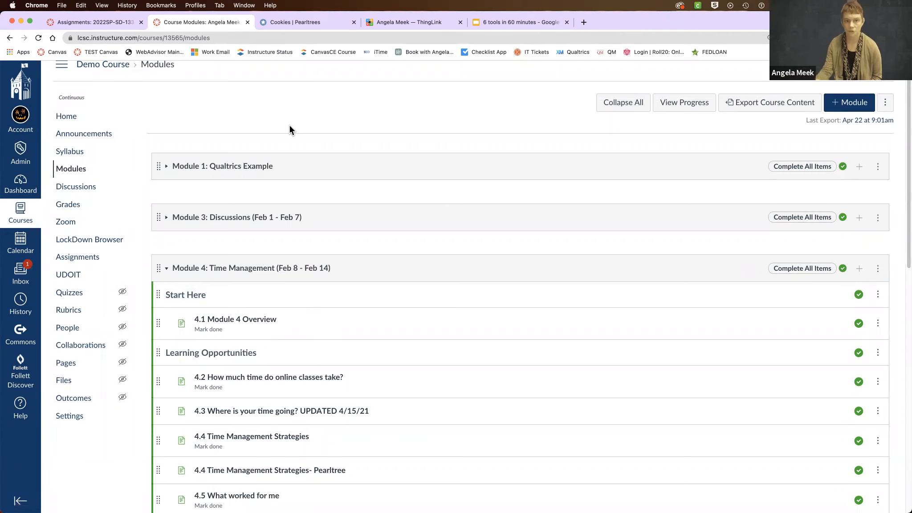
# Switch to the "6 tools in 60 minutes" presentation in Google Slides and show the Pearltrees Perks and Quirks slide.
pyautogui.click(307, 25)
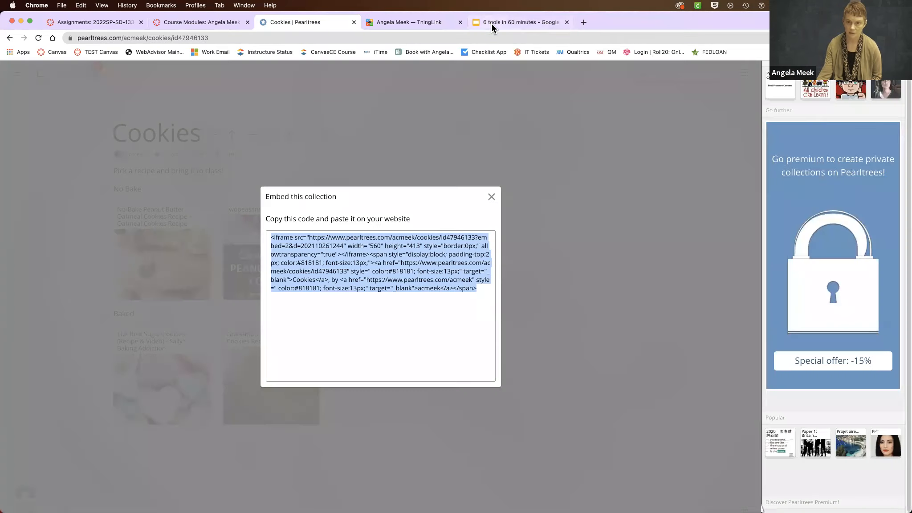
pyautogui.click(502, 20)
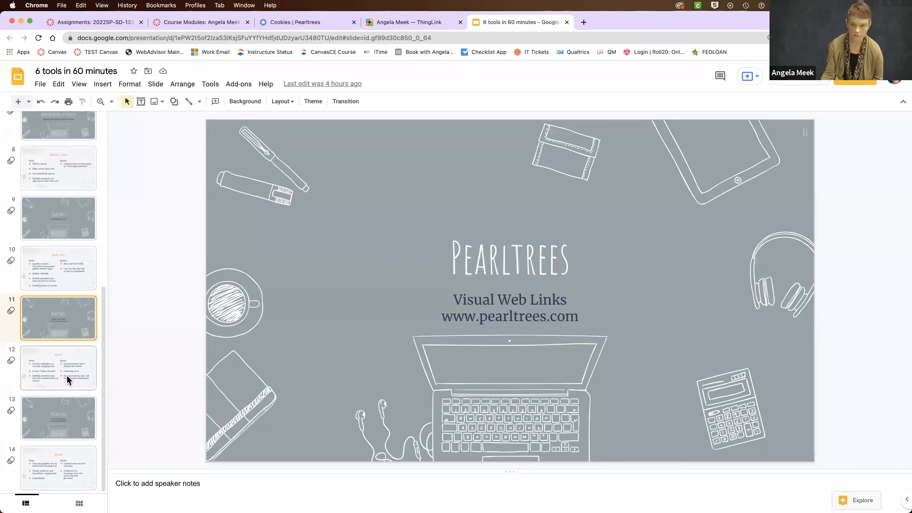
pyautogui.click(66, 375)
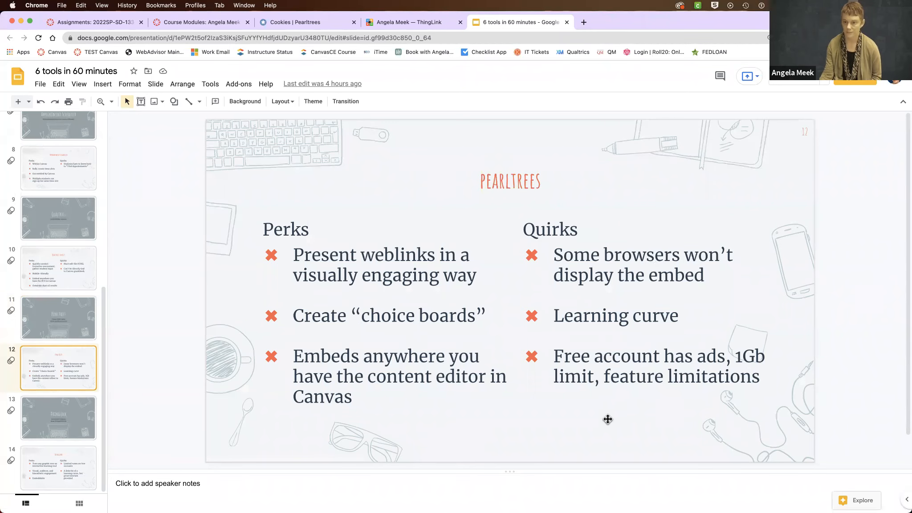
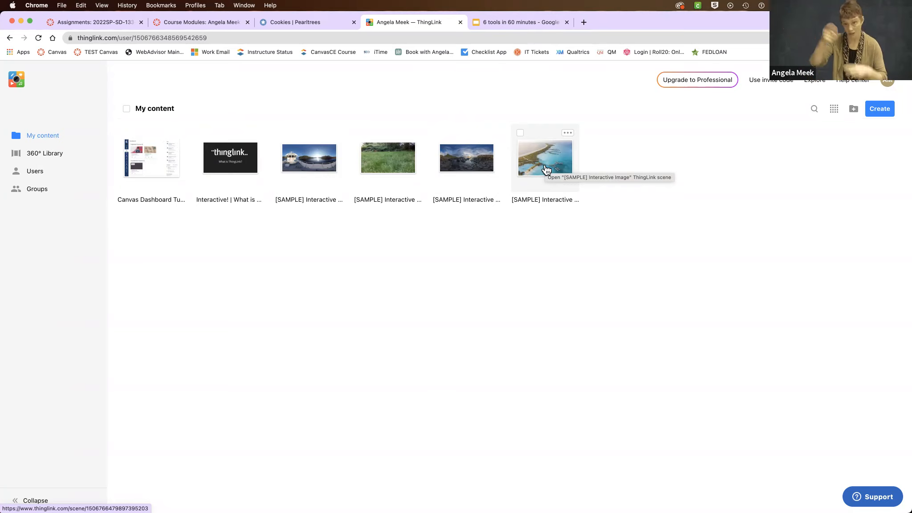
# Open the Bora Bora "[SAMPLE] Interactive Image" scene in ThingLink and view its information and video tags.
pyautogui.click(545, 167)
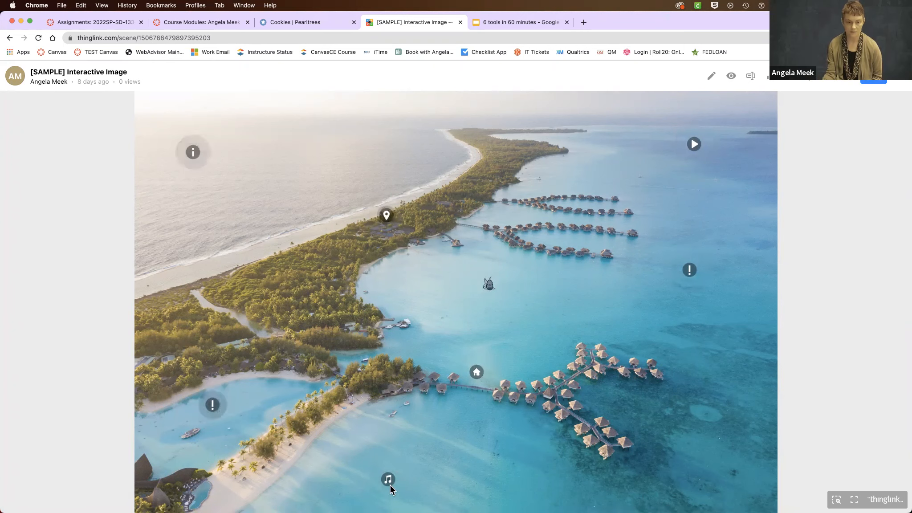
pyautogui.click(197, 154)
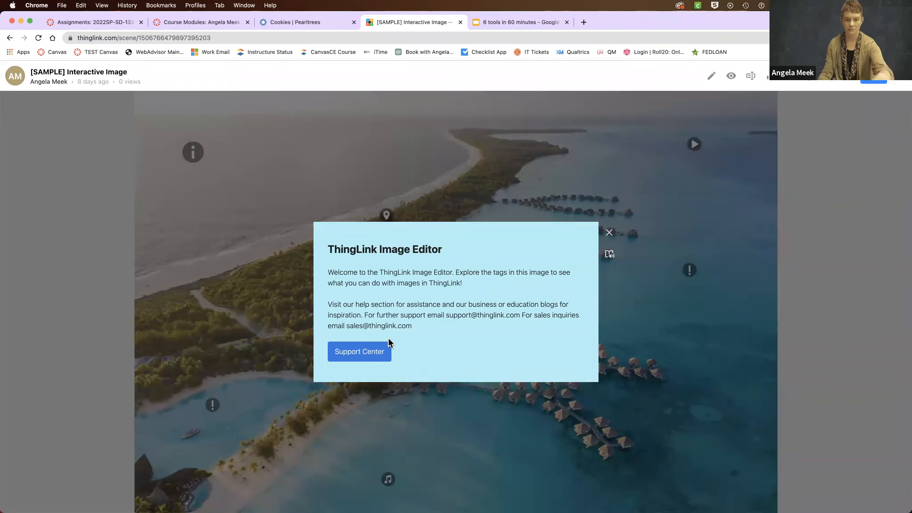
pyautogui.click(608, 232)
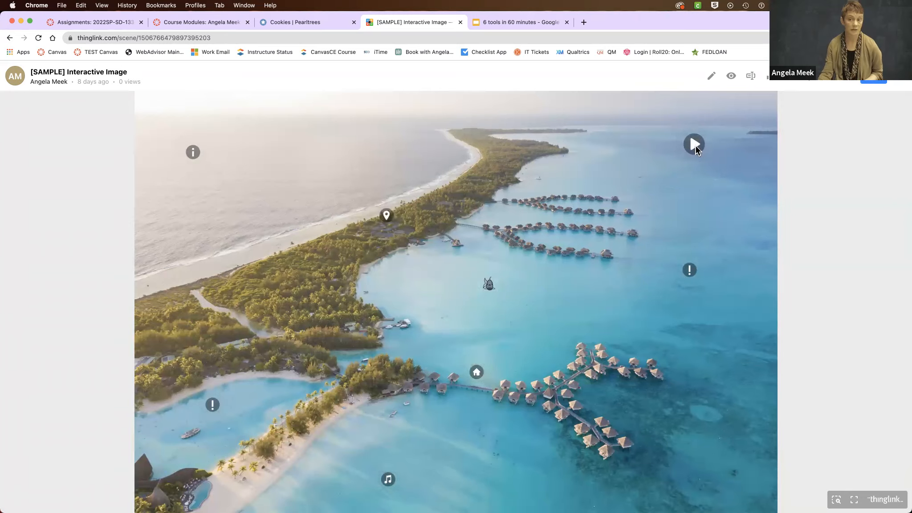
pyautogui.click(694, 145)
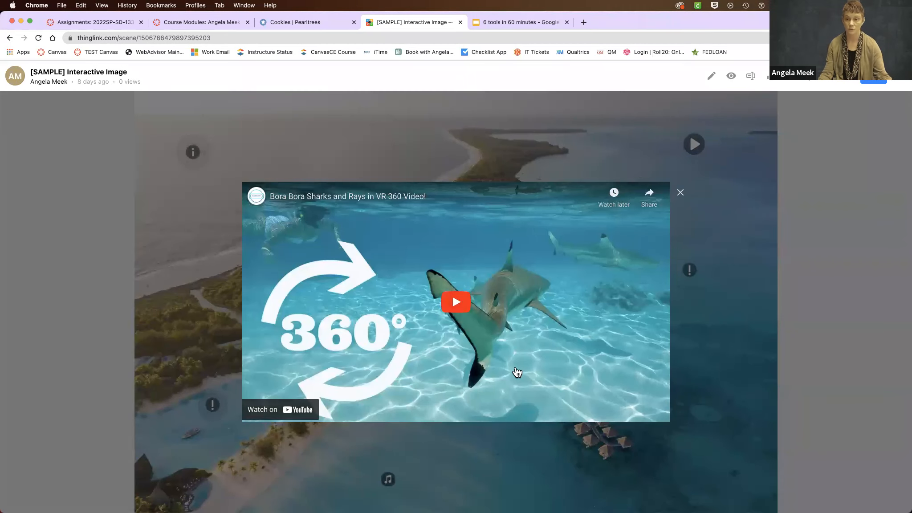
pyautogui.click(679, 194)
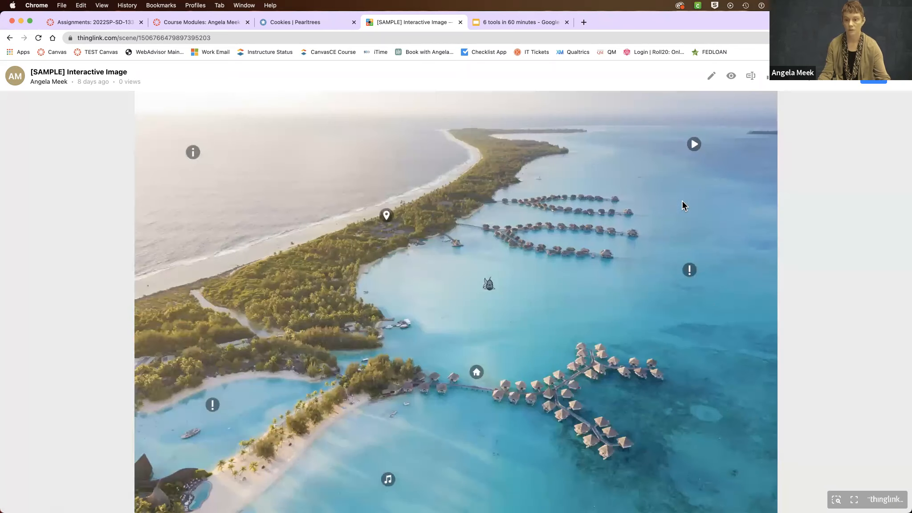
# View the snorkeling tag with the custom icon and read its text, then show the recreate-the-tags tip near the image's edge.
pyautogui.click(490, 286)
pyautogui.scroll(-2, 557, 348)
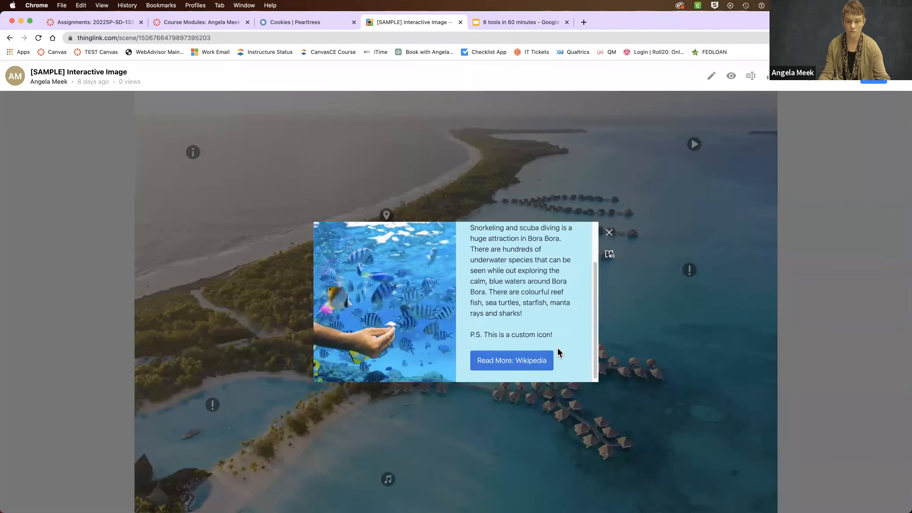
pyautogui.scroll(3, 557, 348)
pyautogui.scroll(-3, 544, 295)
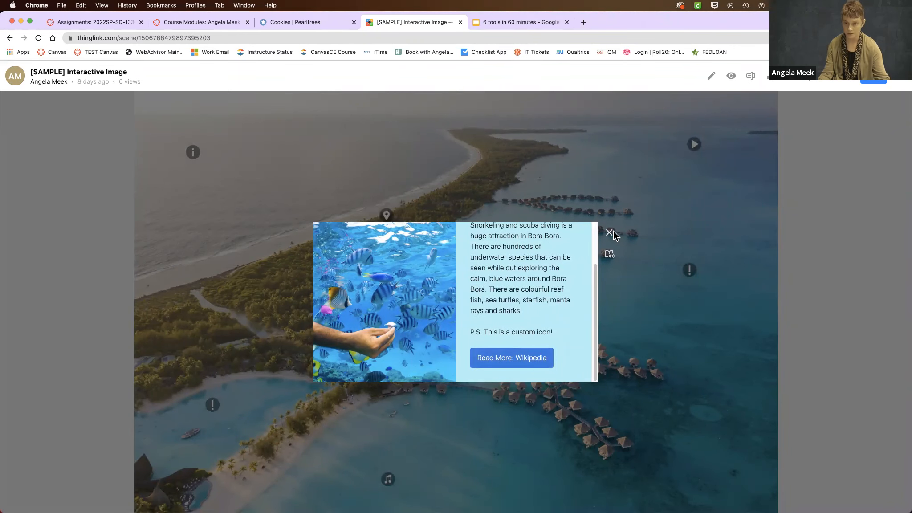
pyautogui.click(692, 272)
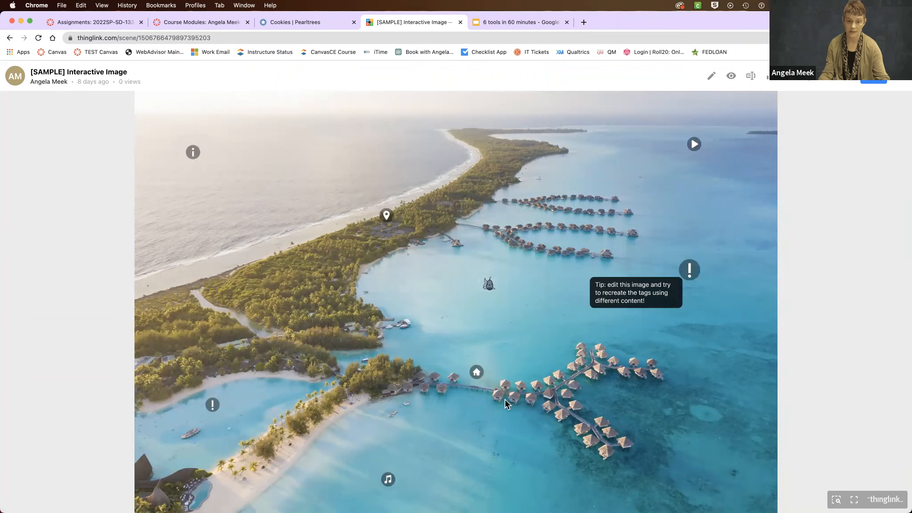
# View the embedded Bora Bora map behind the location tag and close it.
pyautogui.click(387, 216)
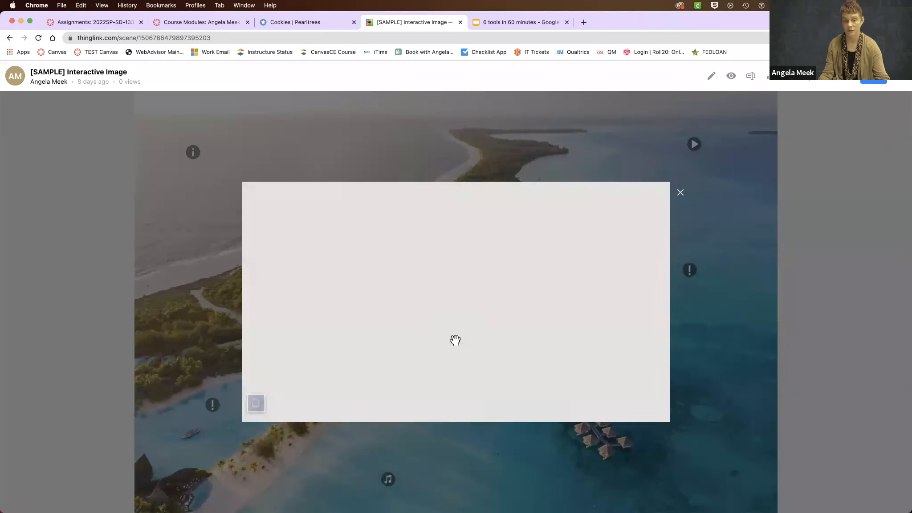
pyautogui.scroll(-2, 450, 301)
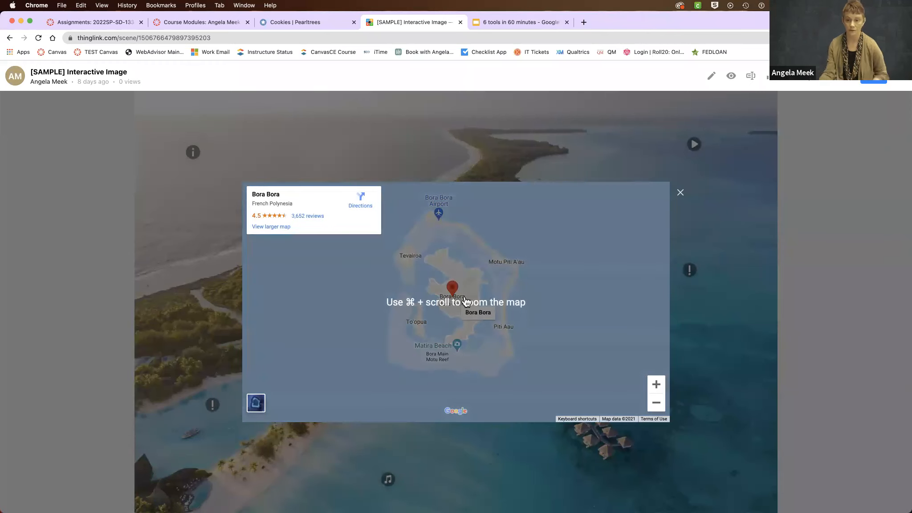
pyautogui.click(680, 193)
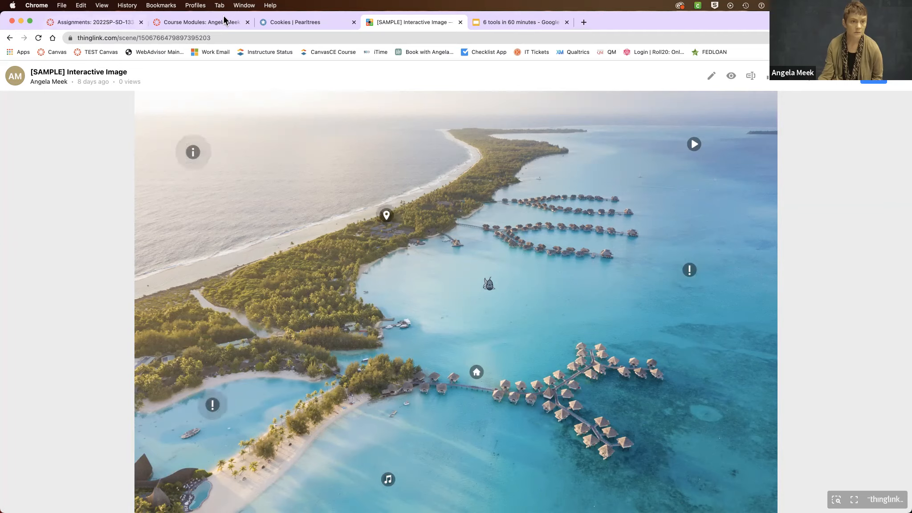
# Switch to the Canvas course modules, collapse Module 4: Time Management and open the Thinglink Embed page at its Canvas Dashboard image.
pyautogui.click(213, 23)
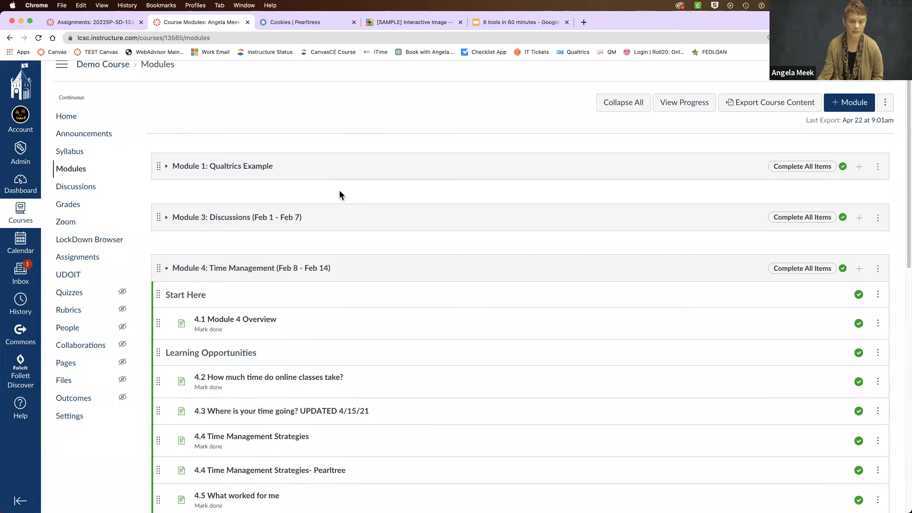
pyautogui.click(288, 269)
pyautogui.scroll(-5, 289, 248)
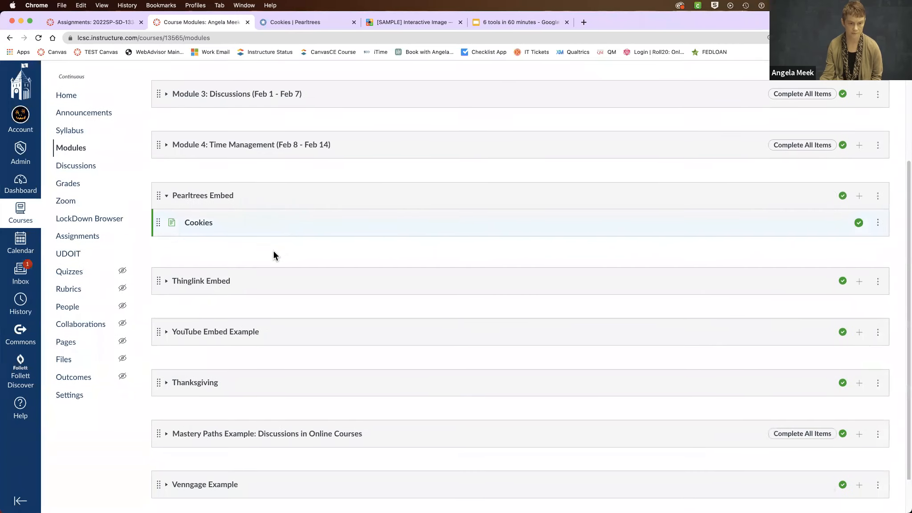
pyautogui.click(214, 274)
pyautogui.click(220, 296)
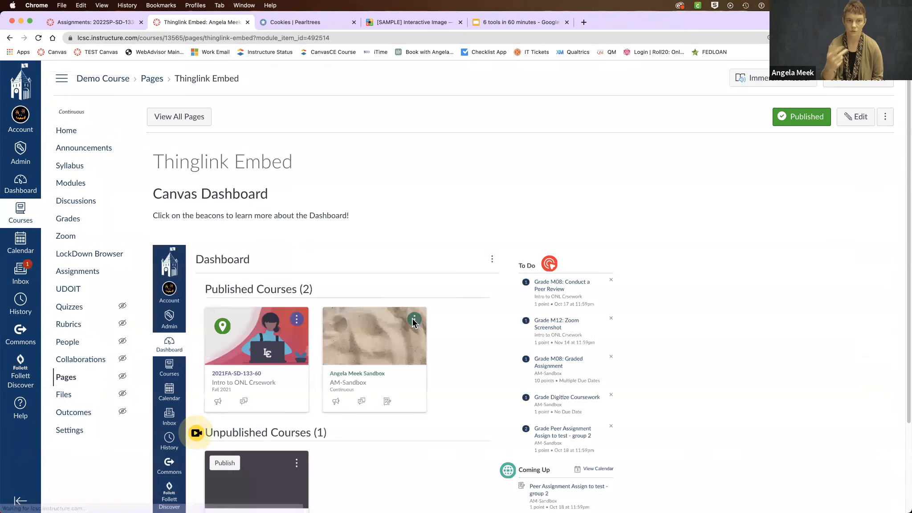
pyautogui.scroll(-3, 485, 154)
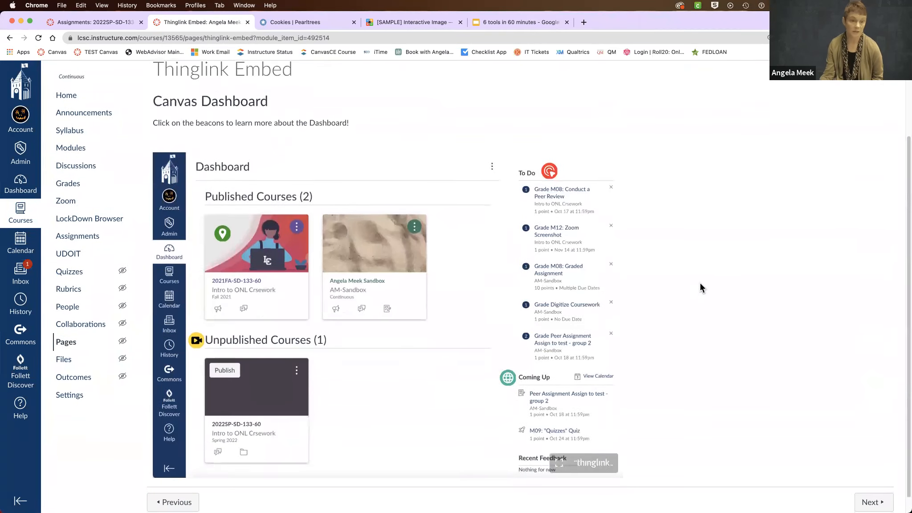
pyautogui.scroll(-1, 701, 287)
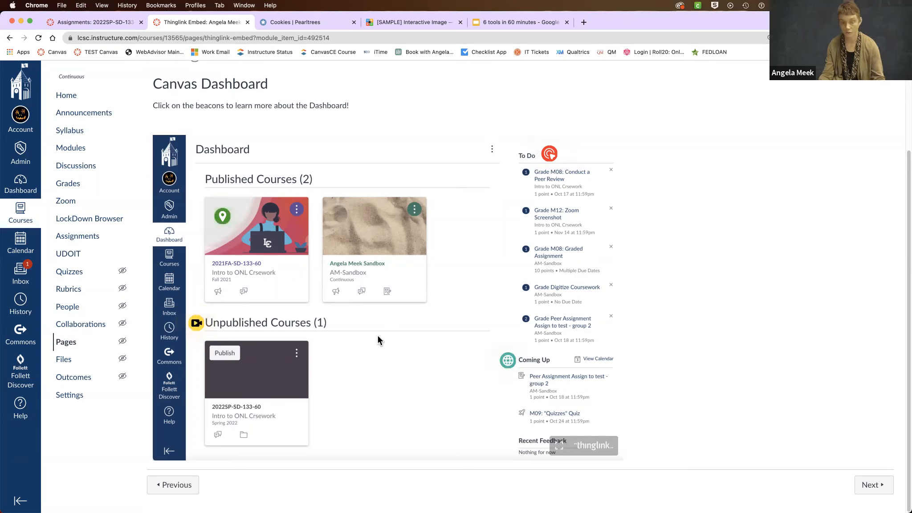
# View the Course Card beacon on the embedded dashboard image, flip through its pictures and close it.
pyautogui.click(224, 219)
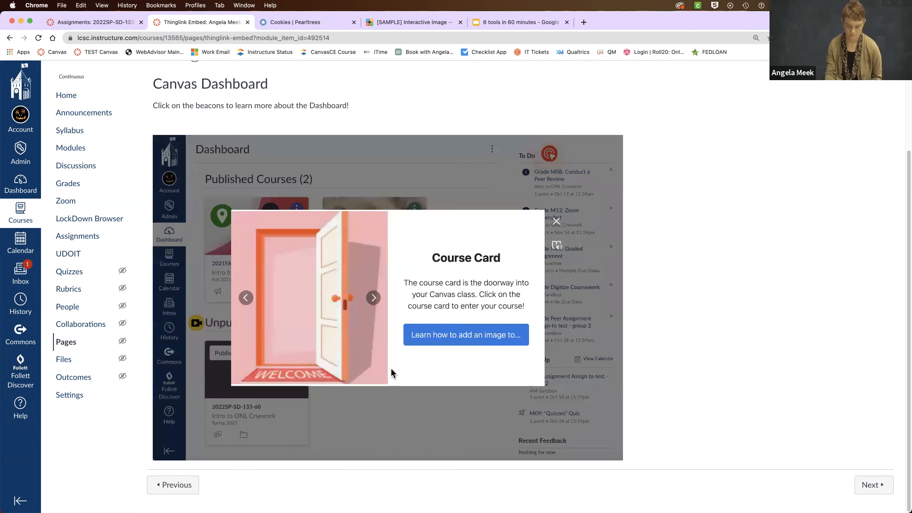
pyautogui.press('XF86AudioRaiseVolume')
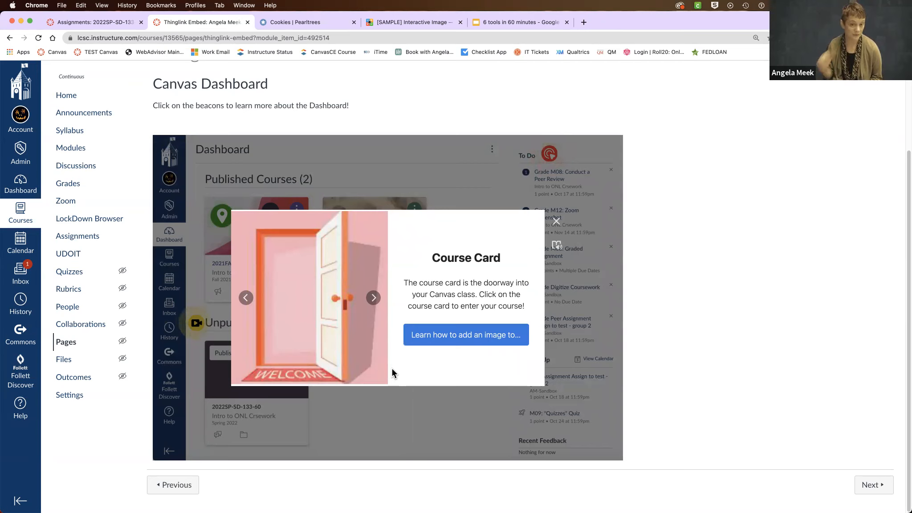
pyautogui.click(372, 299)
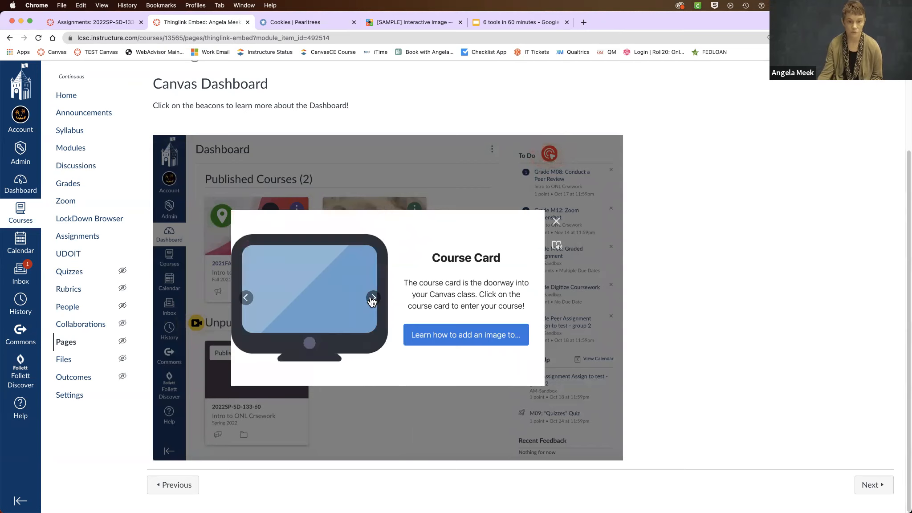
pyautogui.click(246, 298)
pyautogui.click(372, 299)
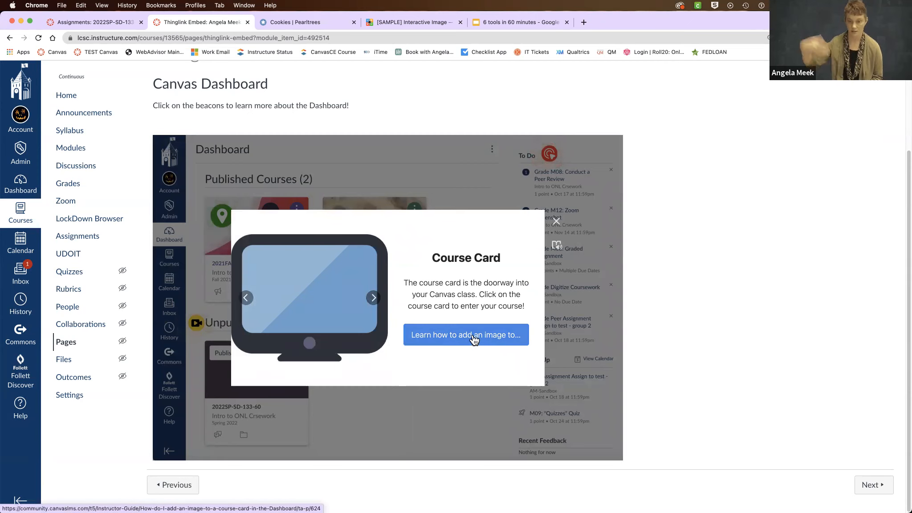
pyautogui.click(556, 221)
# View the To Do List beacon and the Dashboard and Publishing video beacon, closing each one.
pyautogui.click(544, 156)
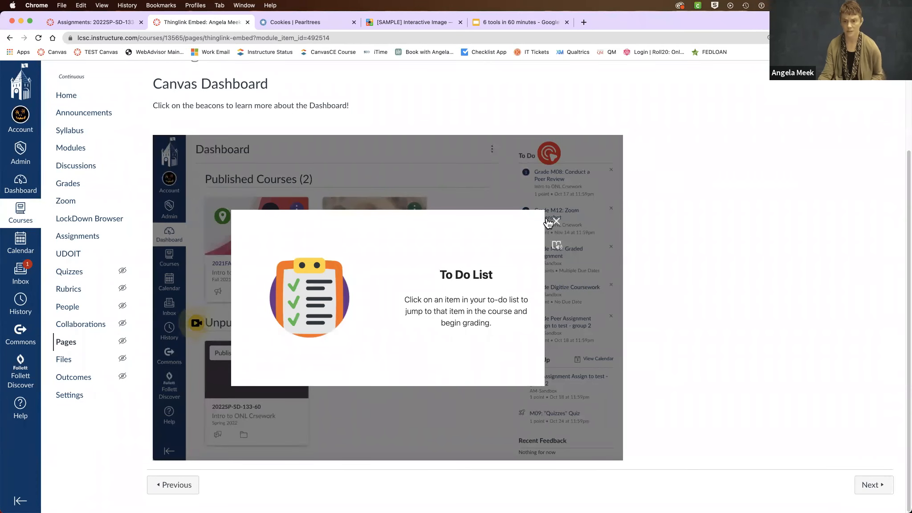
pyautogui.click(556, 221)
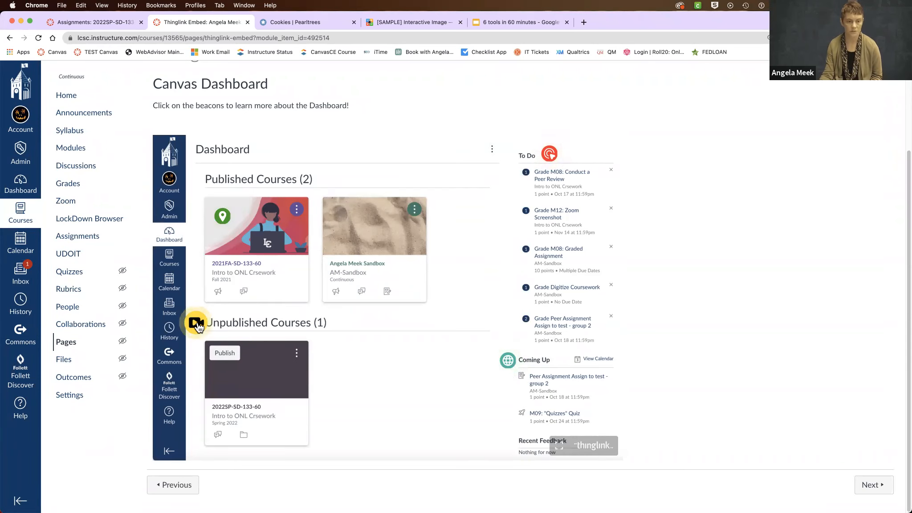
pyautogui.click(196, 325)
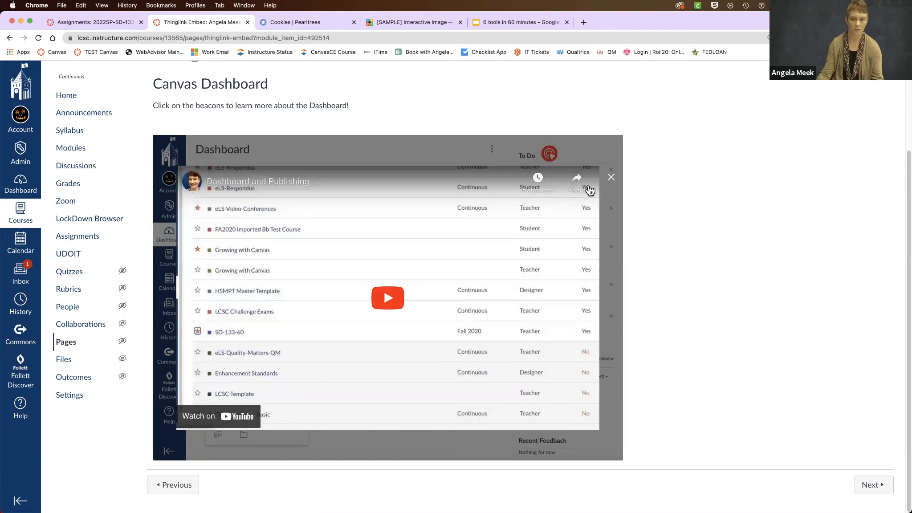
pyautogui.click(610, 177)
# View the Coming up! beacon and its next picture, close it and return to the To Do beacon.
pyautogui.click(506, 362)
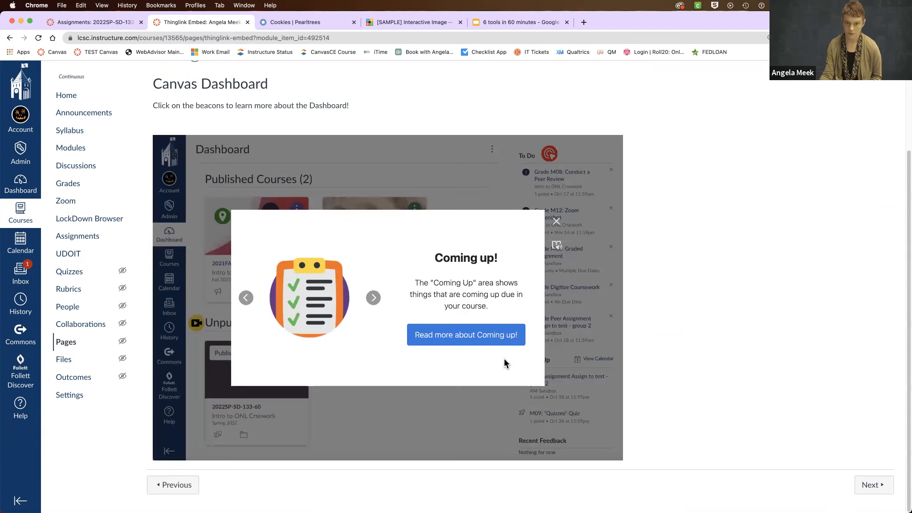
pyautogui.click(373, 298)
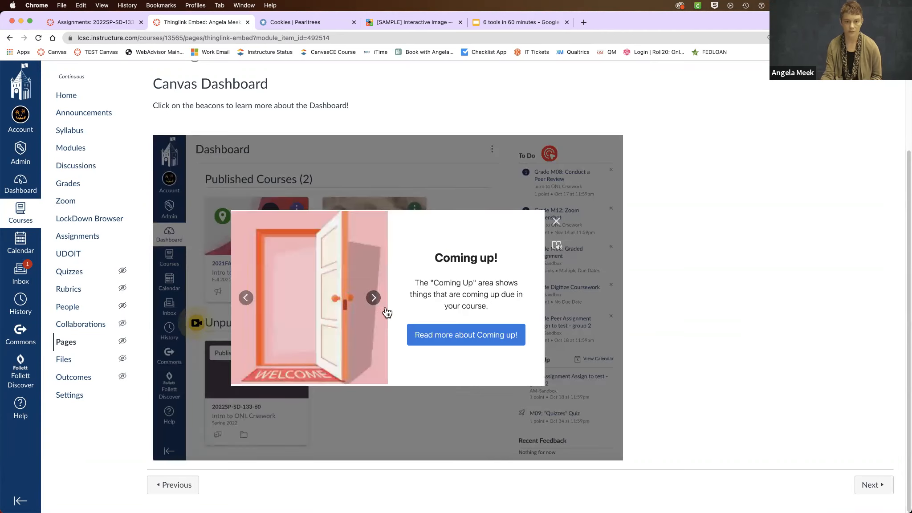
pyautogui.click(556, 221)
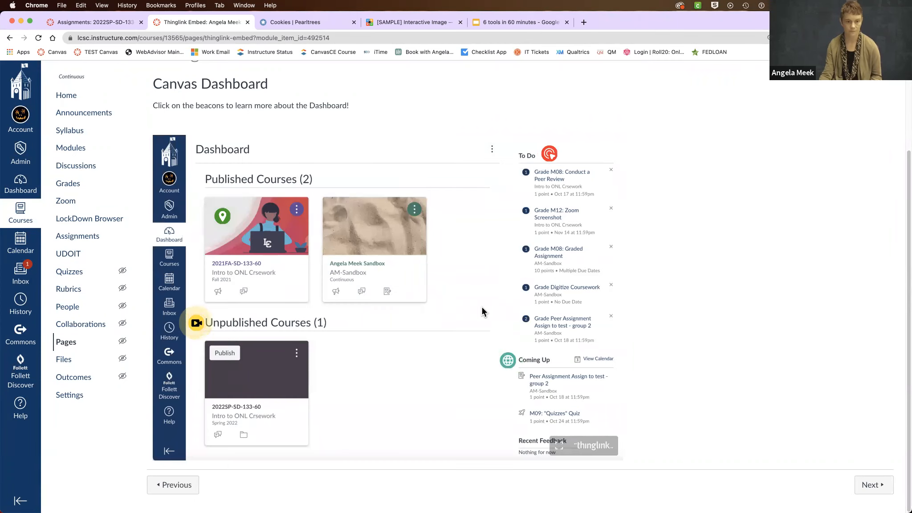
pyautogui.scroll(2, 483, 311)
pyautogui.scroll(-2, 483, 311)
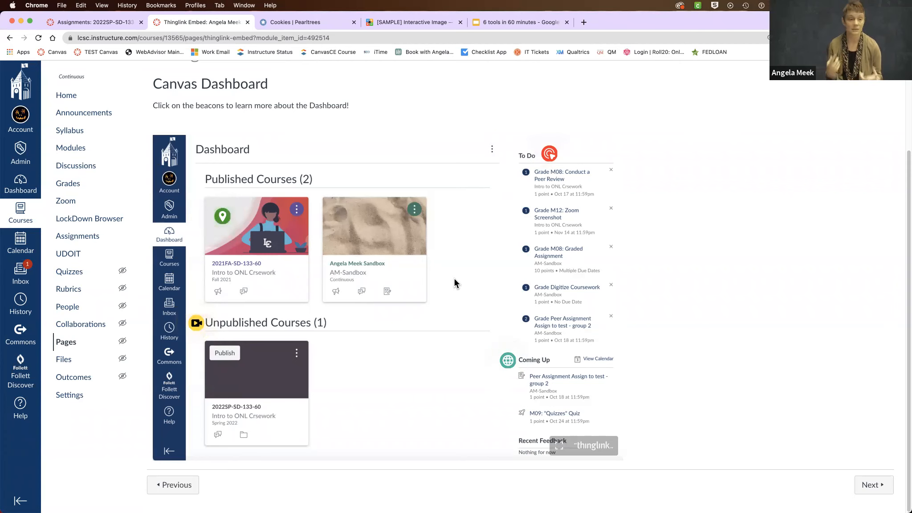
pyautogui.click(549, 156)
pyautogui.click(550, 157)
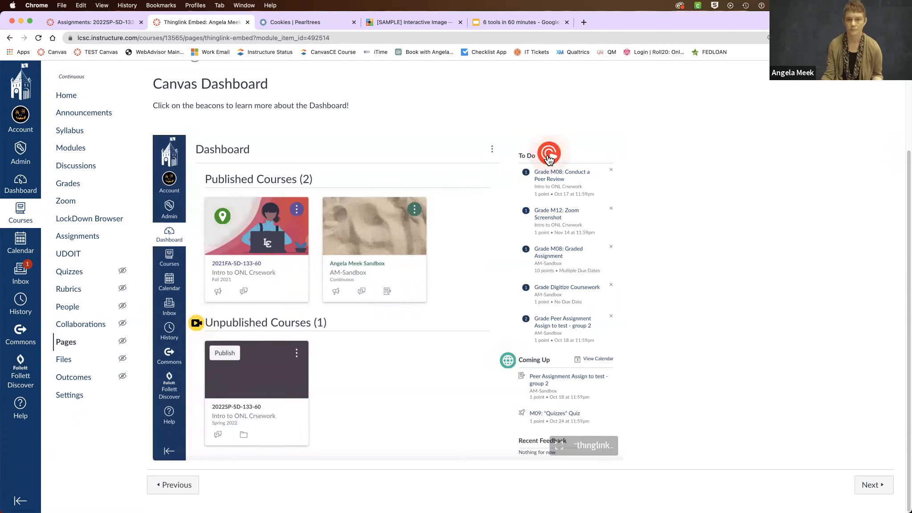
# Switch to ThingLink, close the sample scene and start creating new interactive content of the Image type.
pyautogui.click(414, 22)
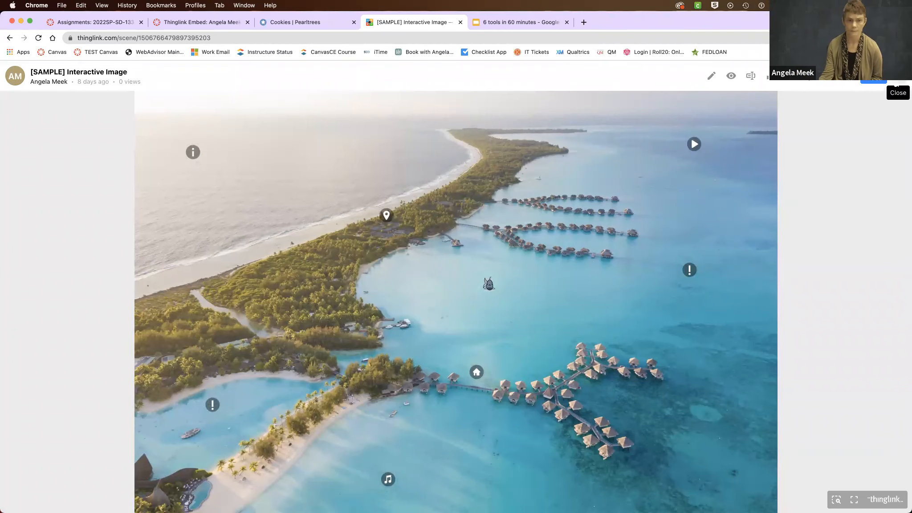
pyautogui.click(895, 85)
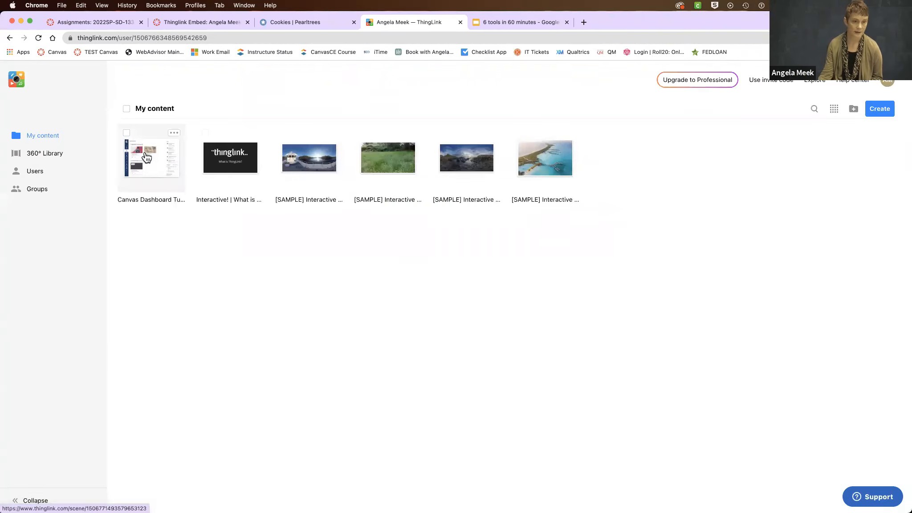
pyautogui.click(882, 113)
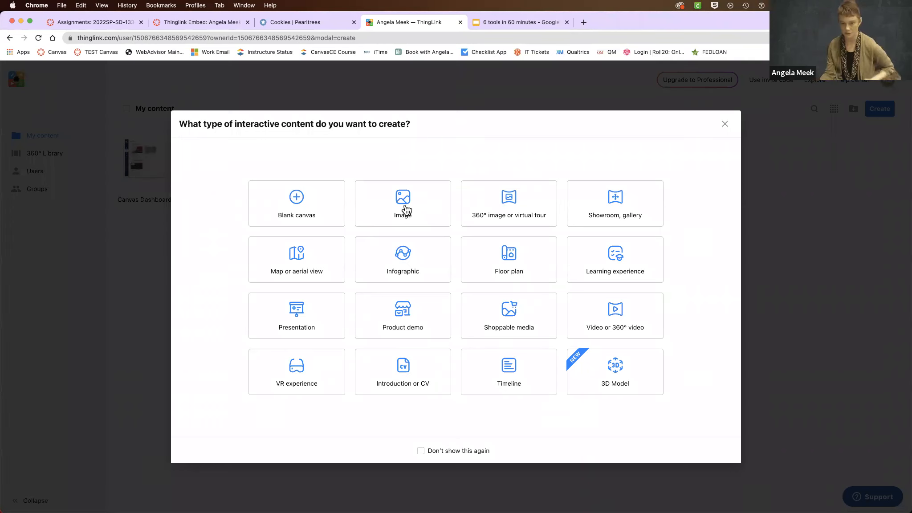
pyautogui.click(403, 200)
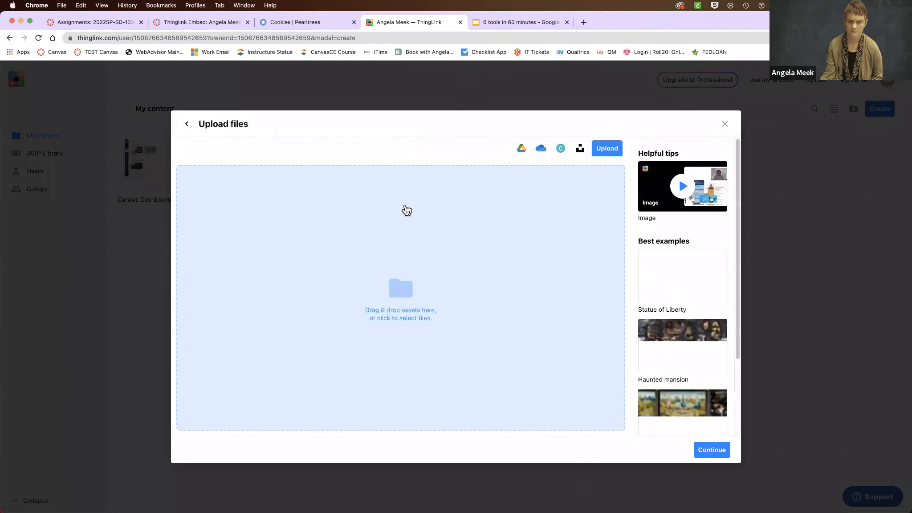
# Open the file chooser for the upload and find the heart images on the Desktop.
pyautogui.click(412, 292)
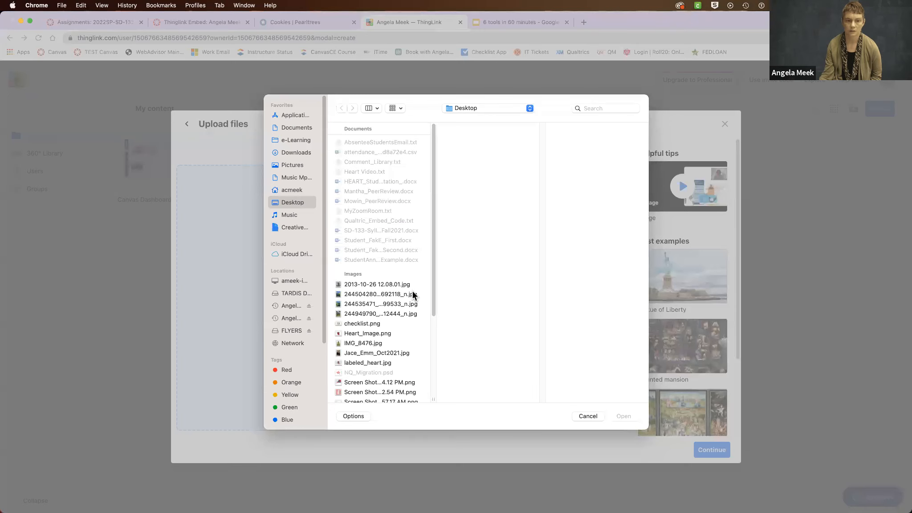
pyautogui.scroll(-2, 417, 279)
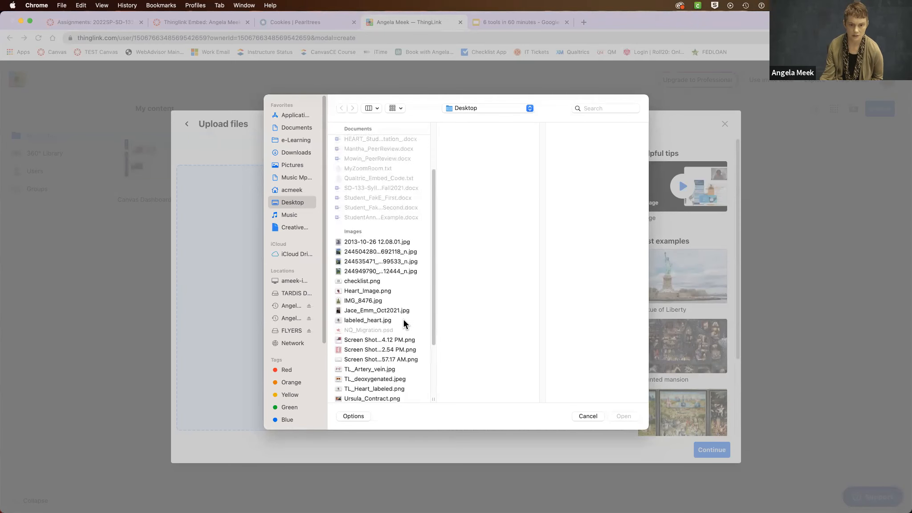
pyautogui.scroll(-2, 401, 332)
pyautogui.click(366, 258)
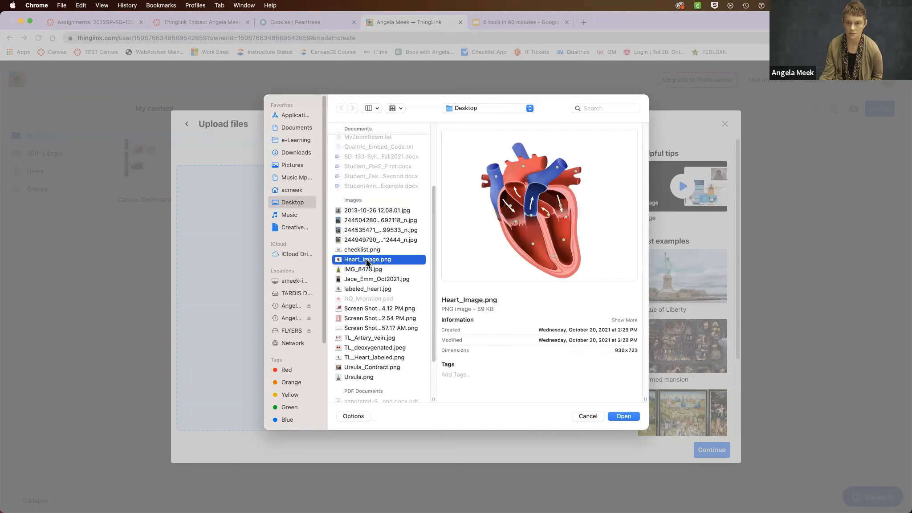
pyautogui.click(368, 288)
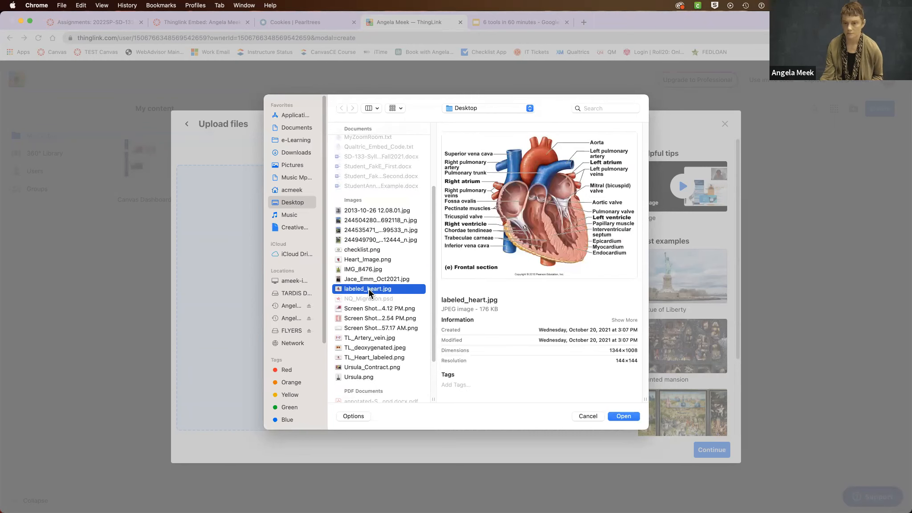
pyautogui.keyDown('super'); pyautogui.click(380, 308); pyautogui.keyUp('super')
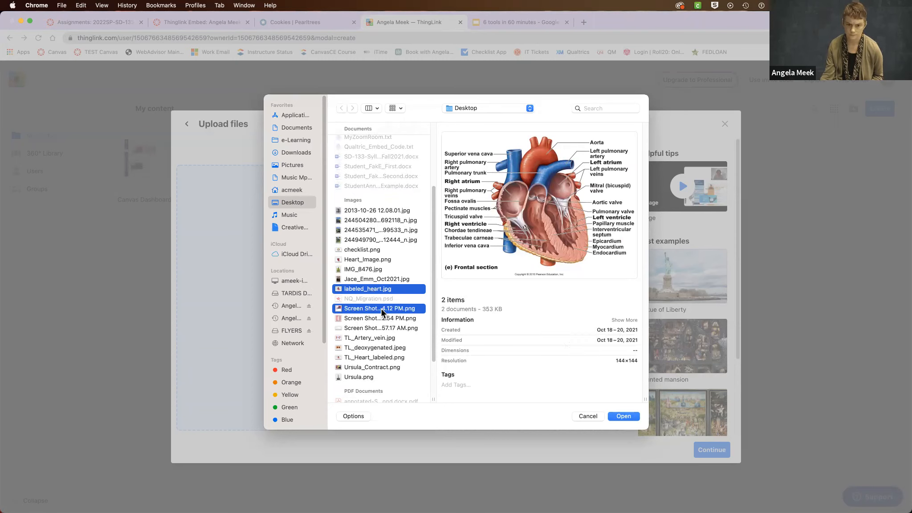
pyautogui.click(409, 317)
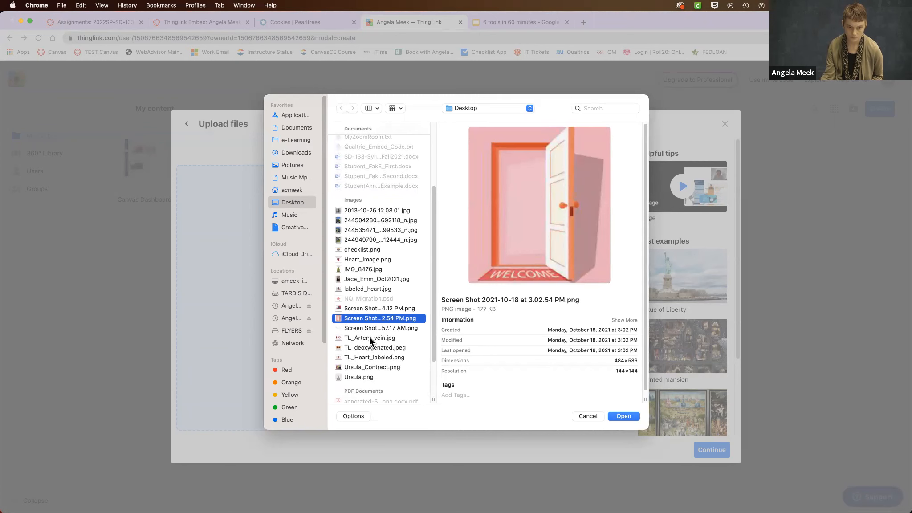
# Upload labeled_heart.jpg, TL_Artery_vein.jpg and TL_deoxygenated.jpeg together and continue to add them to My content.
pyautogui.click(376, 290)
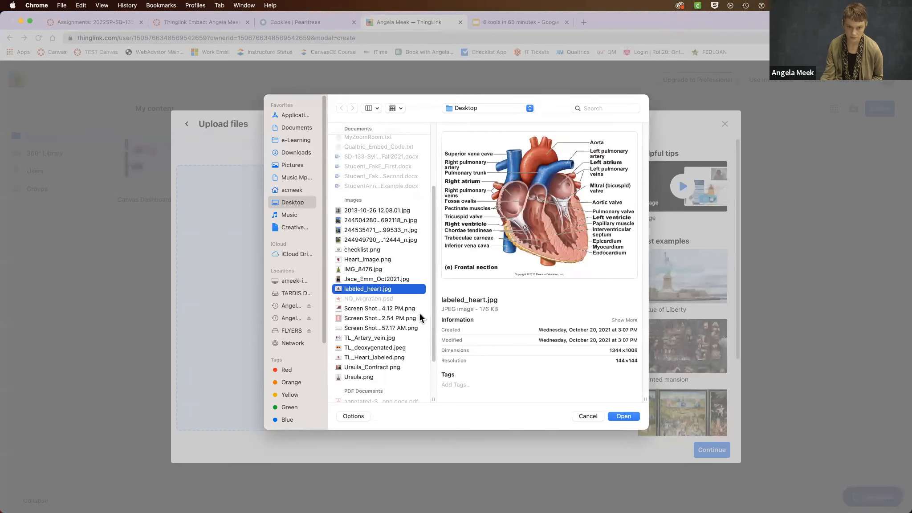
pyautogui.keyDown('super'); pyautogui.click(375, 337); pyautogui.keyUp('super')
pyautogui.keyDown('super'); pyautogui.click(391, 348); pyautogui.keyUp('super')
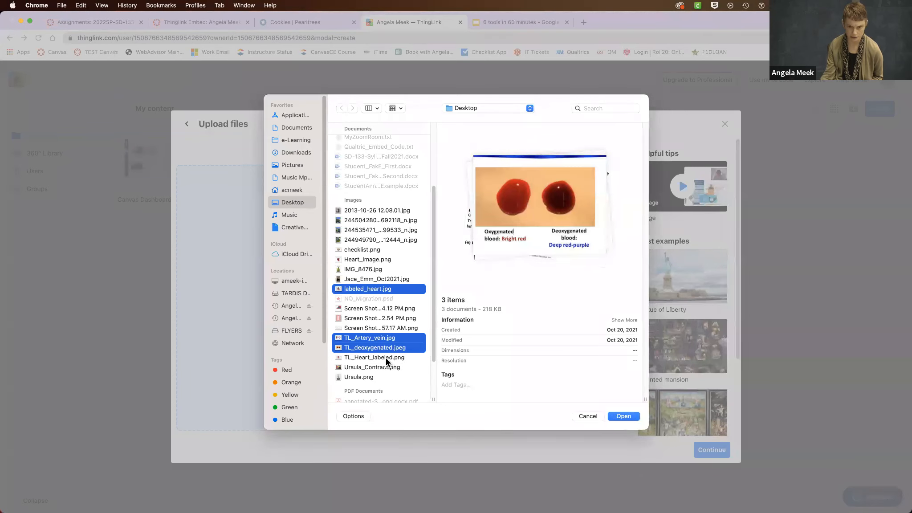
pyautogui.keyDown('super'); pyautogui.click(386, 357); pyautogui.keyUp('super')
pyautogui.keyDown('super'); pyautogui.click(386, 358); pyautogui.keyUp('super')
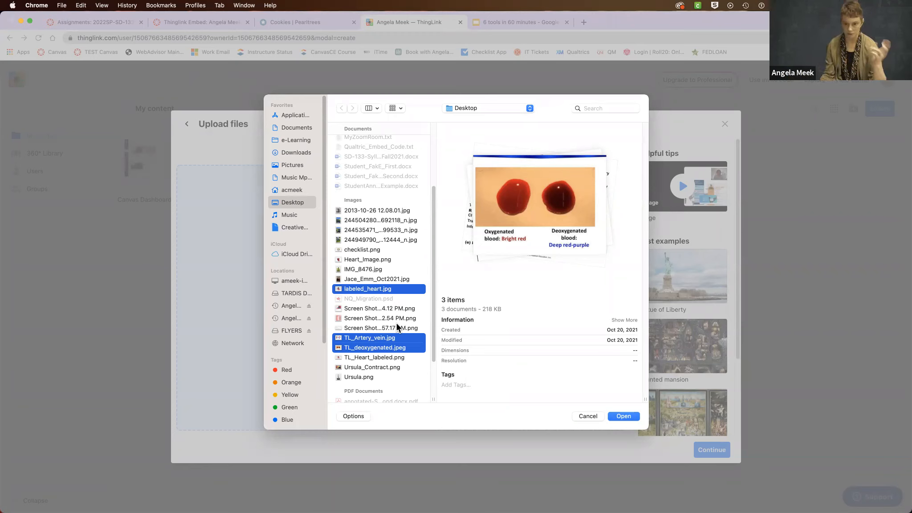
pyautogui.click(626, 416)
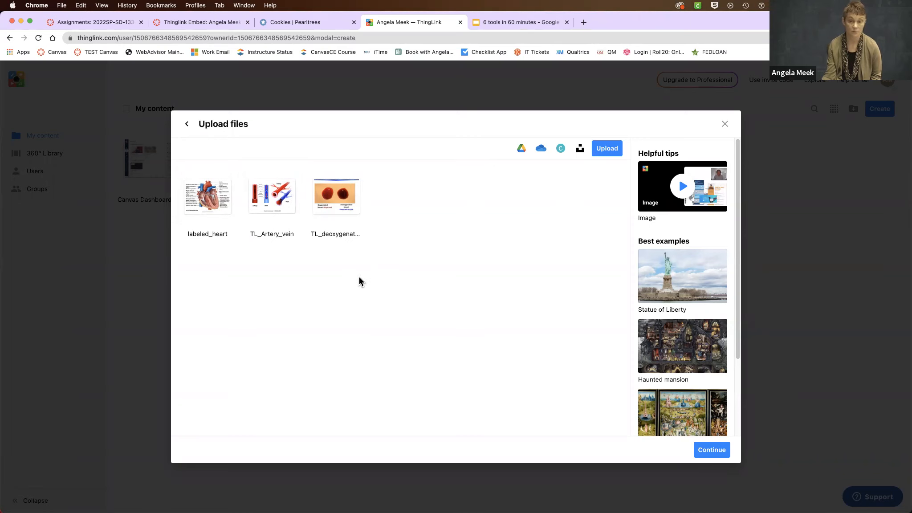
pyautogui.click(715, 450)
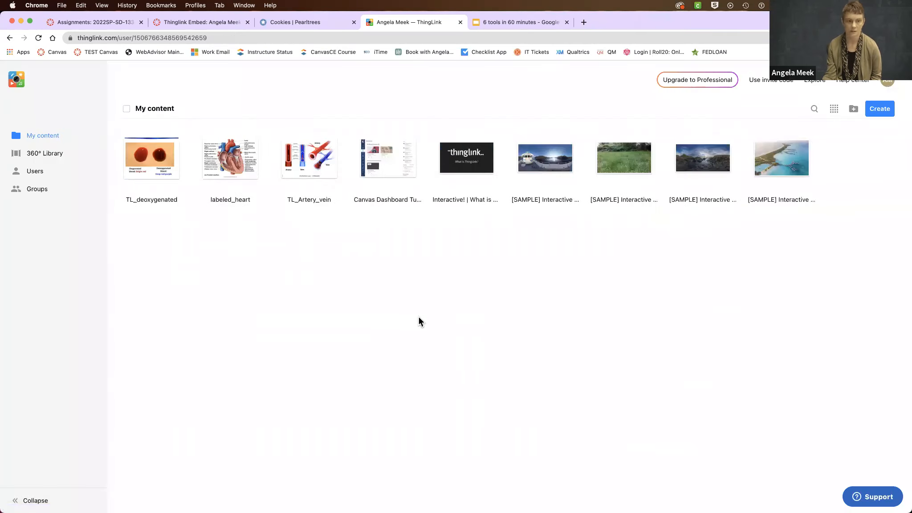
# View the TL_deoxygenated scene, close it and delete that scene from My content.
pyautogui.click(174, 133)
pyautogui.click(219, 105)
pyautogui.click(158, 160)
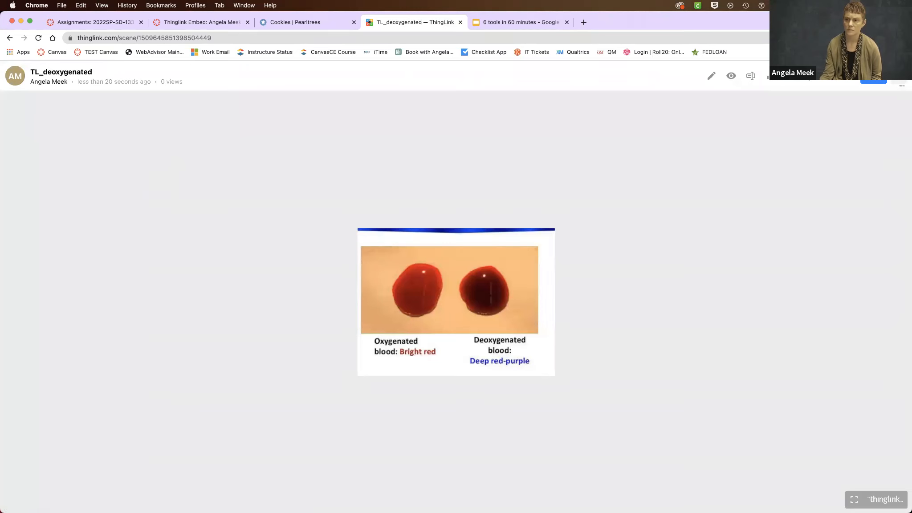
pyautogui.click(900, 78)
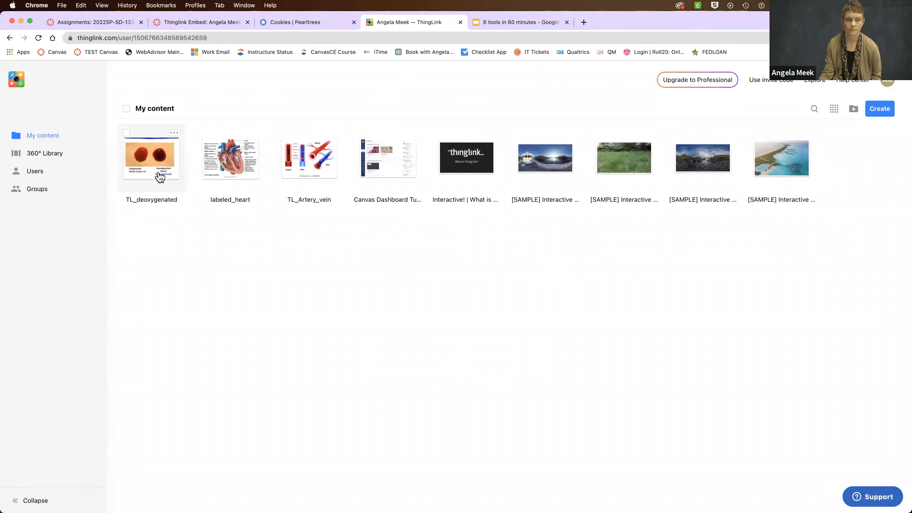
pyautogui.click(174, 133)
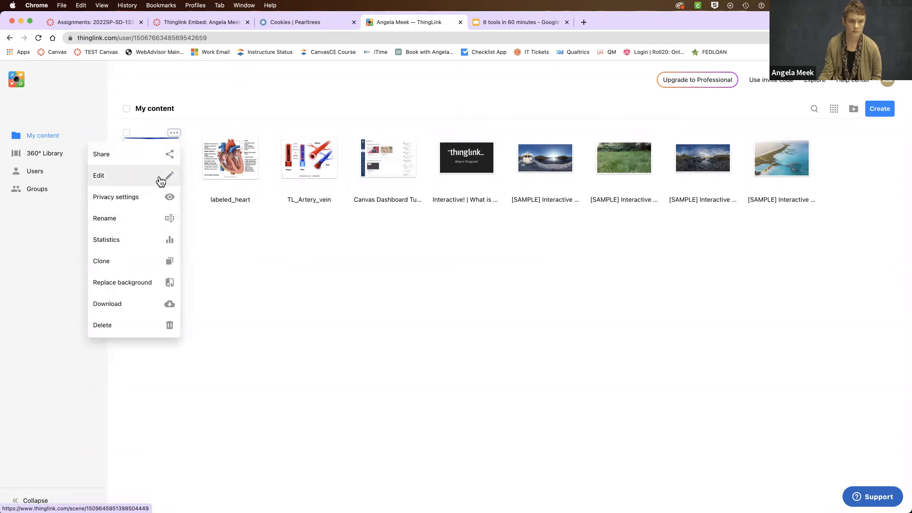
pyautogui.click(172, 317)
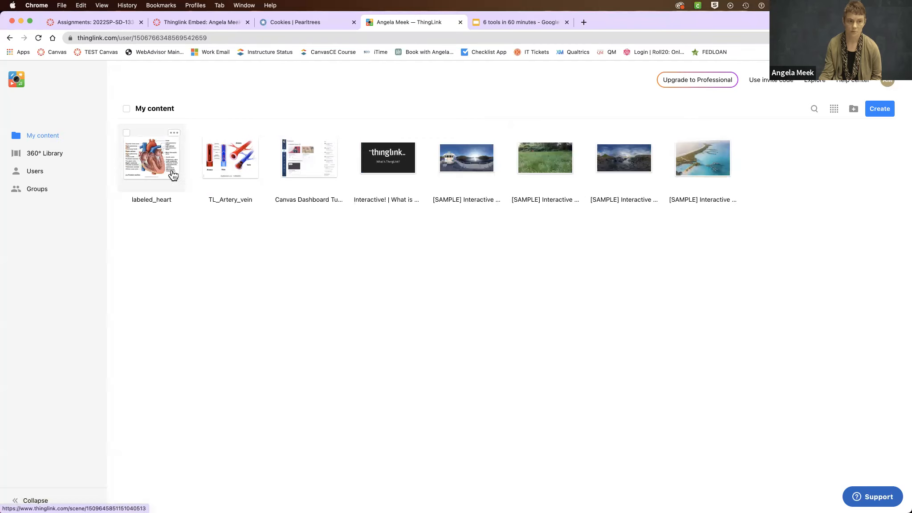
# Open the labeled_heart scene for editing, look over its scene settings and return to the main editor options.
pyautogui.click(144, 161)
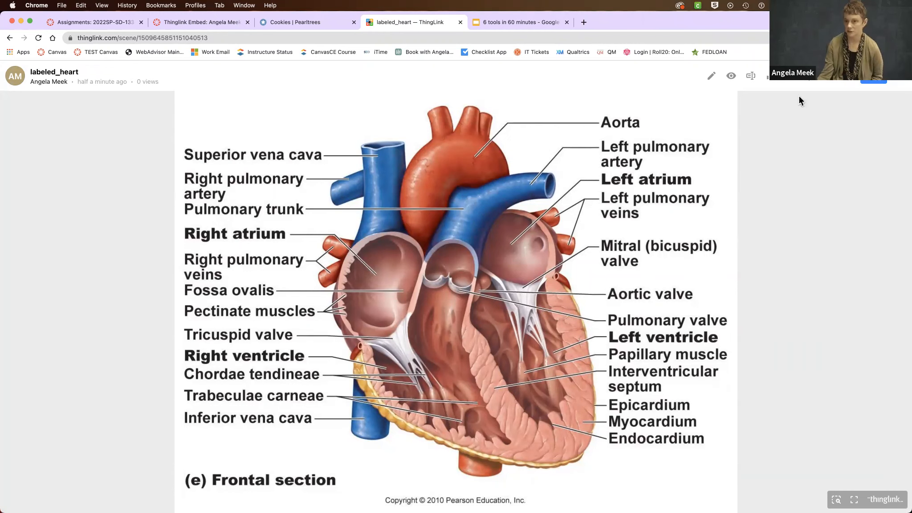
pyautogui.click(711, 78)
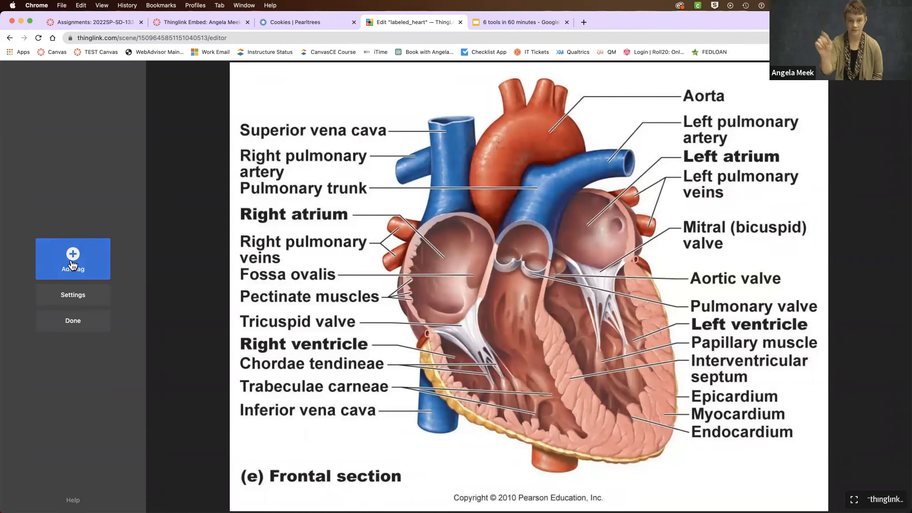
pyautogui.click(74, 296)
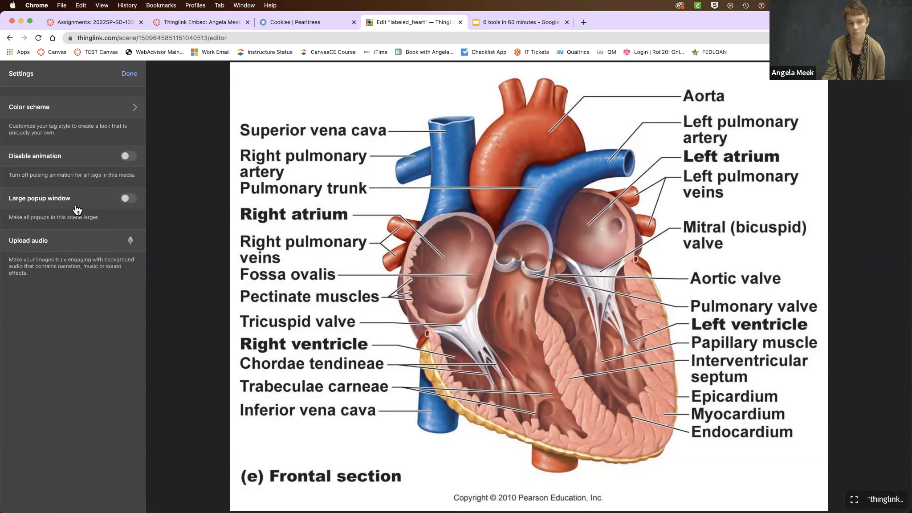
pyautogui.click(129, 75)
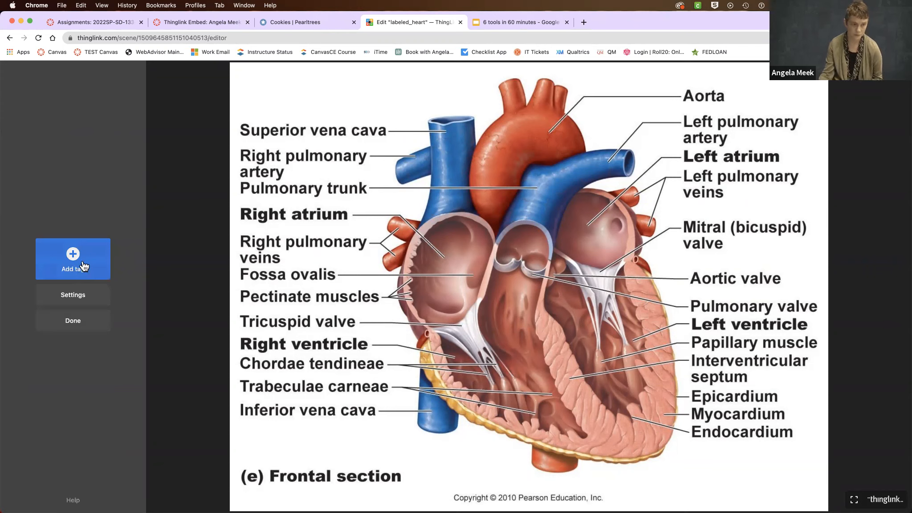